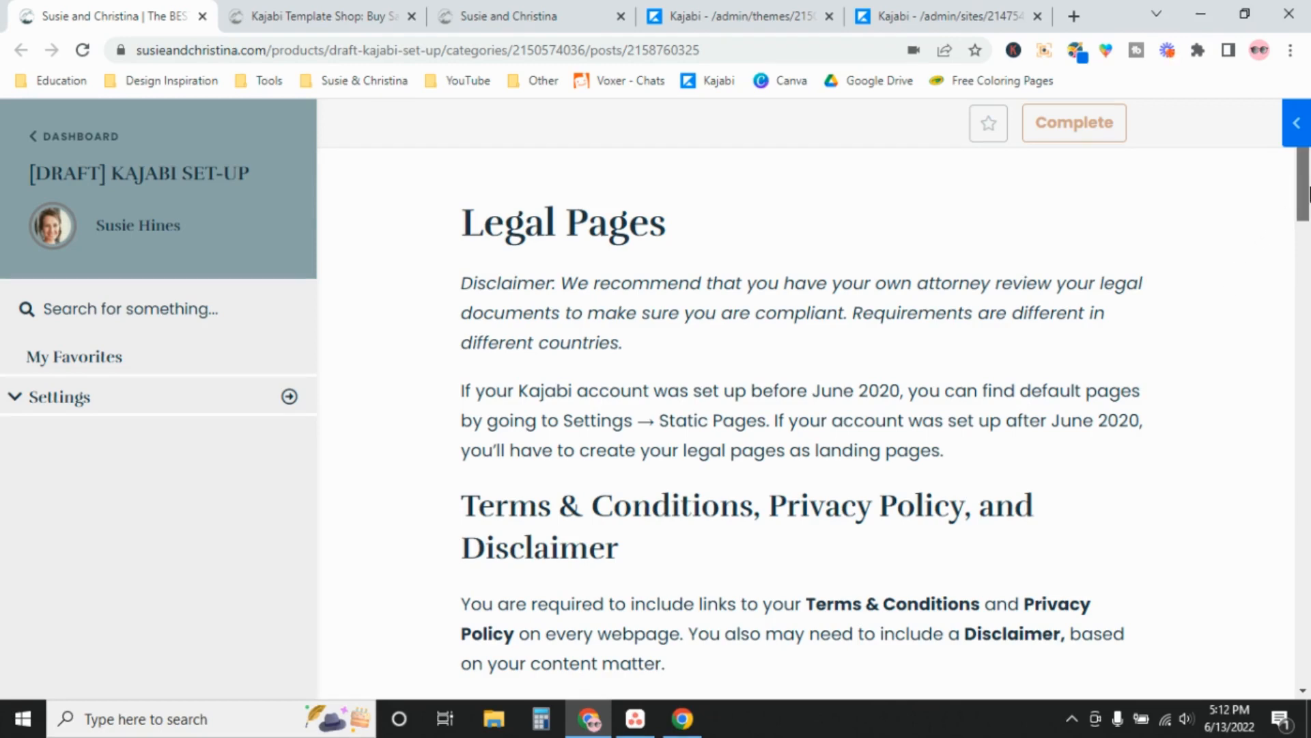
Highlight the lesson's sentence about pre-June 2020 accounts, then clear the highlight
{"action": "left_click_drag", "start_coordinate": [1305, 196], "coordinate": [1309, 228]}
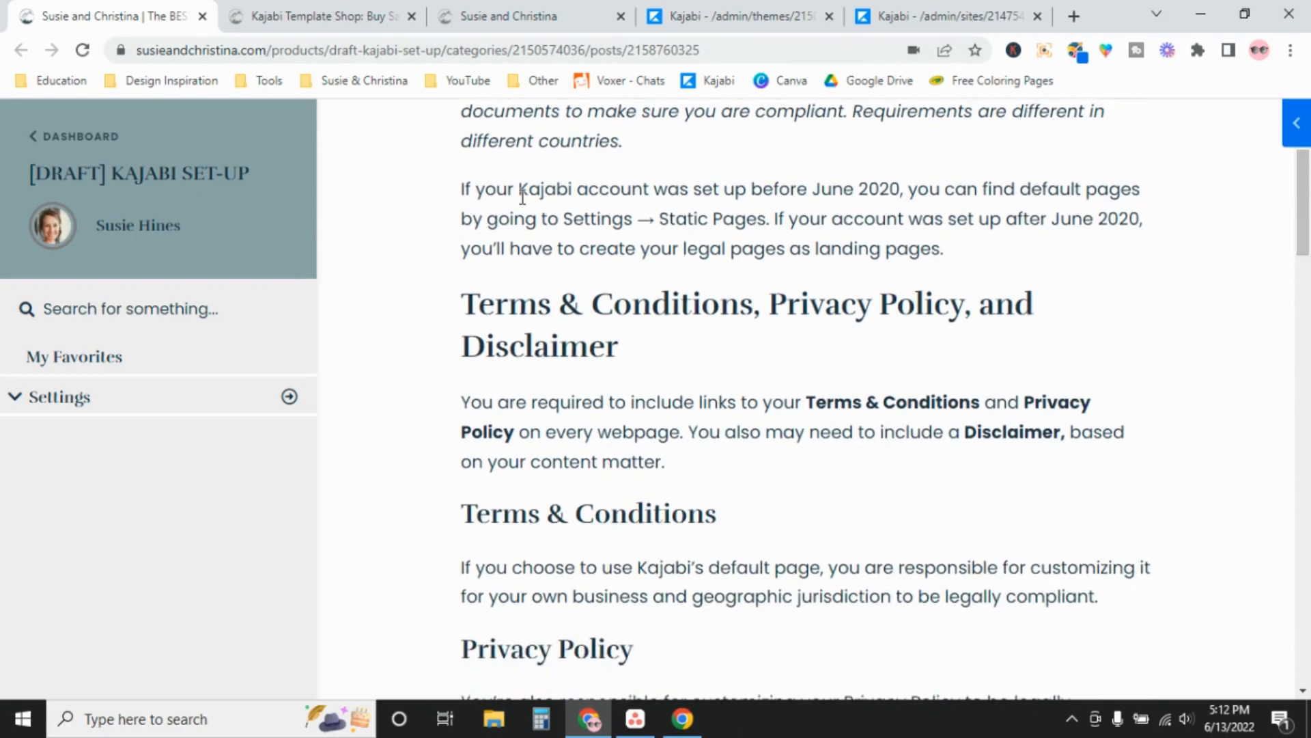
{"action": "left_click_drag", "start_coordinate": [523, 193], "coordinate": [915, 192]}
{"action": "left_click", "coordinate": [918, 192]}
Switch to the Kajabi site Settings page and scroll through its Site settings cards
{"action": "left_click", "coordinate": [943, 15]}
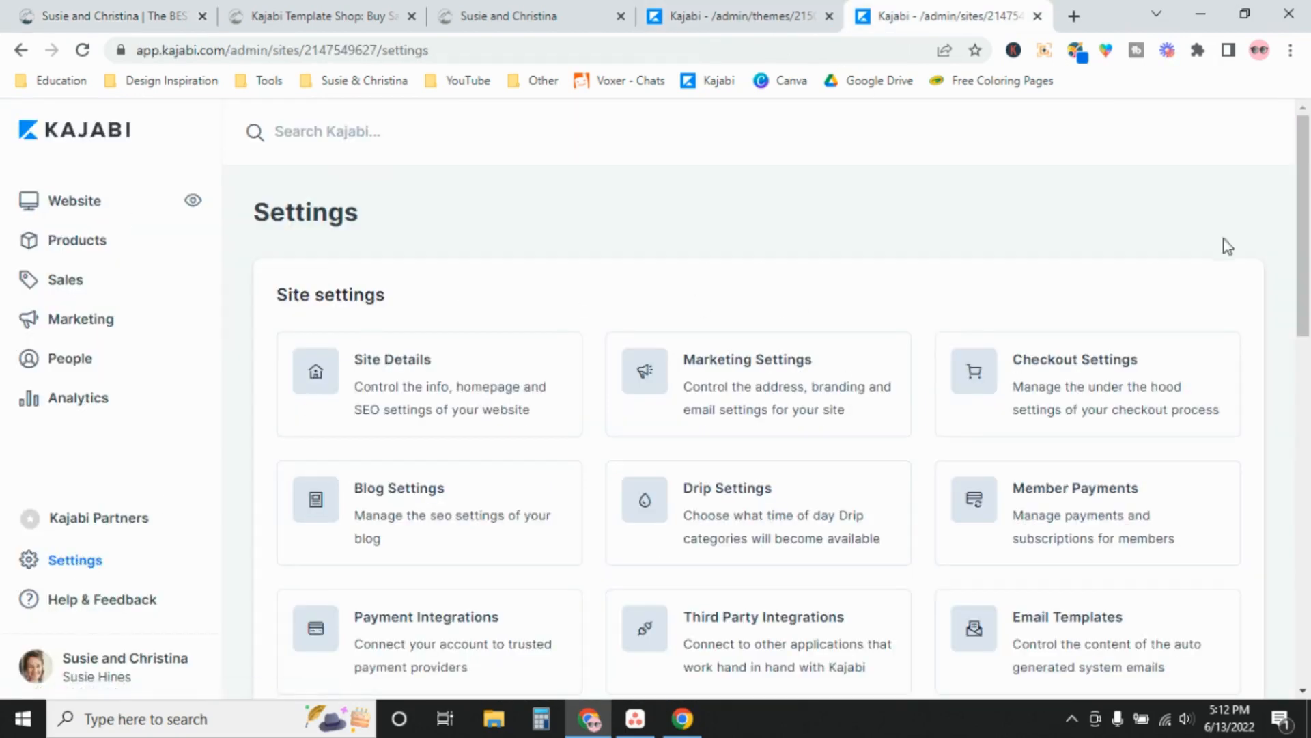
{"action": "scroll", "coordinate": [1203, 232], "scroll_direction": "down", "scroll_amount": 4}
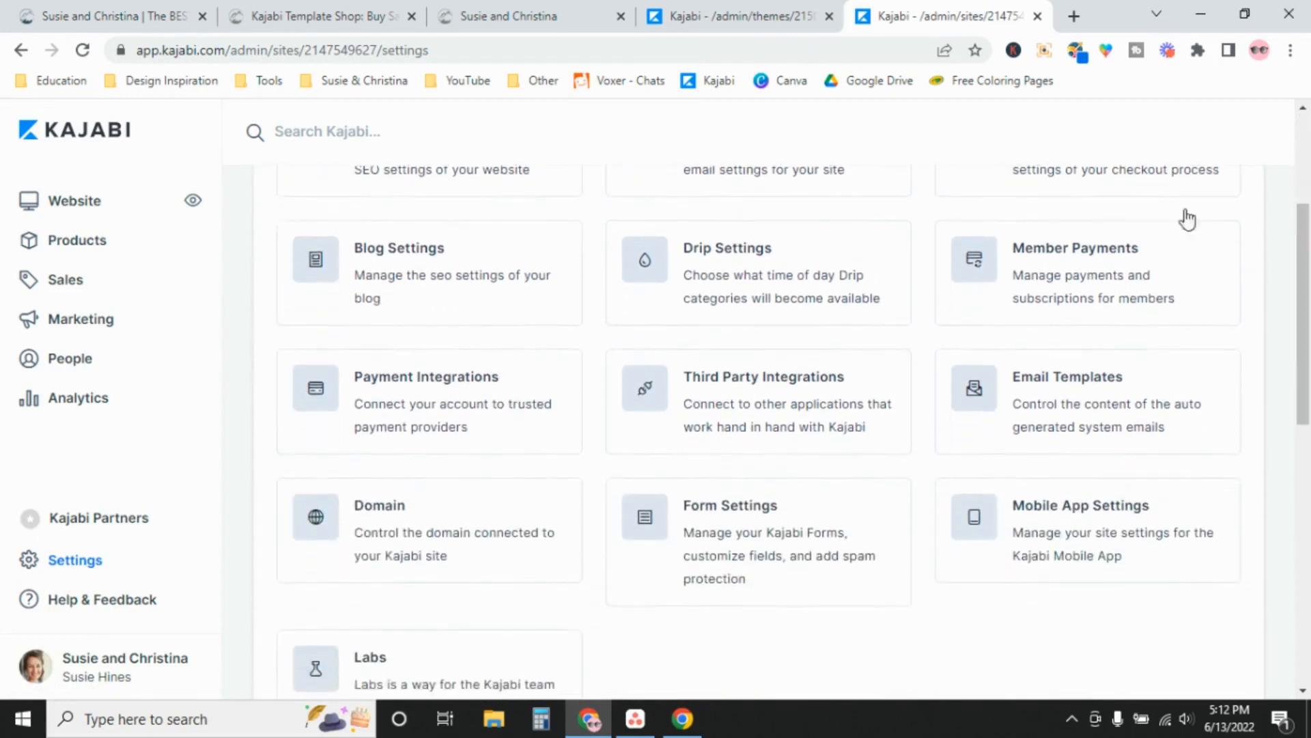
{"action": "scroll", "coordinate": [1294, 382], "scroll_direction": "down", "scroll_amount": 3}
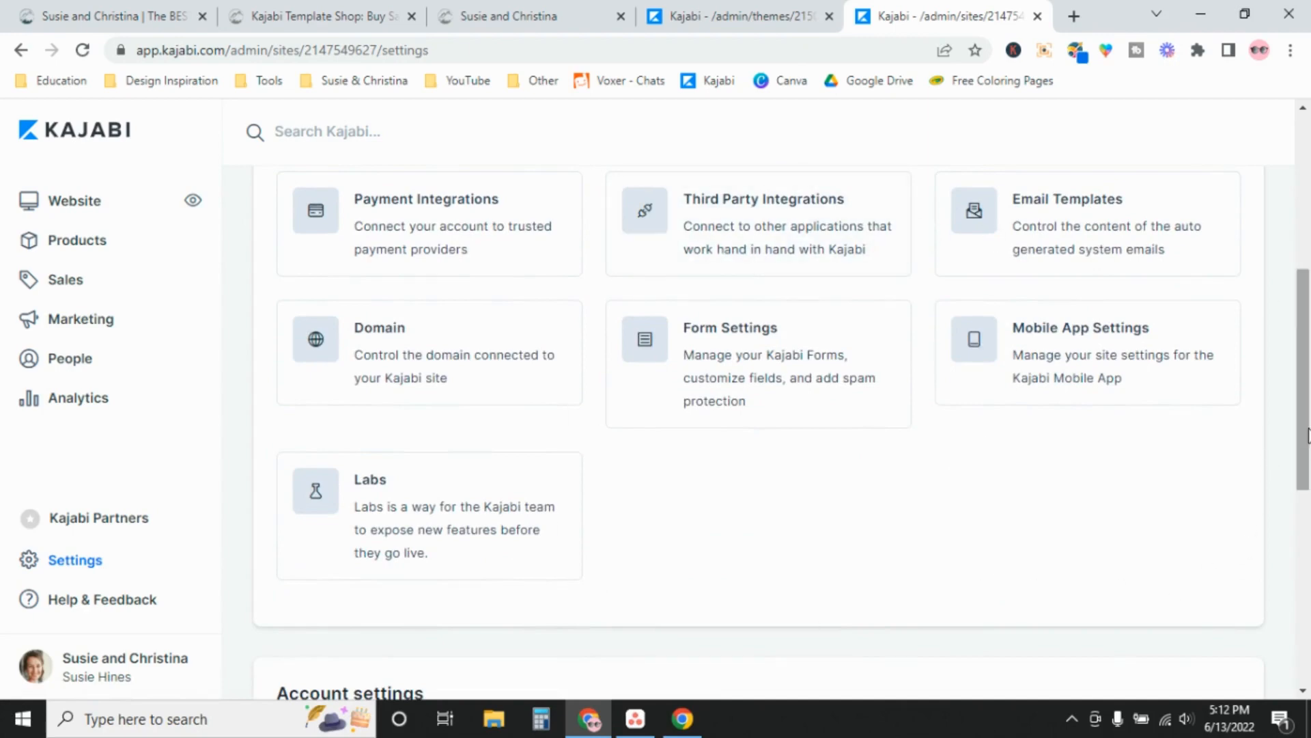
{"action": "left_click_drag", "start_coordinate": [1308, 435], "coordinate": [1308, 279]}
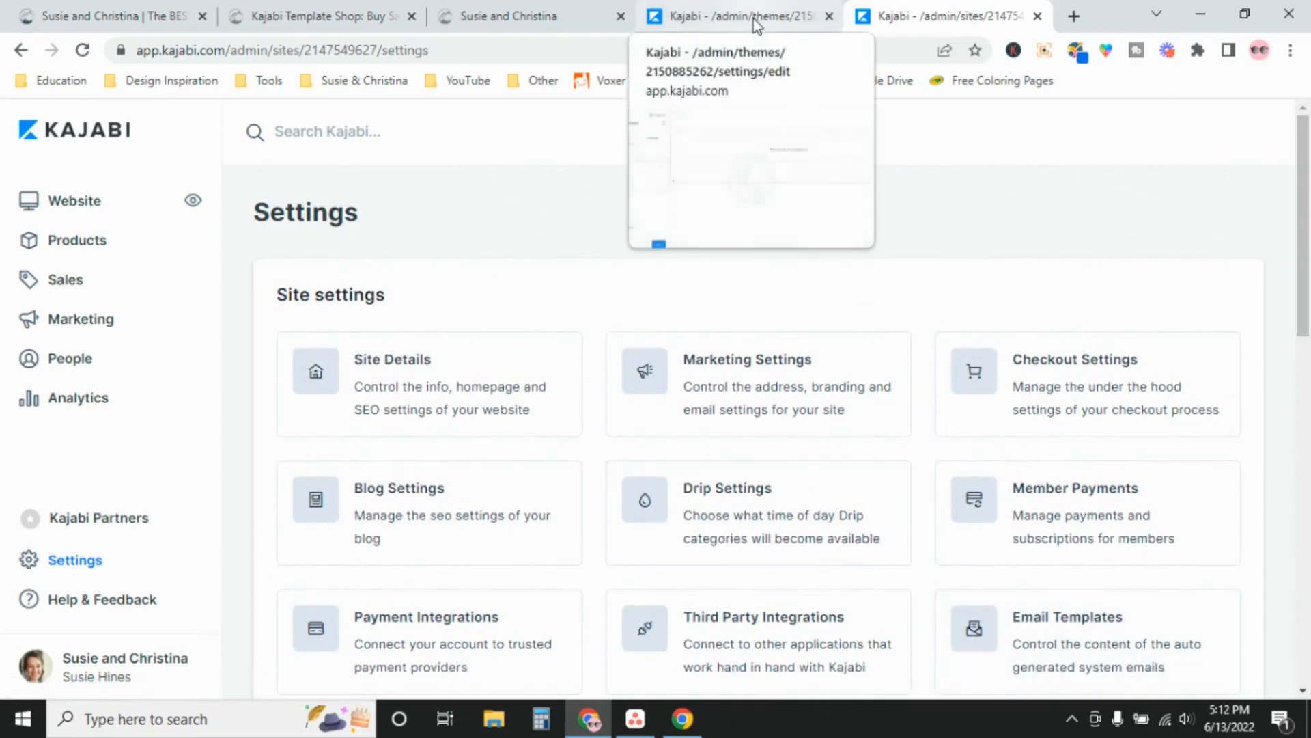
{"action": "left_click_drag", "start_coordinate": [1301, 249], "coordinate": [1284, 407]}
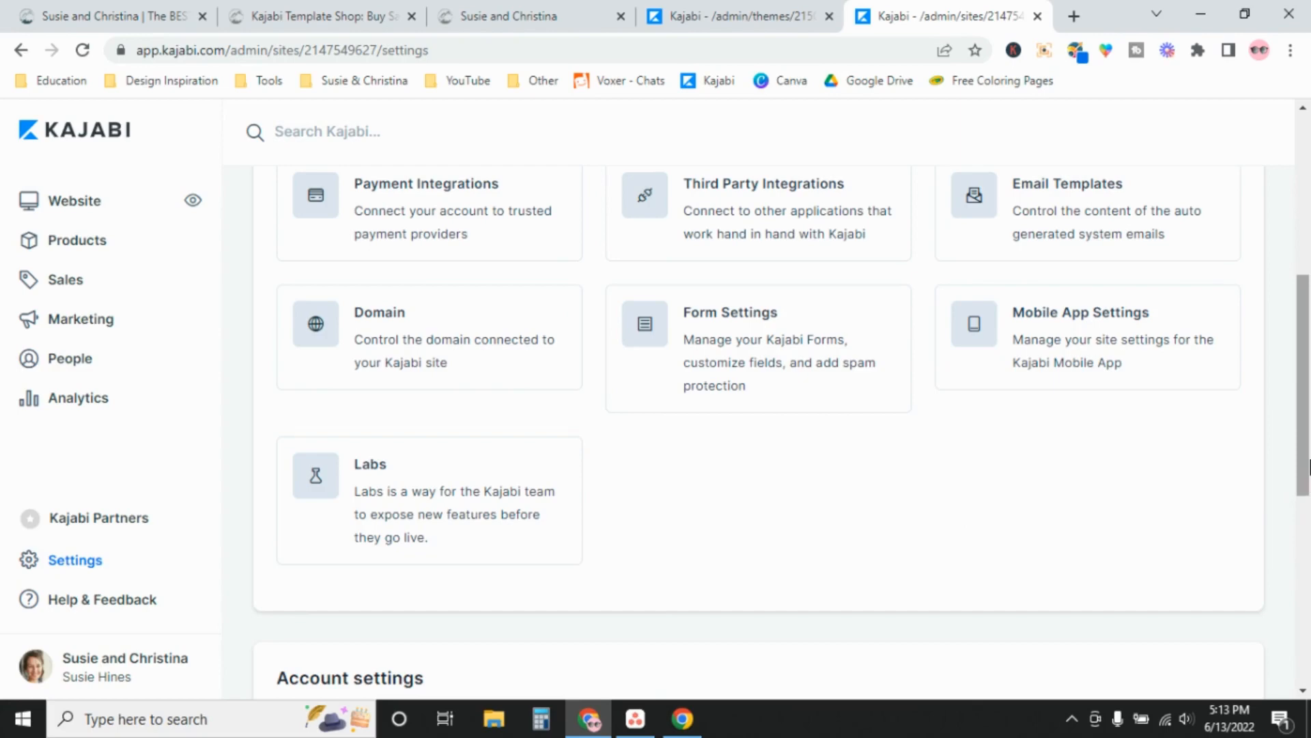
{"action": "left_click_drag", "start_coordinate": [1306, 456], "coordinate": [1297, 292]}
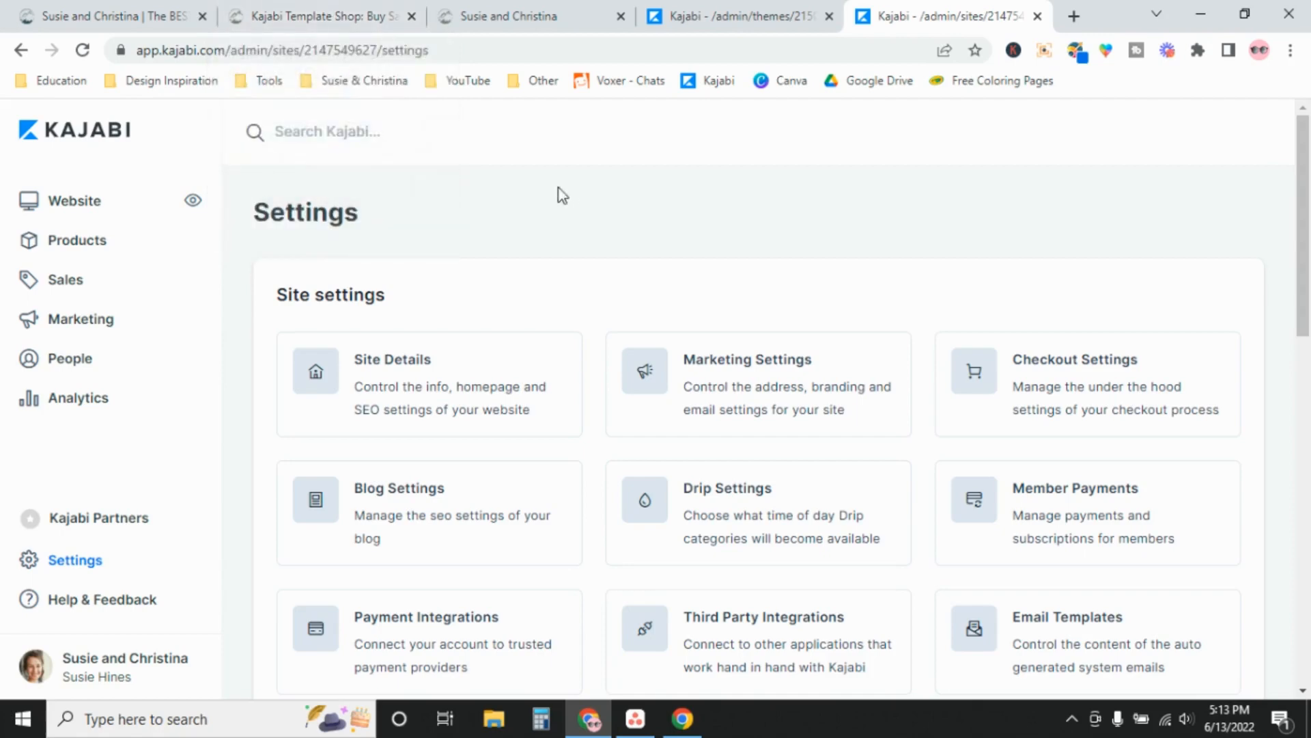
{"action": "mouse_move", "coordinate": [82, 12]}
On the template shop site, open the footer Terms & Conditions and Privacy Policy links in new tabs
{"action": "left_click", "coordinate": [99, 22]}
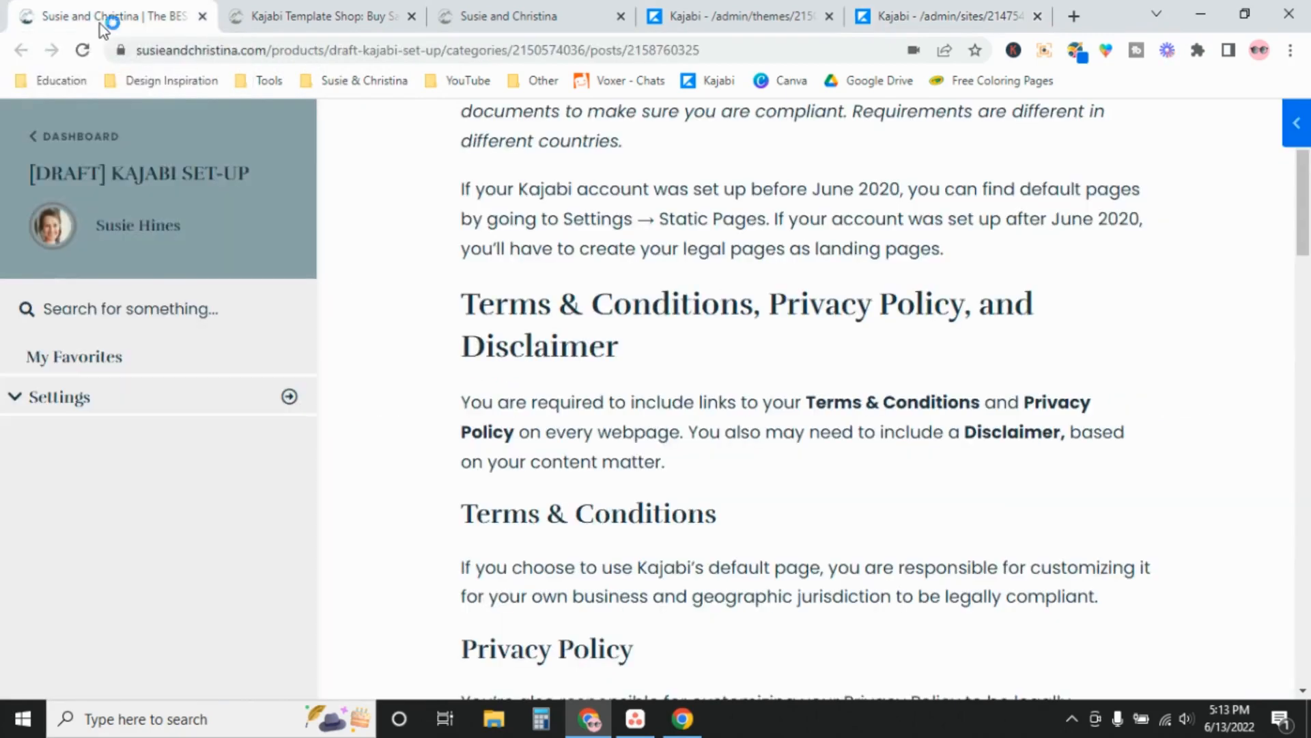
{"action": "left_click", "coordinate": [306, 15]}
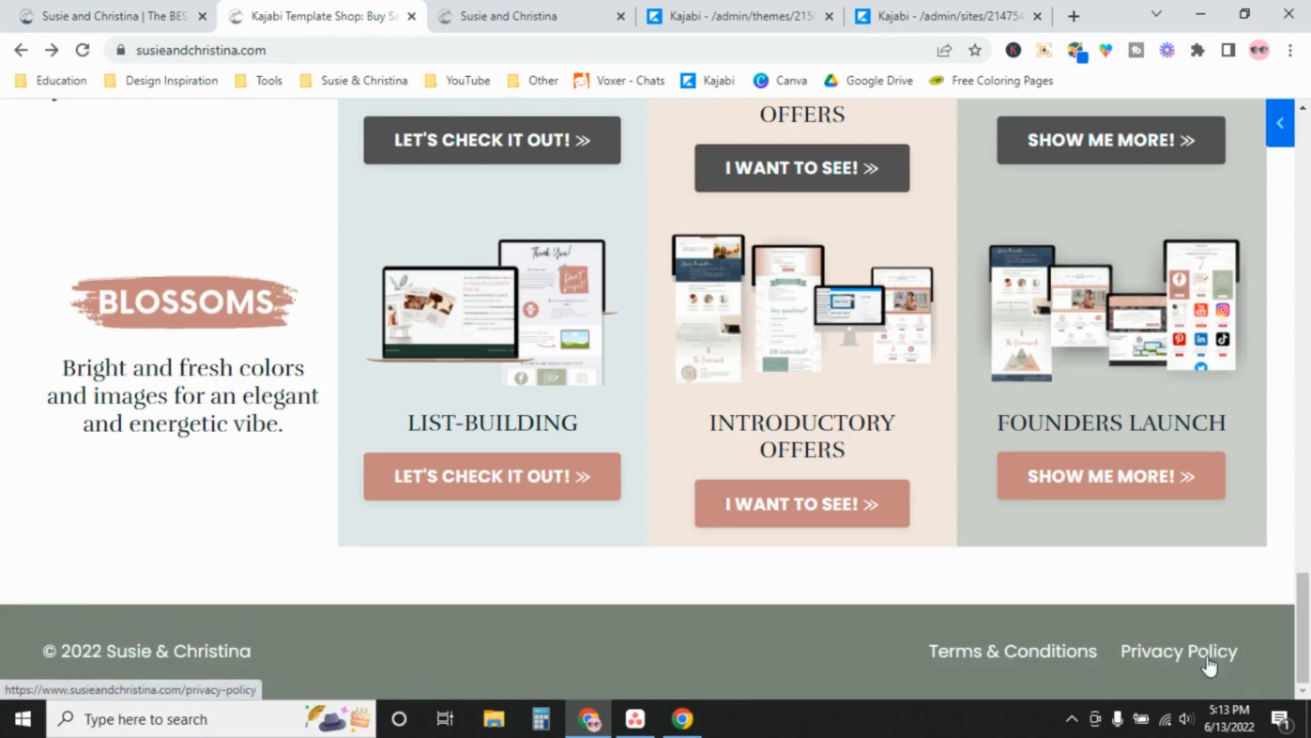
{"action": "right_click", "coordinate": [994, 654]}
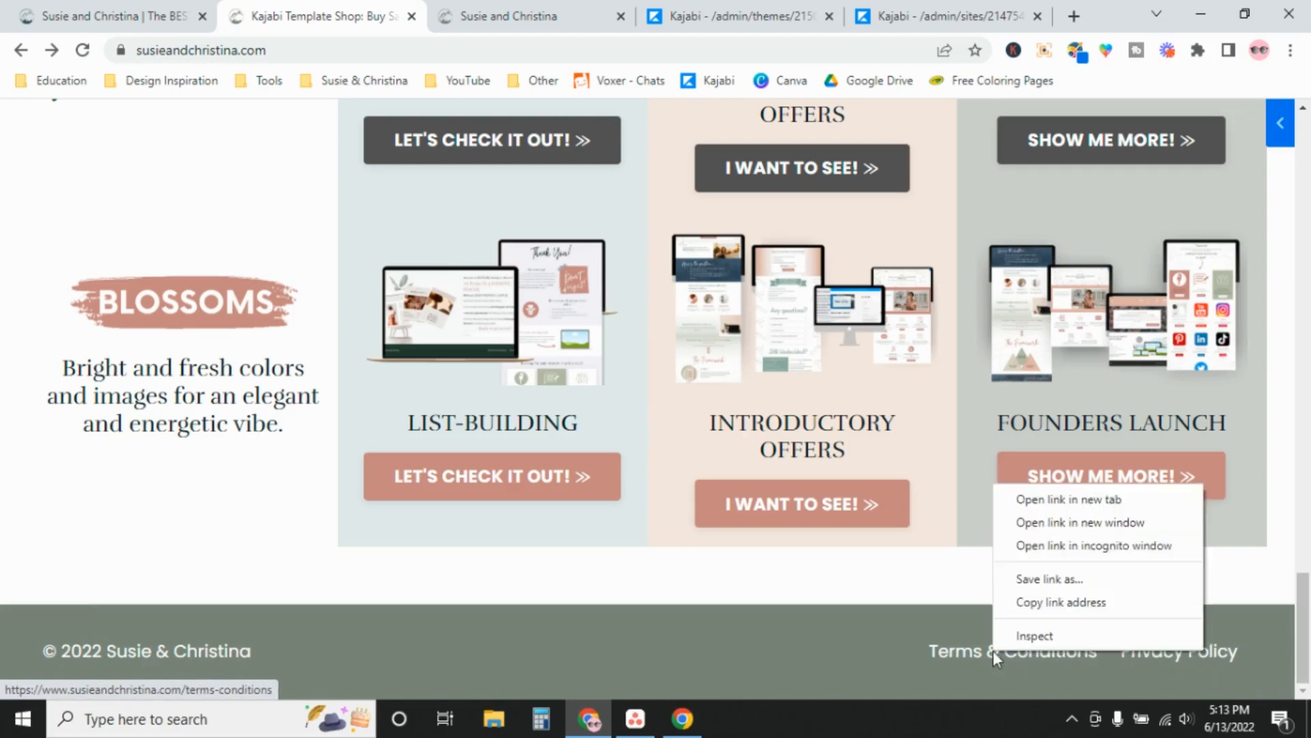
{"action": "left_click", "coordinate": [1060, 499]}
{"action": "right_click", "coordinate": [1166, 649]}
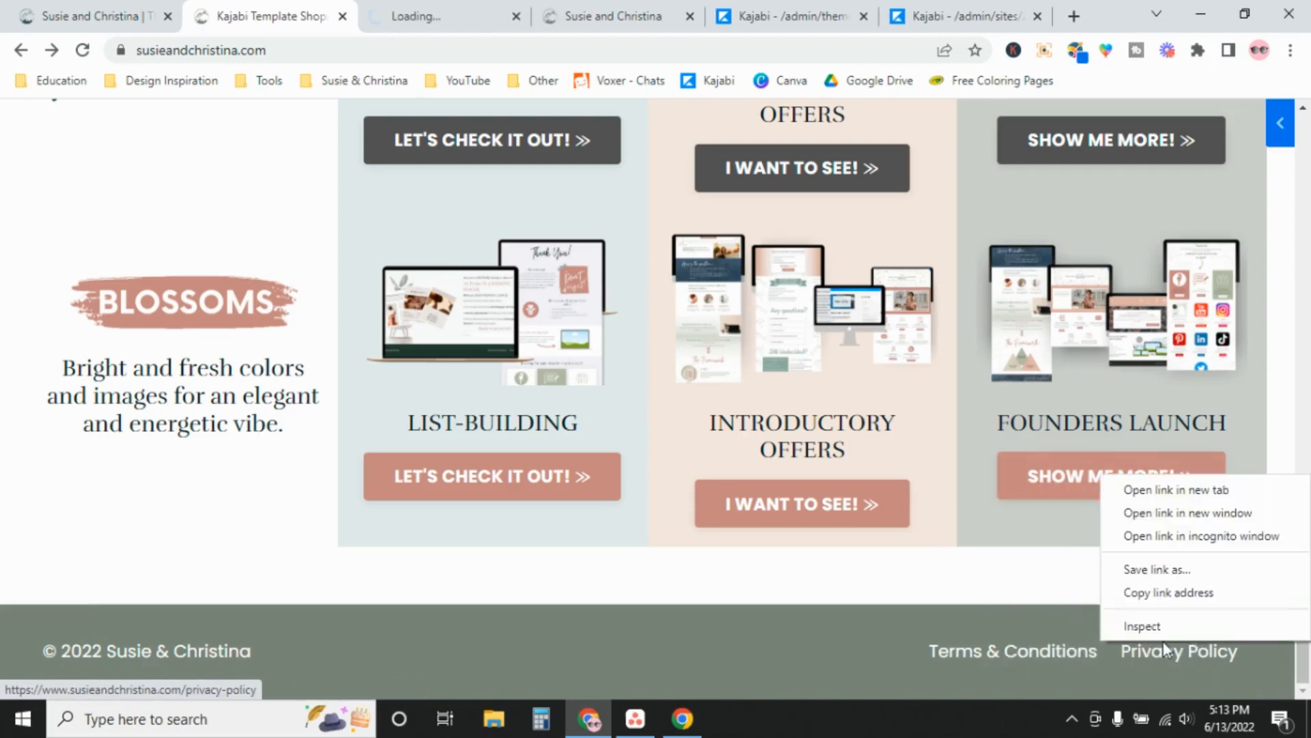
{"action": "left_click", "coordinate": [1170, 489]}
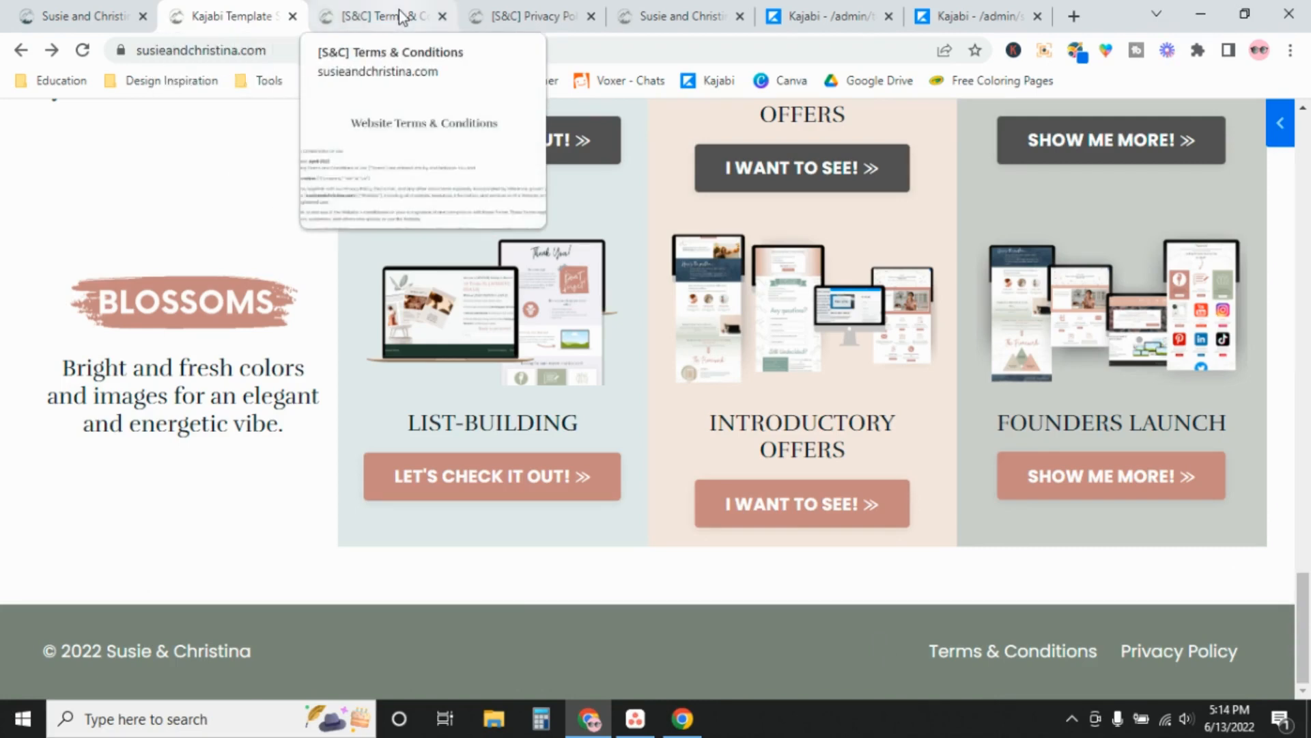
{"action": "mouse_move", "coordinate": [389, 19]}
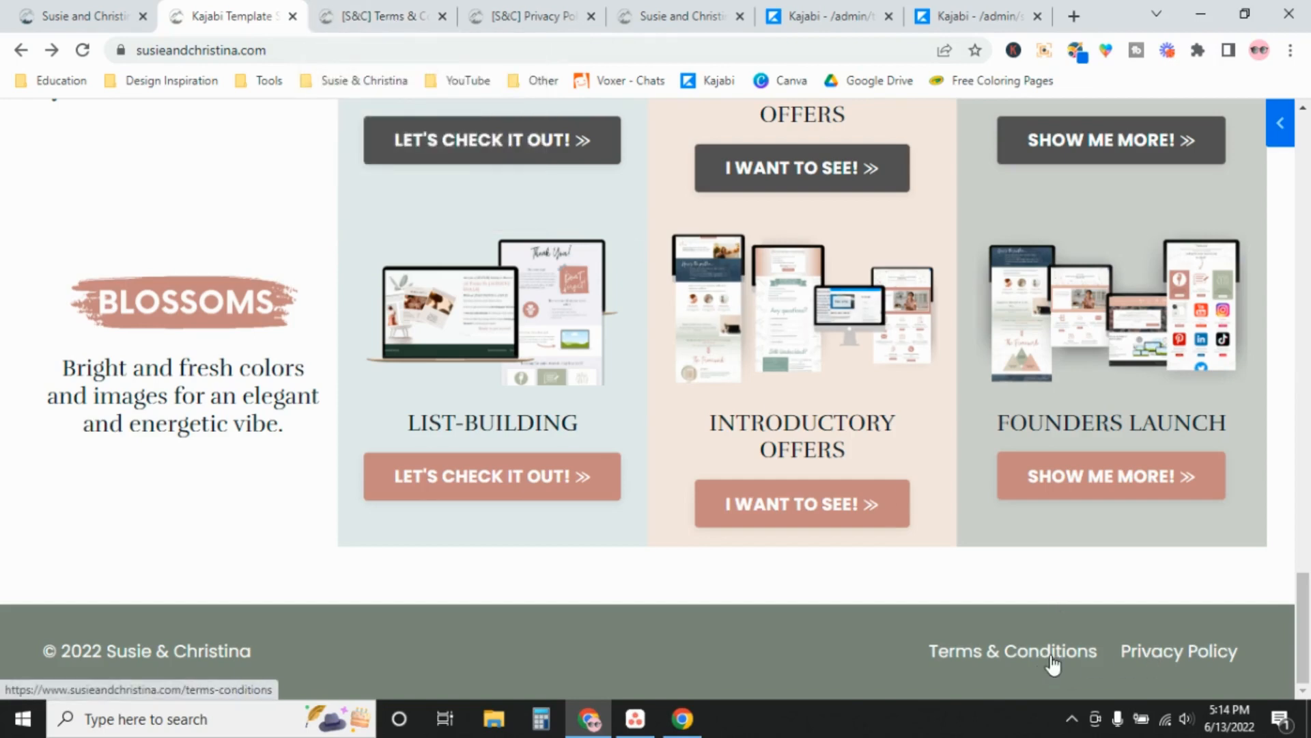
Review the live Website Terms & Conditions and GDPR Compliant Privacy Policy pages
{"action": "left_click", "coordinate": [407, 9]}
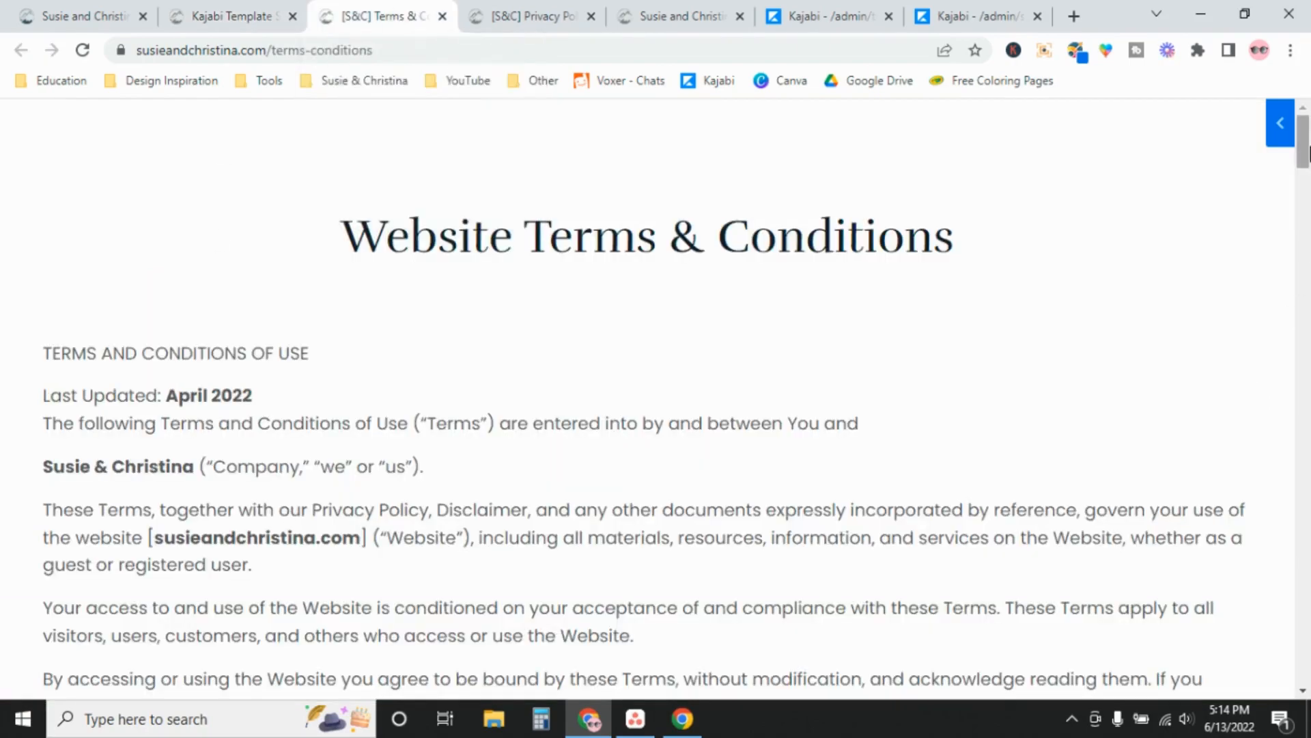
{"action": "left_click_drag", "start_coordinate": [1304, 136], "coordinate": [1309, 107]}
{"action": "left_click", "coordinate": [537, 15]}
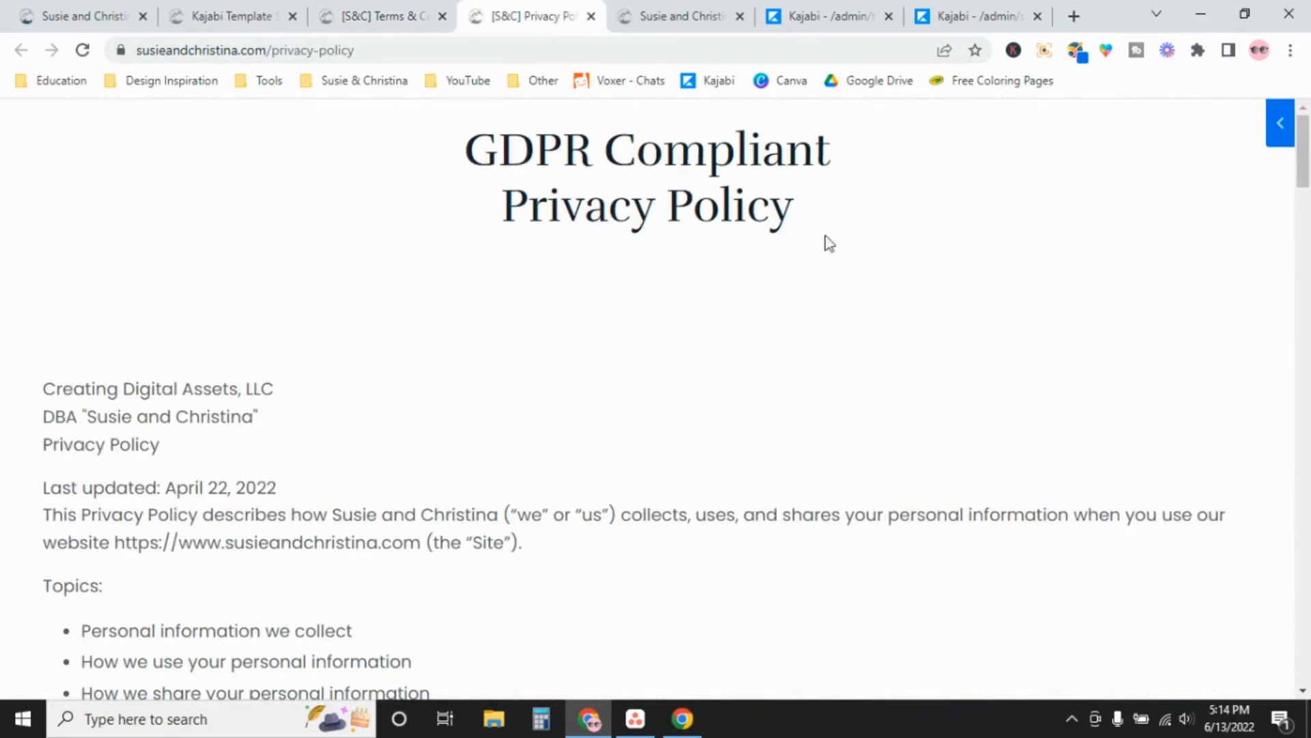
Back in the lesson, highlight the cookies and tracking disclosure note and scroll to Other Required Legal Documents
{"action": "left_click", "coordinate": [119, 15]}
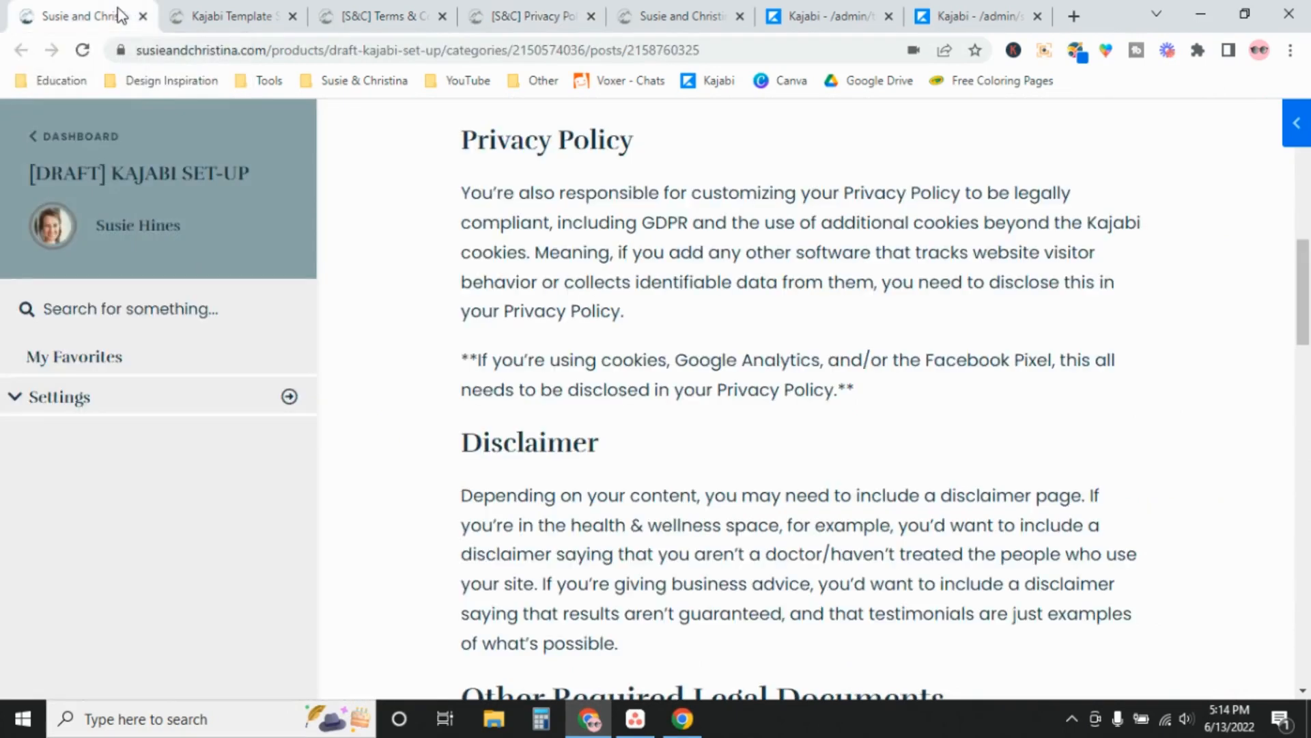
{"action": "left_click_drag", "start_coordinate": [469, 352], "coordinate": [1105, 365]}
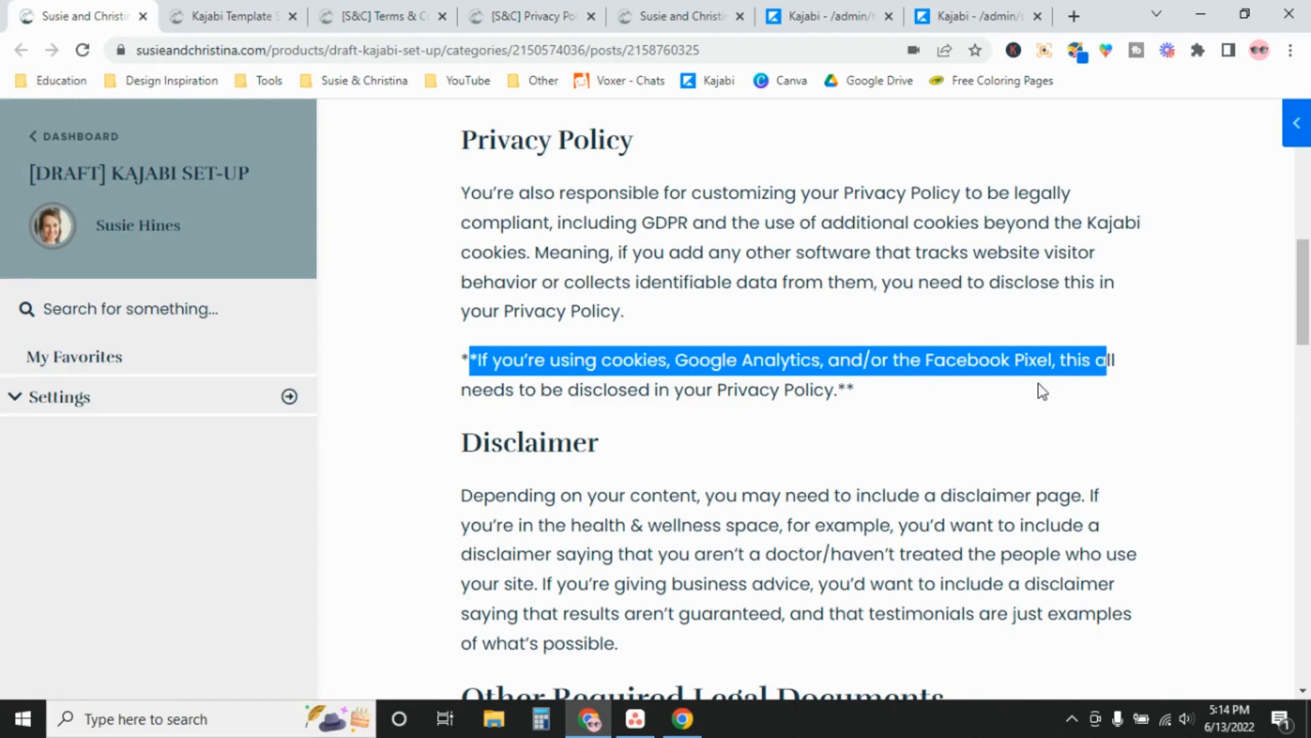
{"action": "left_click", "coordinate": [1144, 374]}
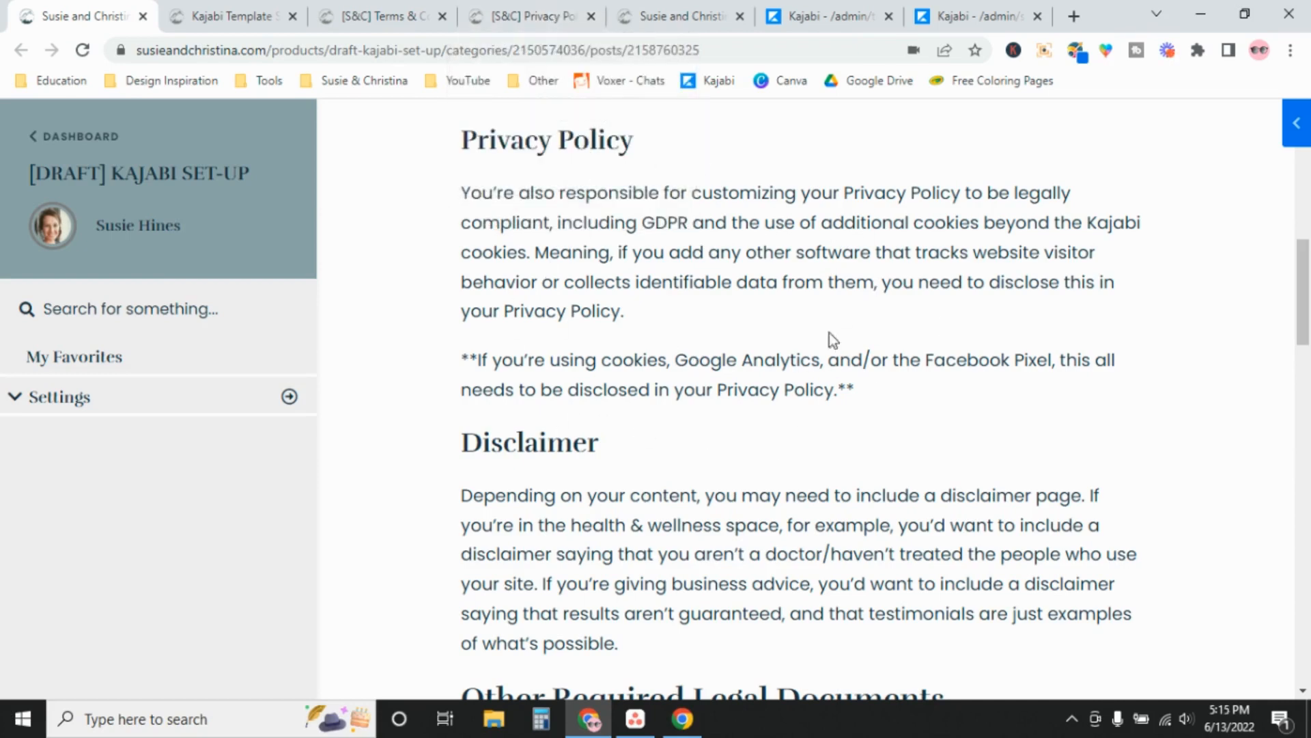
{"action": "left_click_drag", "start_coordinate": [1305, 259], "coordinate": [1304, 280]}
{"action": "scroll", "coordinate": [683, 202], "scroll_direction": "down", "scroll_amount": 6}
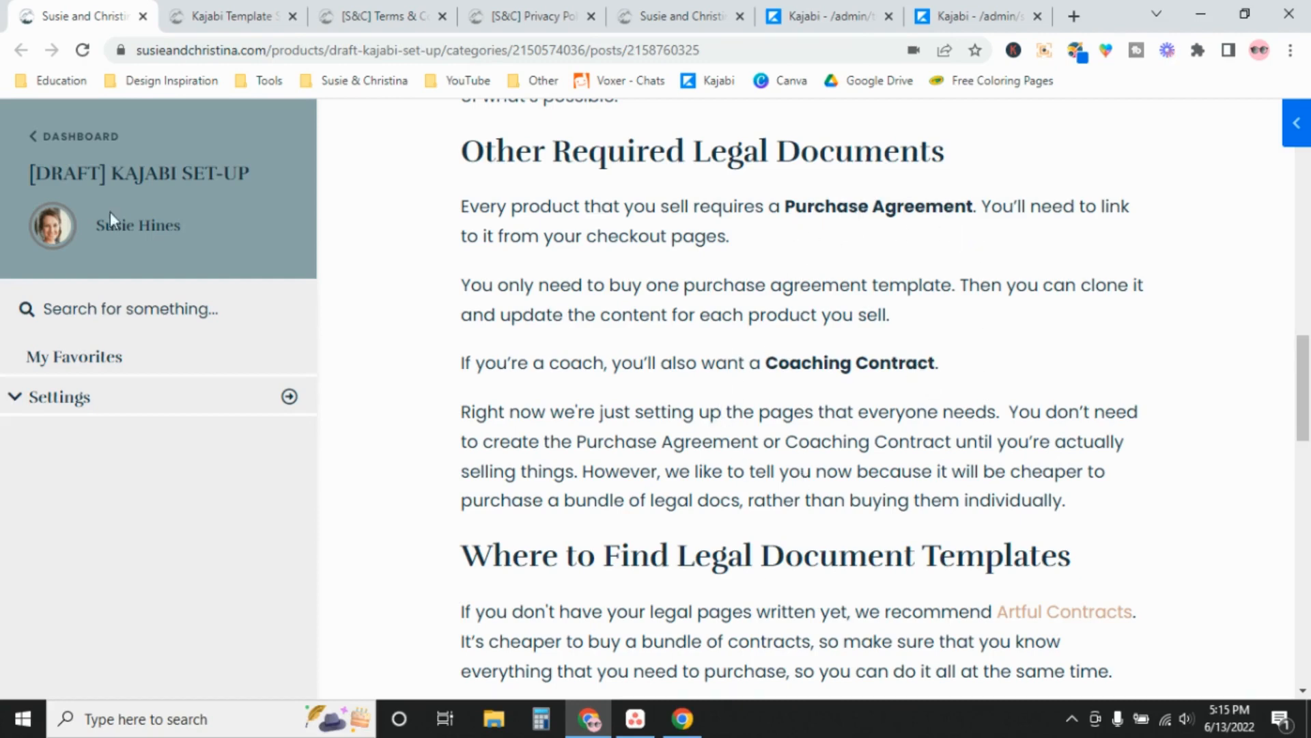
{"action": "left_click", "coordinate": [215, 19]}
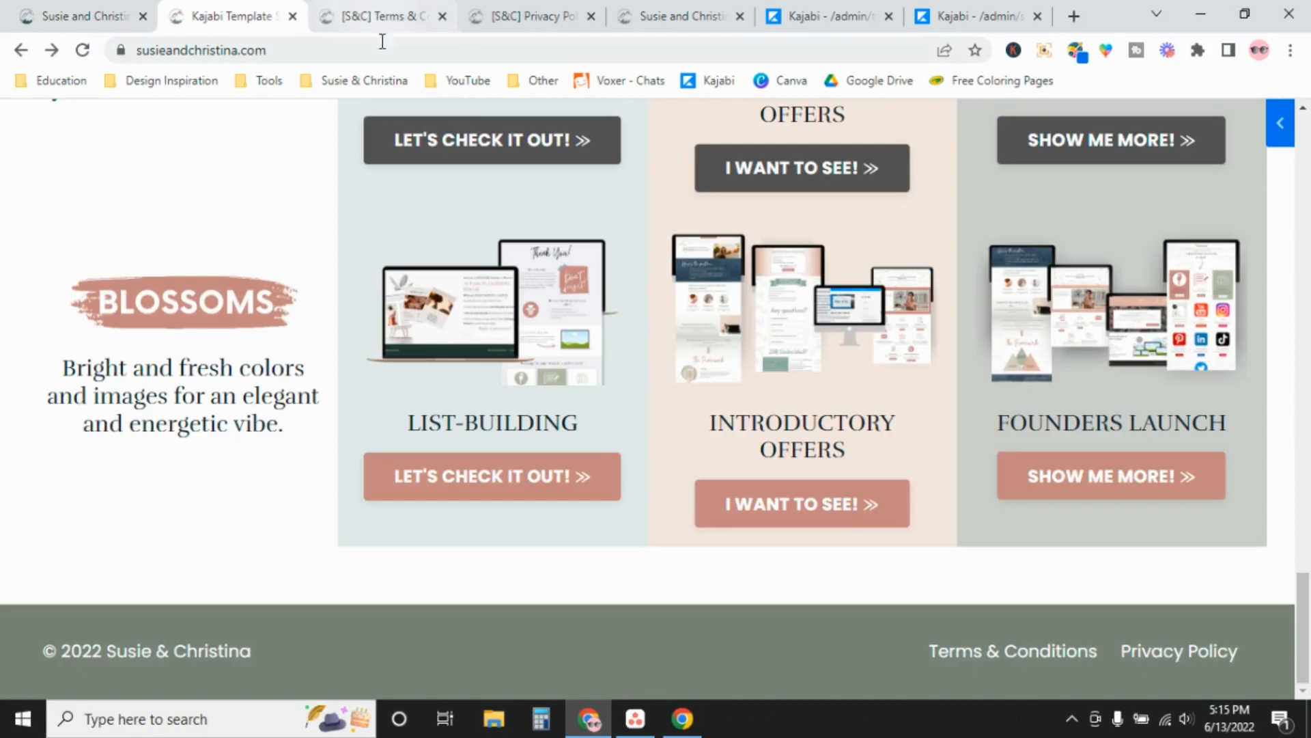
{"action": "left_click", "coordinate": [389, 19]}
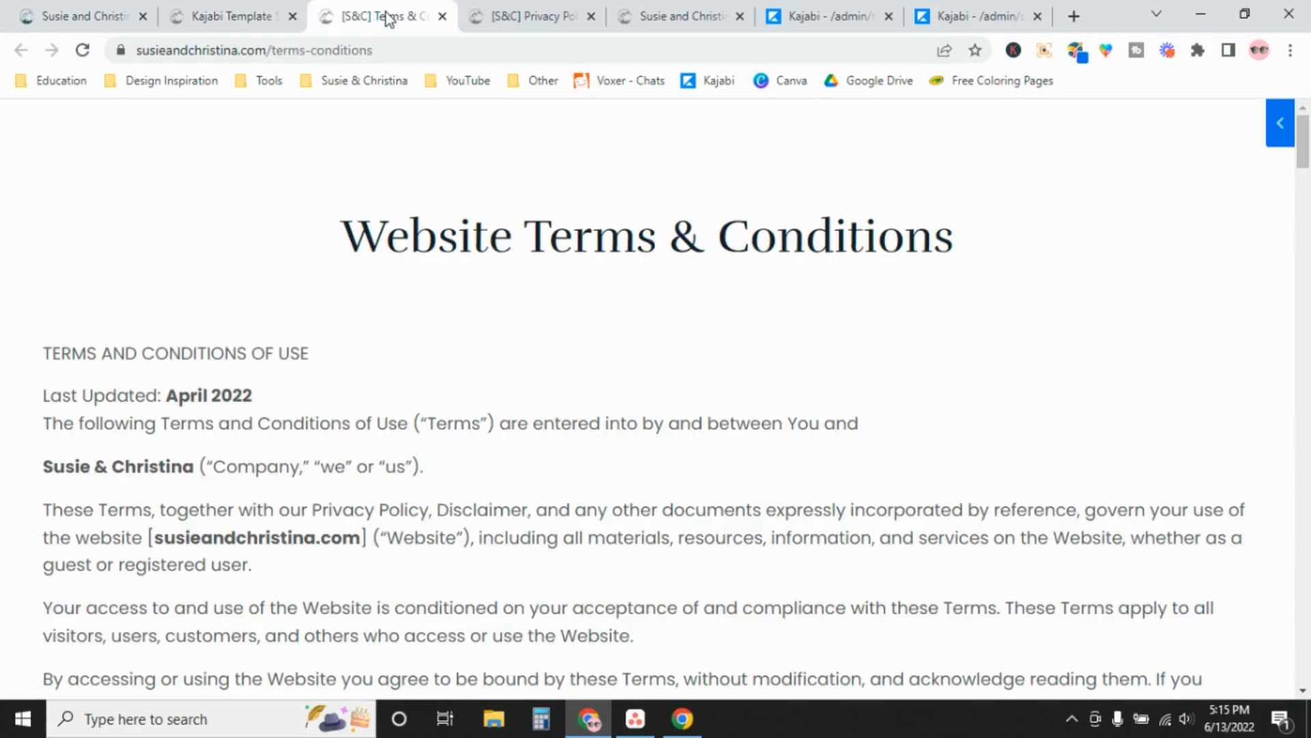
{"action": "left_click", "coordinate": [717, 17]}
{"action": "left_click_drag", "start_coordinate": [1308, 459], "coordinate": [1308, 429]}
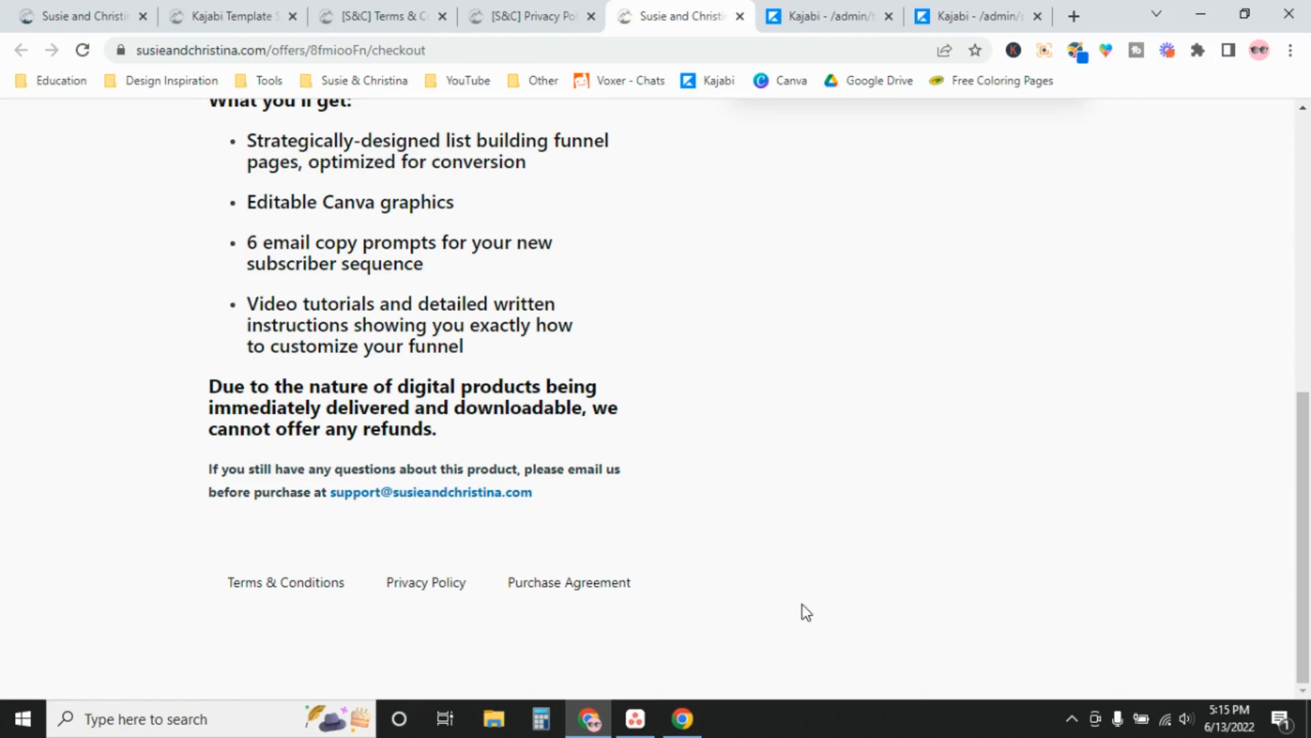
{"action": "left_click_drag", "start_coordinate": [1305, 566], "coordinate": [1306, 293]}
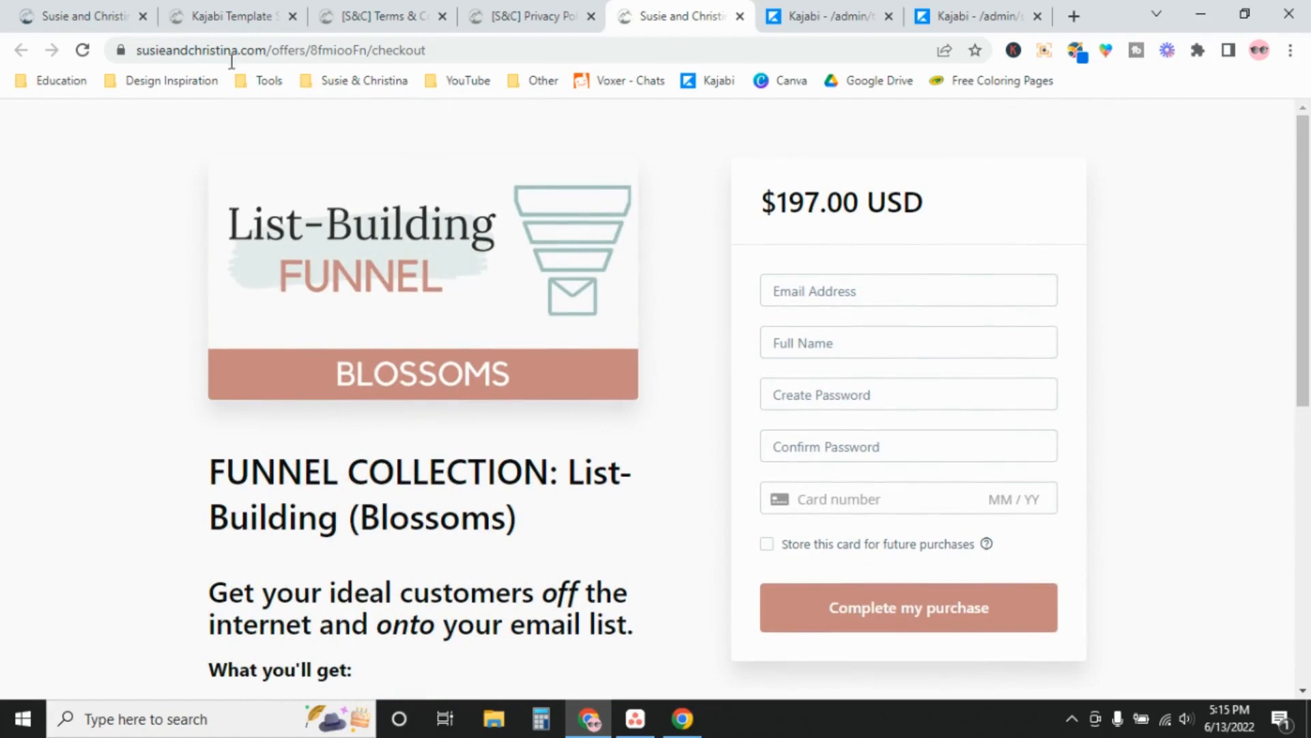
{"action": "left_click", "coordinate": [85, 7]}
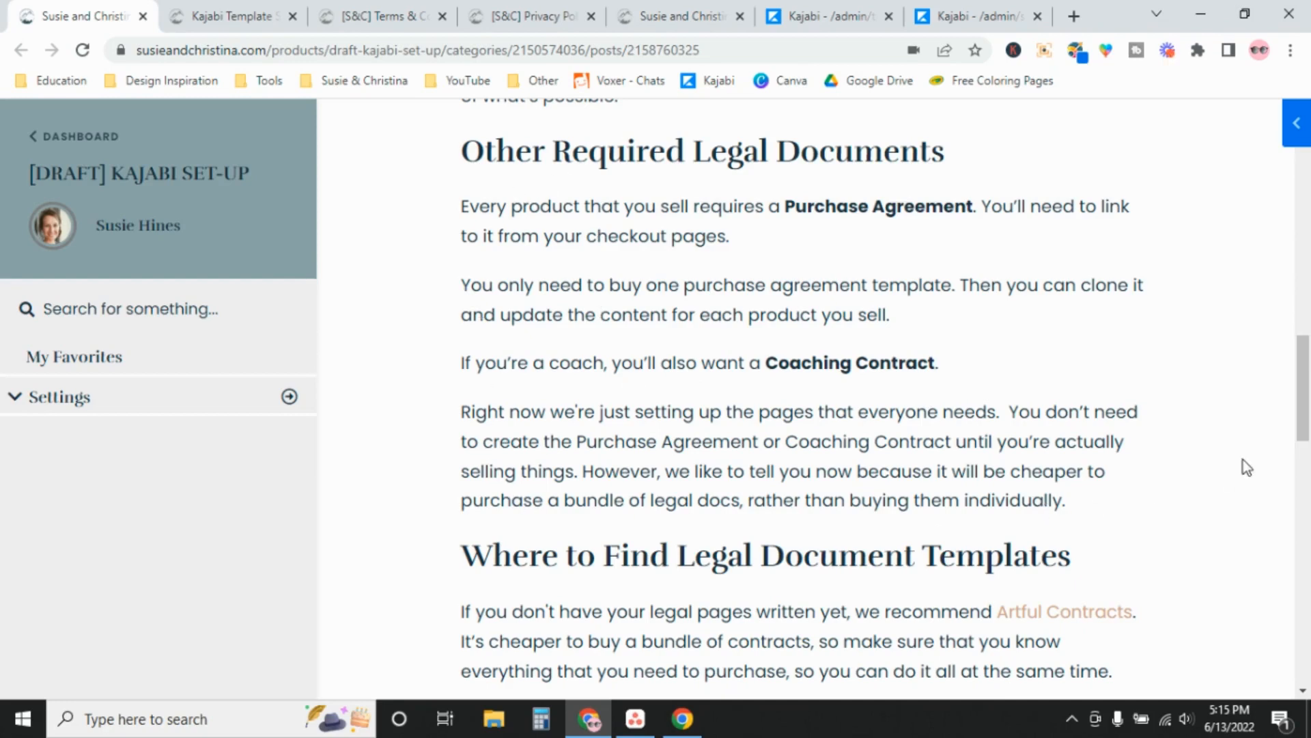
Find the Artful Contracts link in the lesson and open it in a new tab
{"action": "scroll", "coordinate": [1304, 380], "scroll_direction": "down", "scroll_amount": 2}
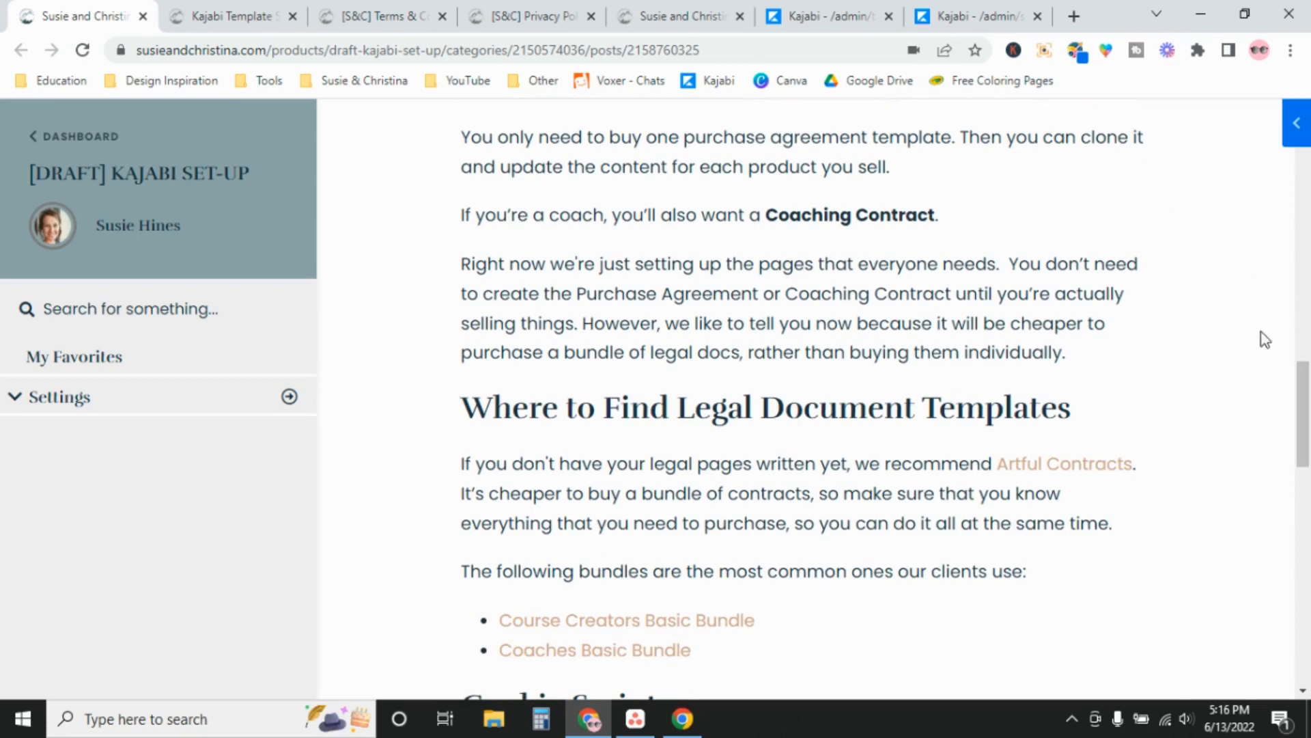
{"action": "scroll", "coordinate": [1308, 400], "scroll_direction": "up", "scroll_amount": 1}
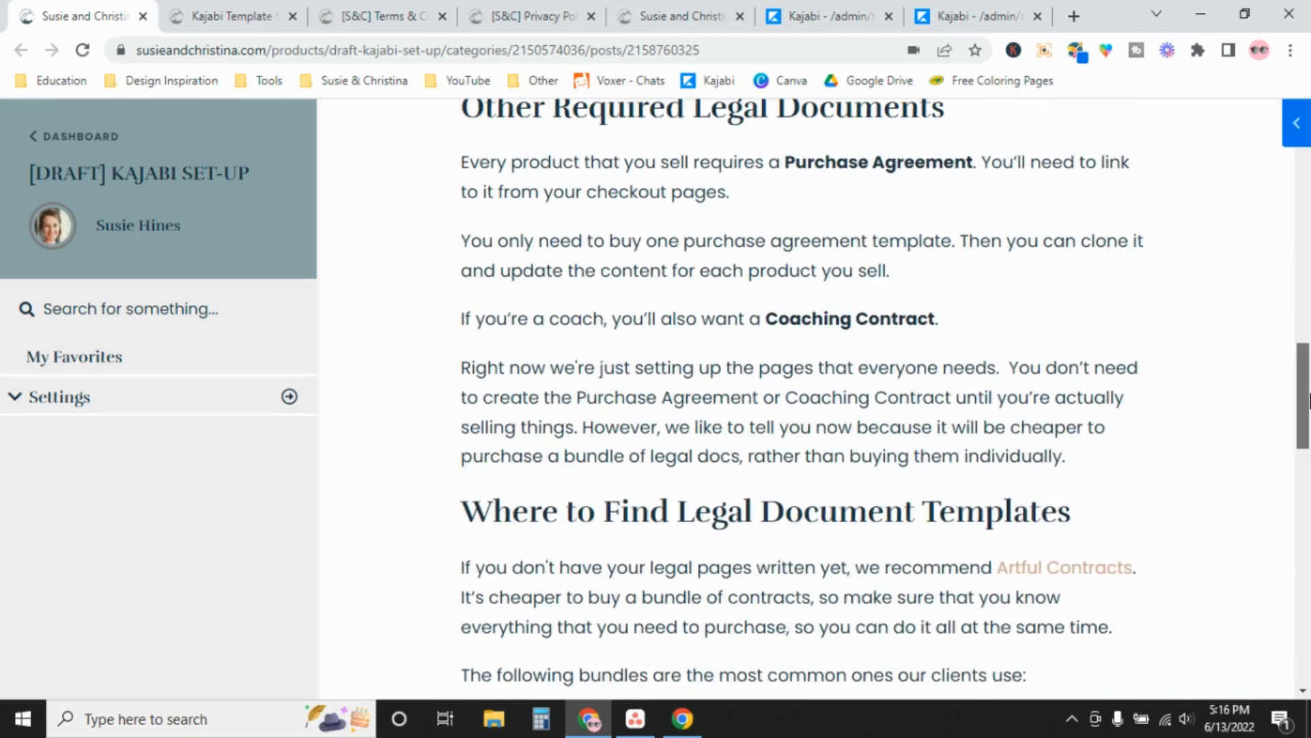
{"action": "left_click_drag", "start_coordinate": [1308, 400], "coordinate": [1308, 466]}
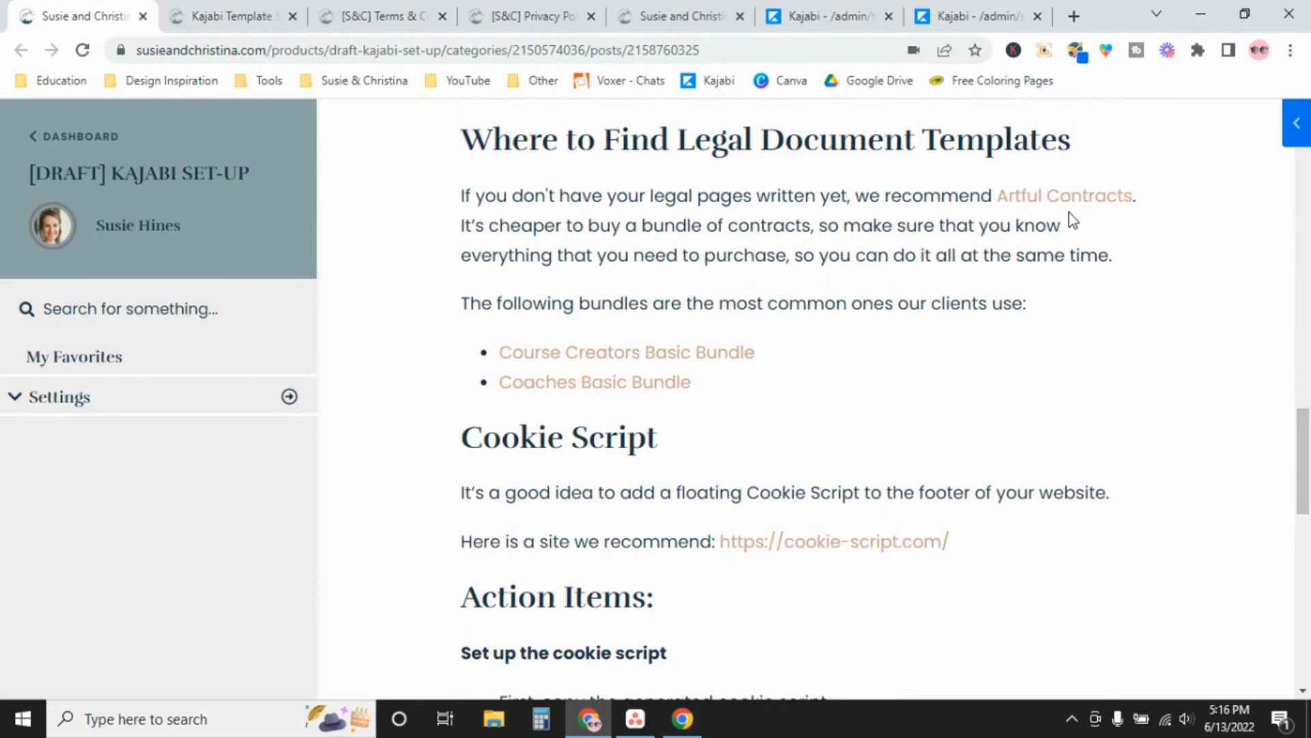
{"action": "right_click", "coordinate": [1063, 196]}
{"action": "left_click", "coordinate": [1104, 208]}
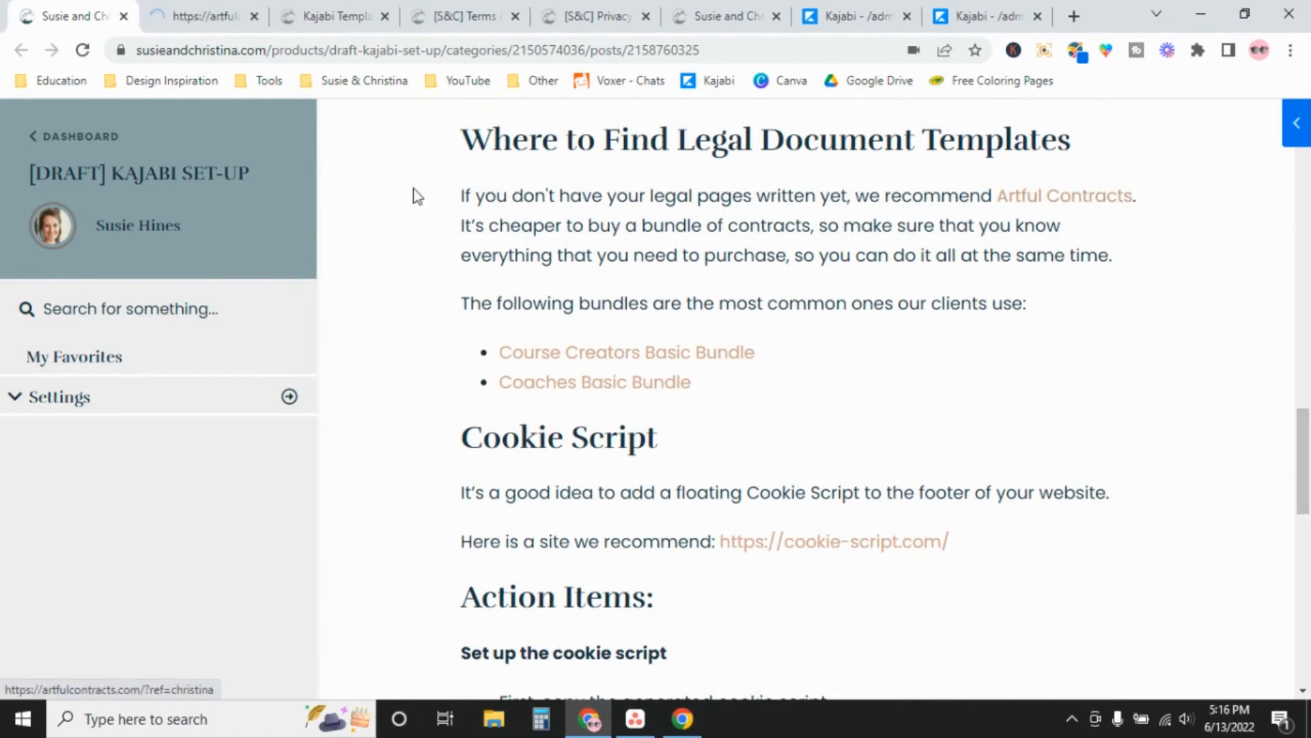
Browse the Artful Contracts legal templates homepage, then close it to return to the lesson
{"action": "left_click", "coordinate": [186, 20]}
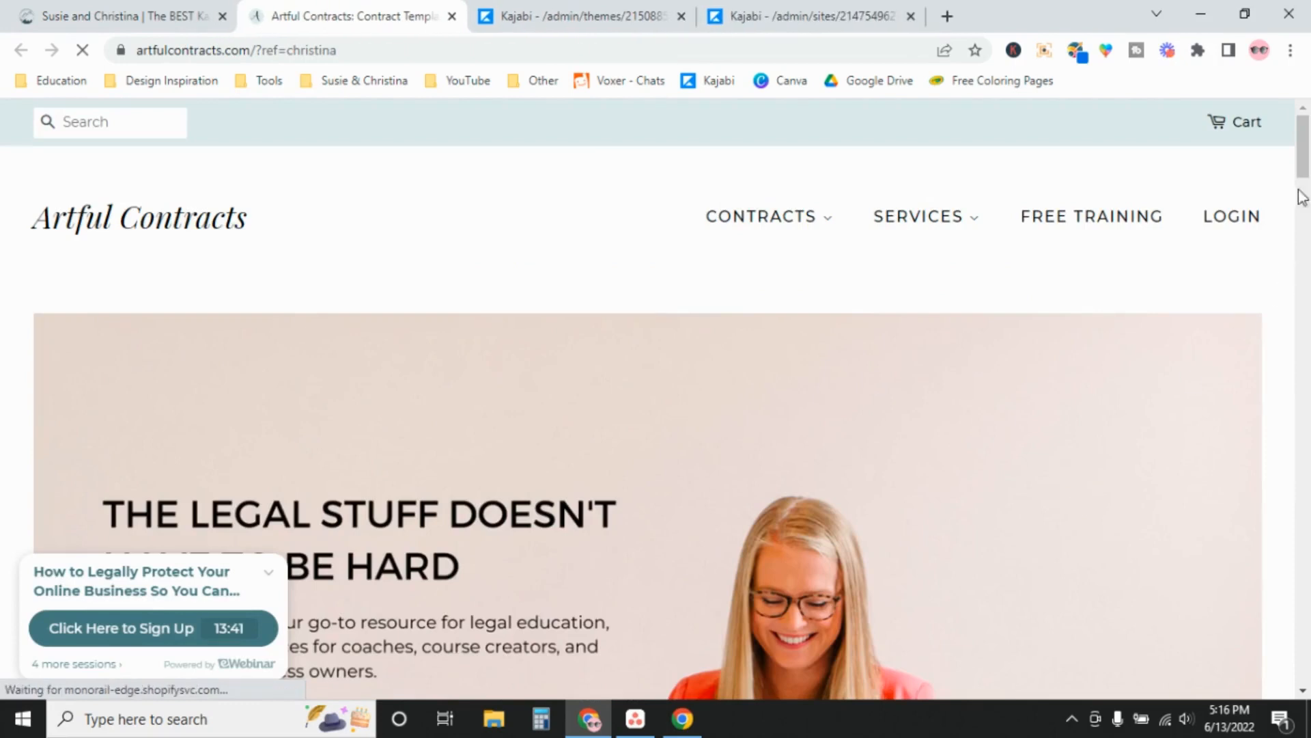
{"action": "scroll", "coordinate": [257, 269], "scroll_direction": "down", "scroll_amount": 5}
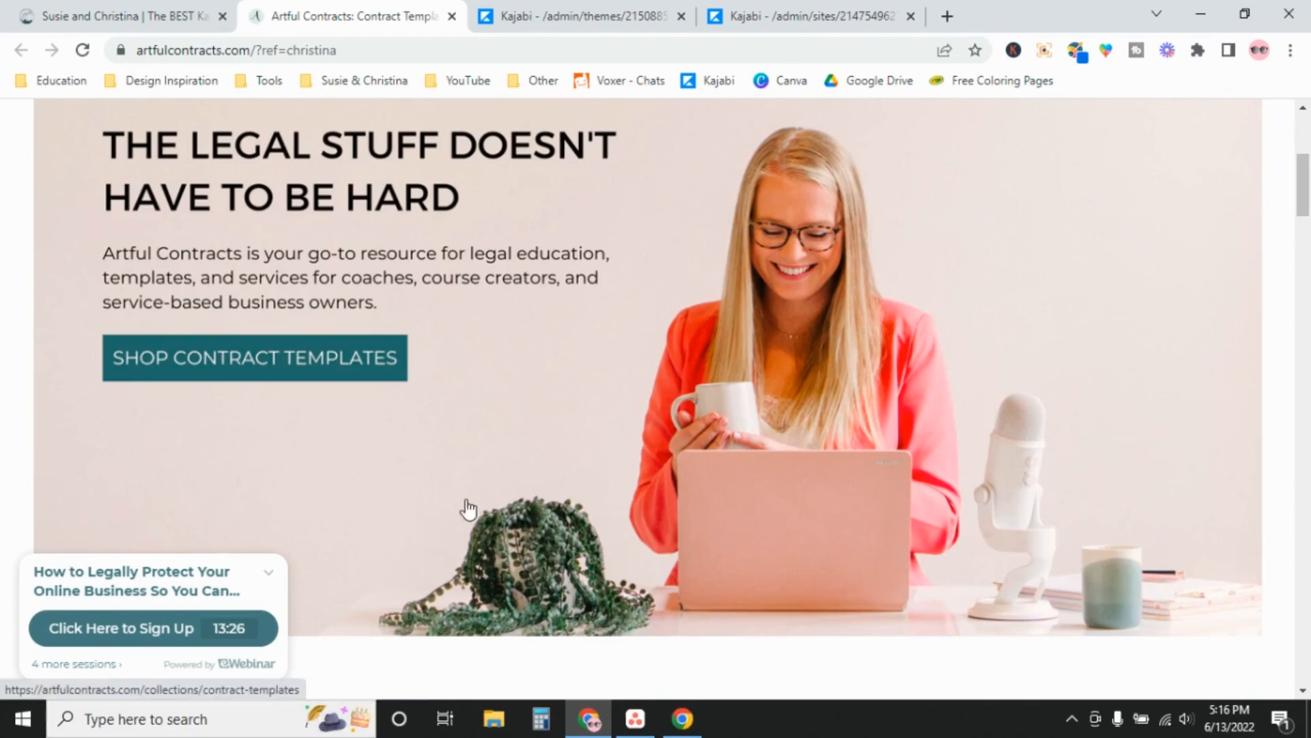
{"action": "left_click", "coordinate": [124, 14]}
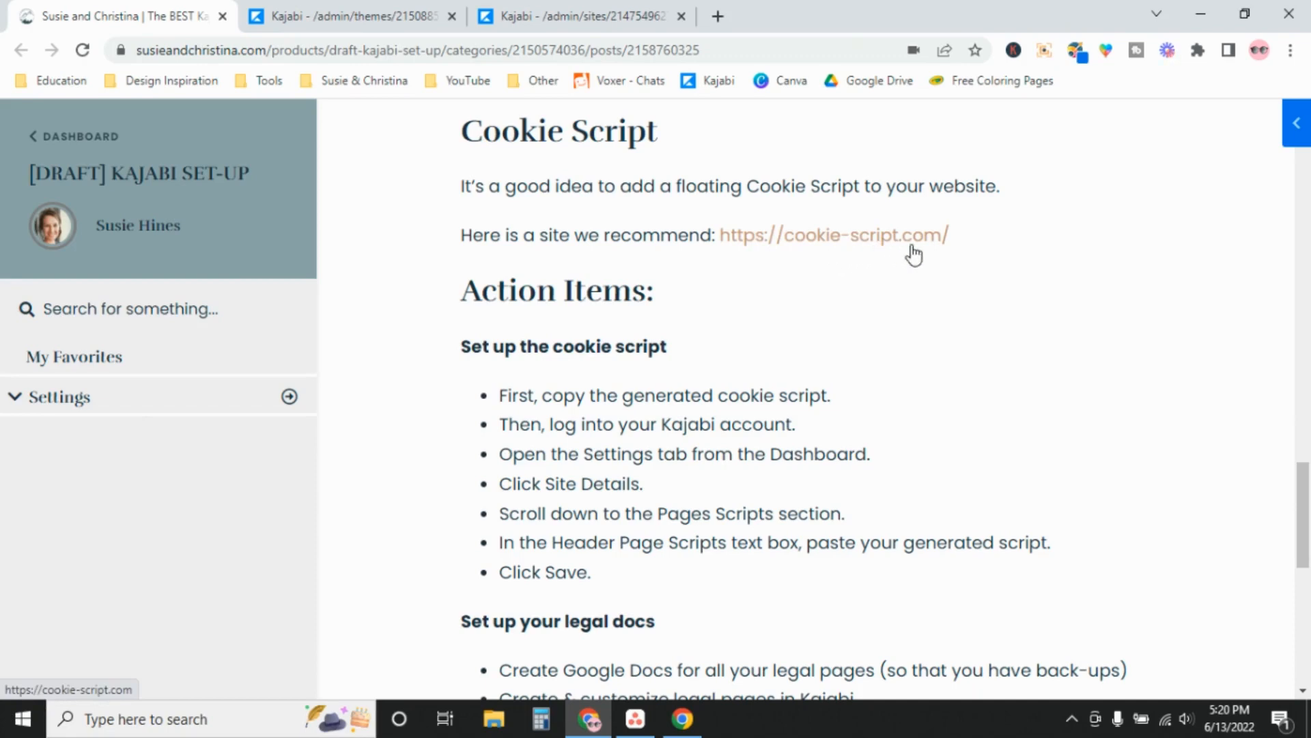
{"action": "scroll", "coordinate": [1308, 519], "scroll_direction": "down", "scroll_amount": 2}
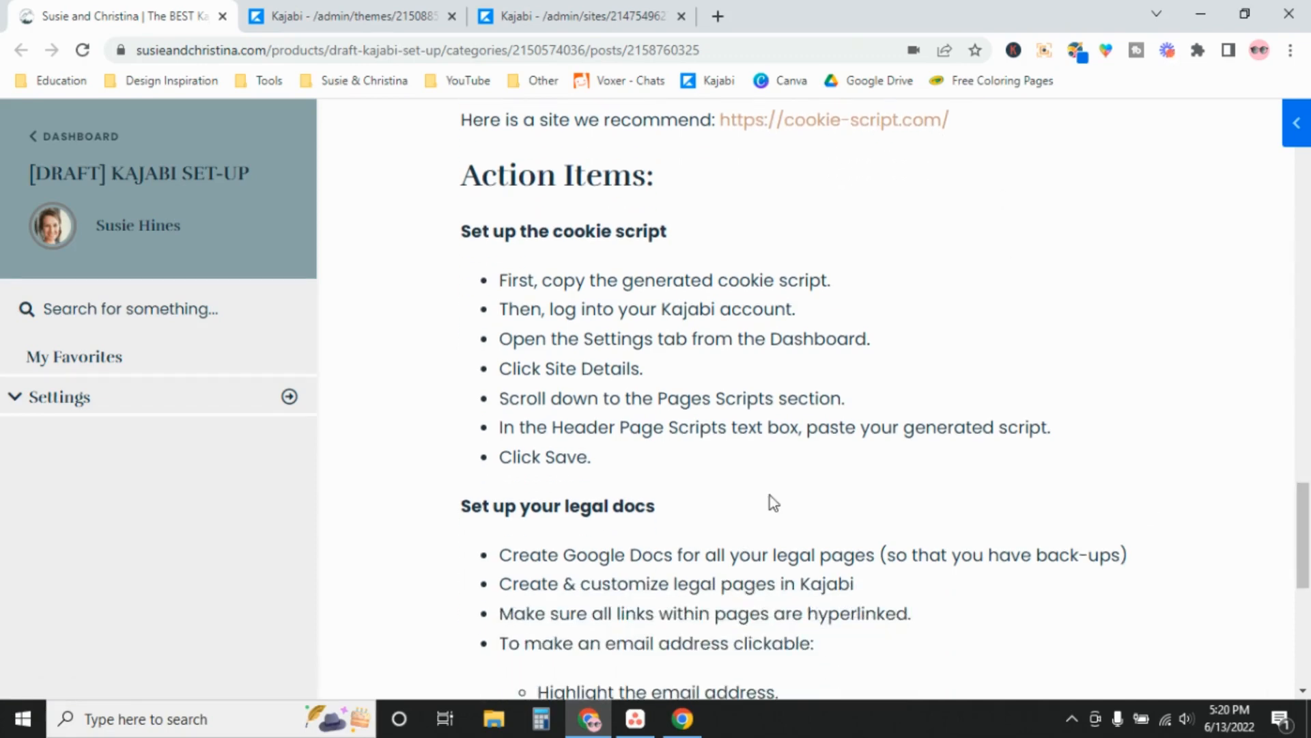
{"action": "left_click", "coordinate": [574, 16]}
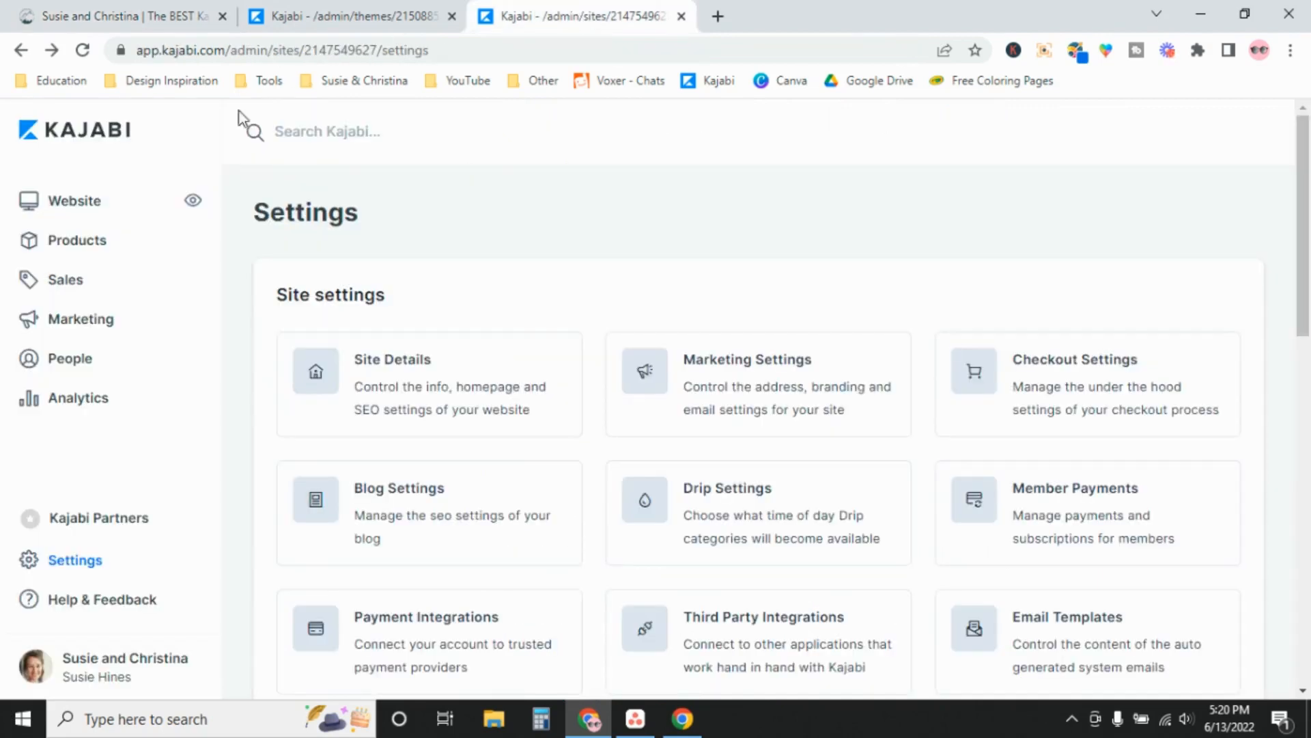
{"action": "left_click", "coordinate": [374, 373]}
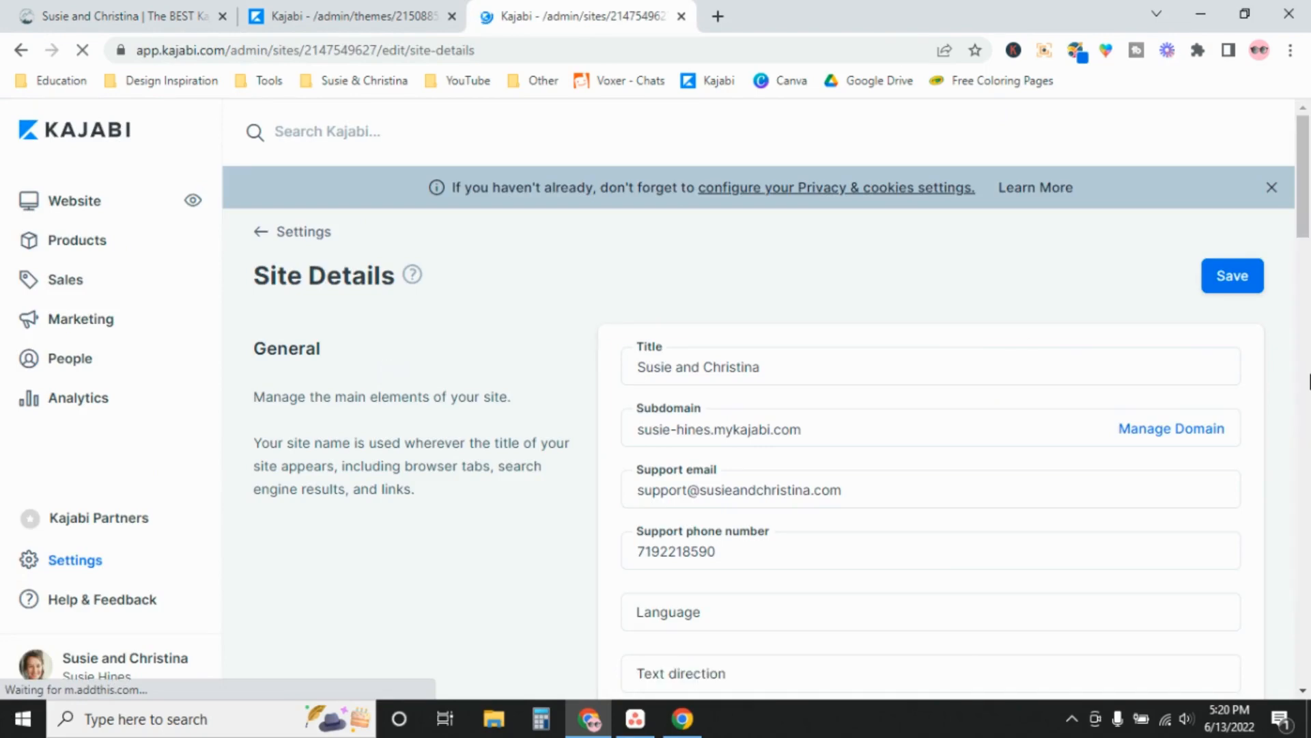
{"action": "left_click_drag", "start_coordinate": [1303, 224], "coordinate": [1306, 542]}
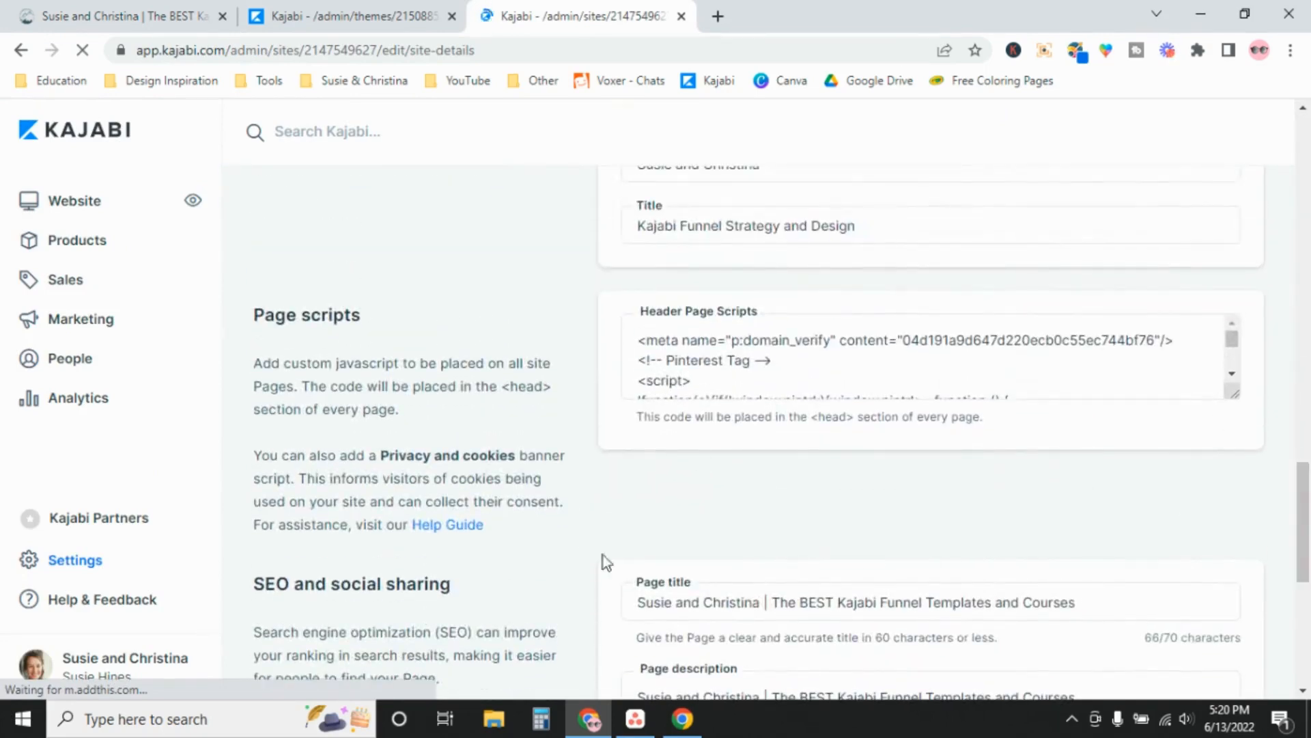
{"action": "left_click", "coordinate": [643, 343]}
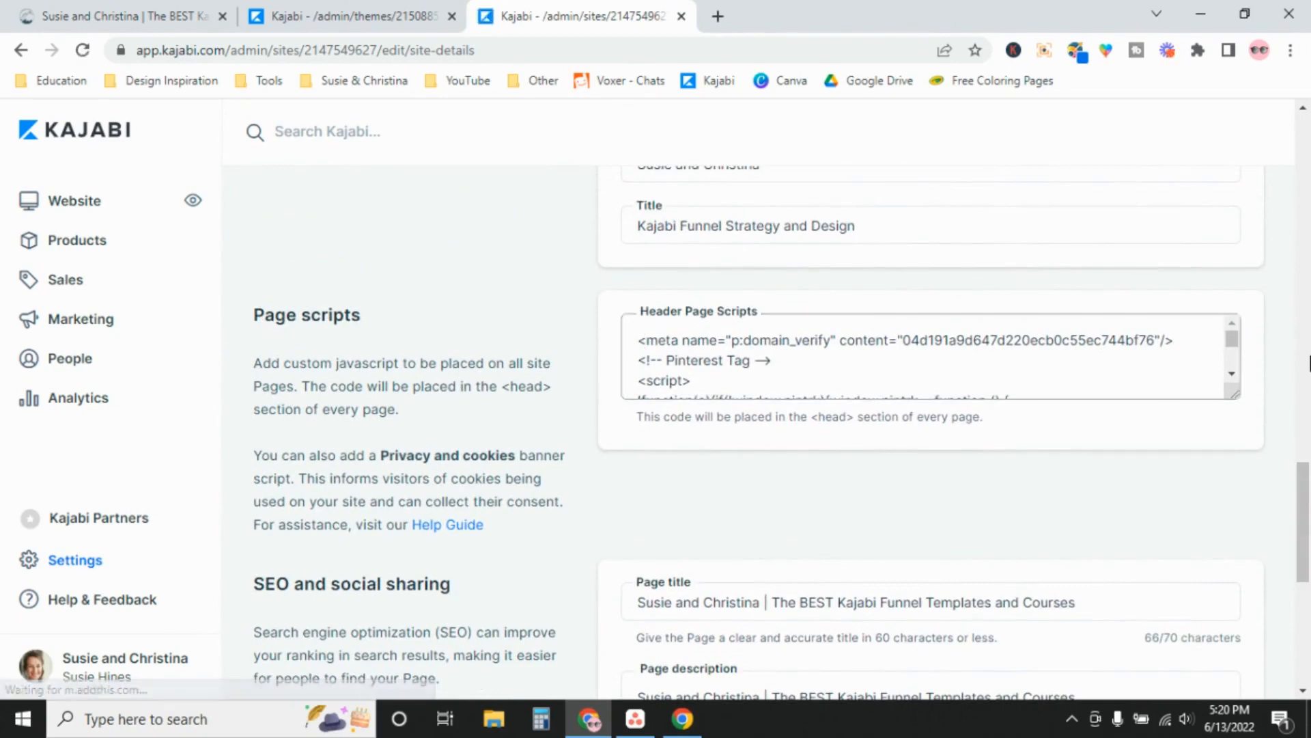
{"action": "mouse_move", "coordinate": [1228, 341]}
{"action": "left_mouse_down"}
{"action": "mouse_move", "coordinate": [1236, 390]}
{"action": "mouse_move", "coordinate": [1232, 340]}
{"action": "left_mouse_up"}
{"action": "left_click", "coordinate": [489, 261]}
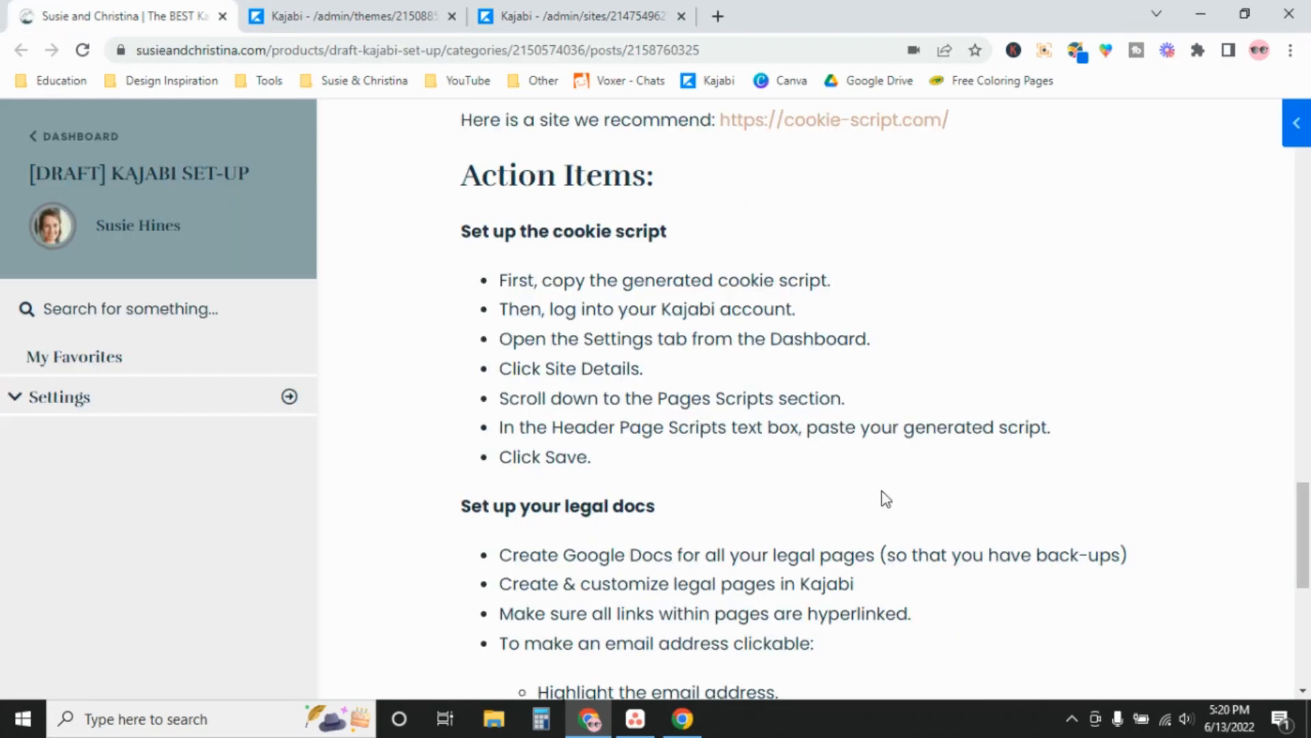
{"action": "left_click", "coordinate": [171, 15]}
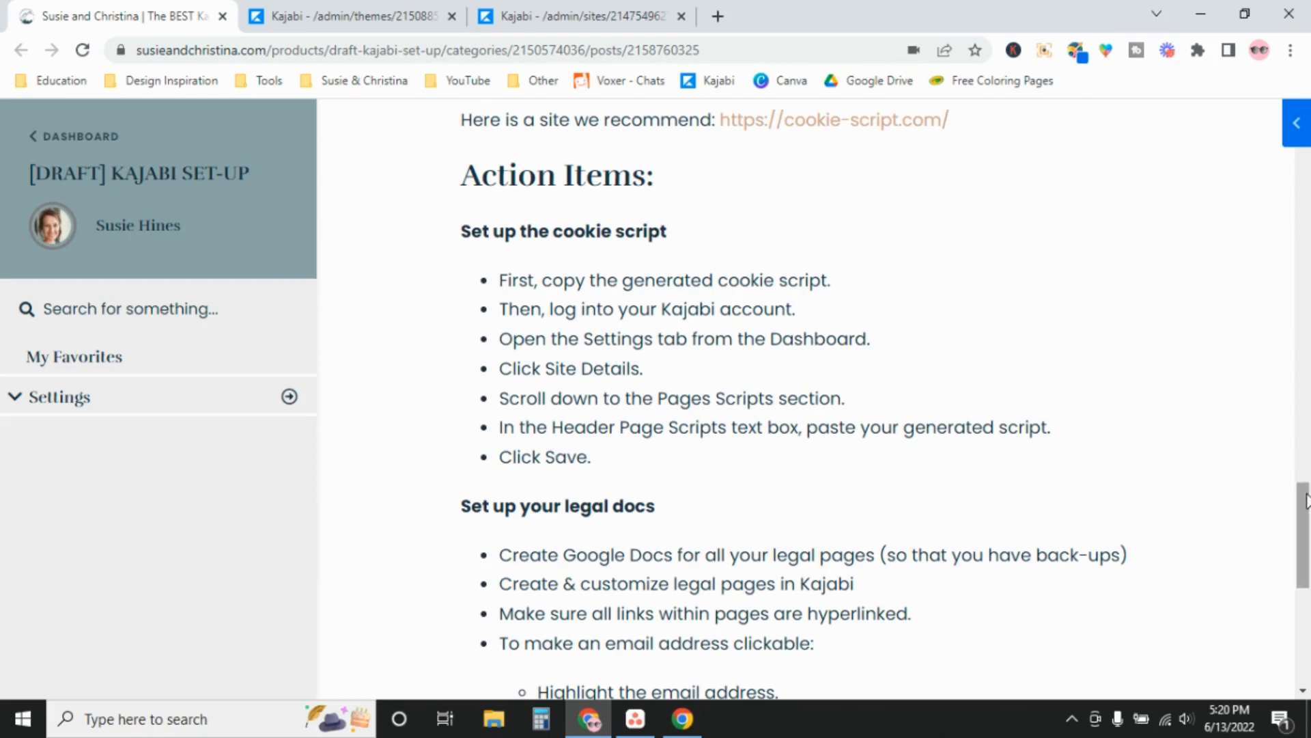
Scroll the lesson down to its legal-pages setup instructions
{"action": "left_click_drag", "start_coordinate": [1305, 502], "coordinate": [1306, 558]}
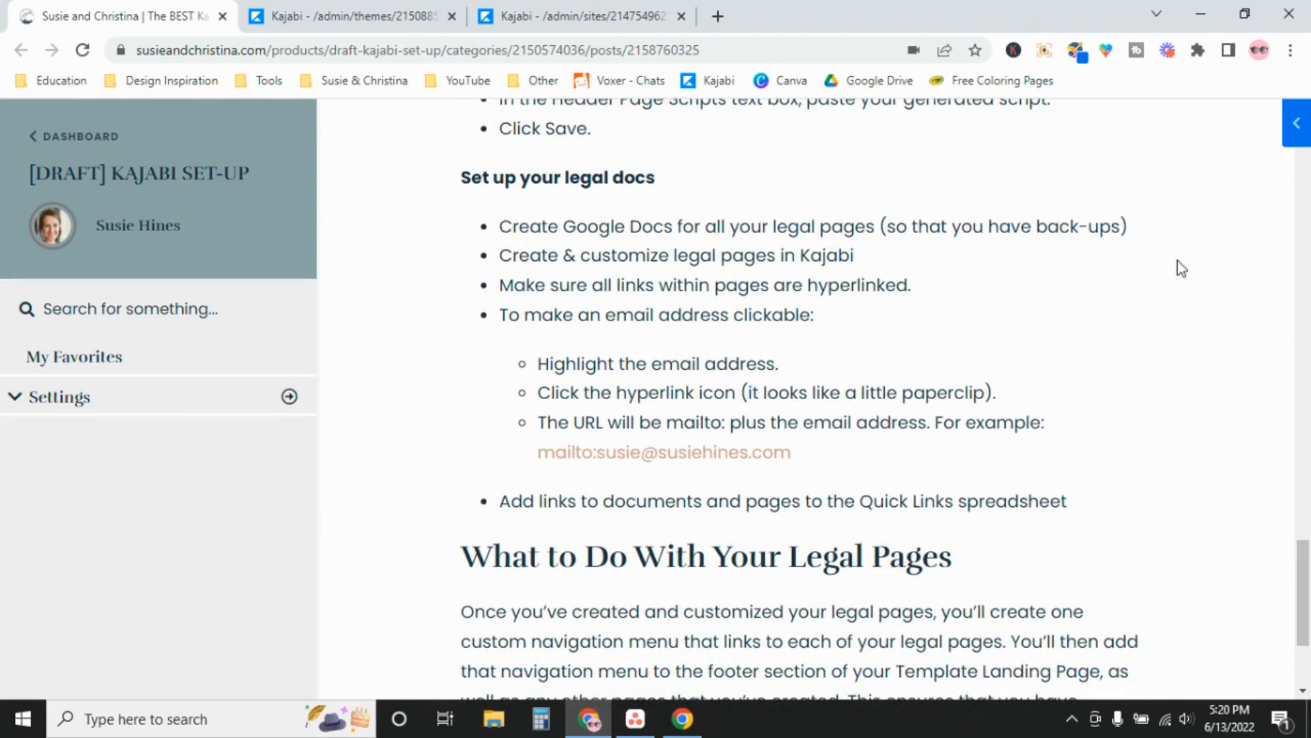
{"action": "left_click_drag", "start_coordinate": [1305, 582], "coordinate": [1306, 593]}
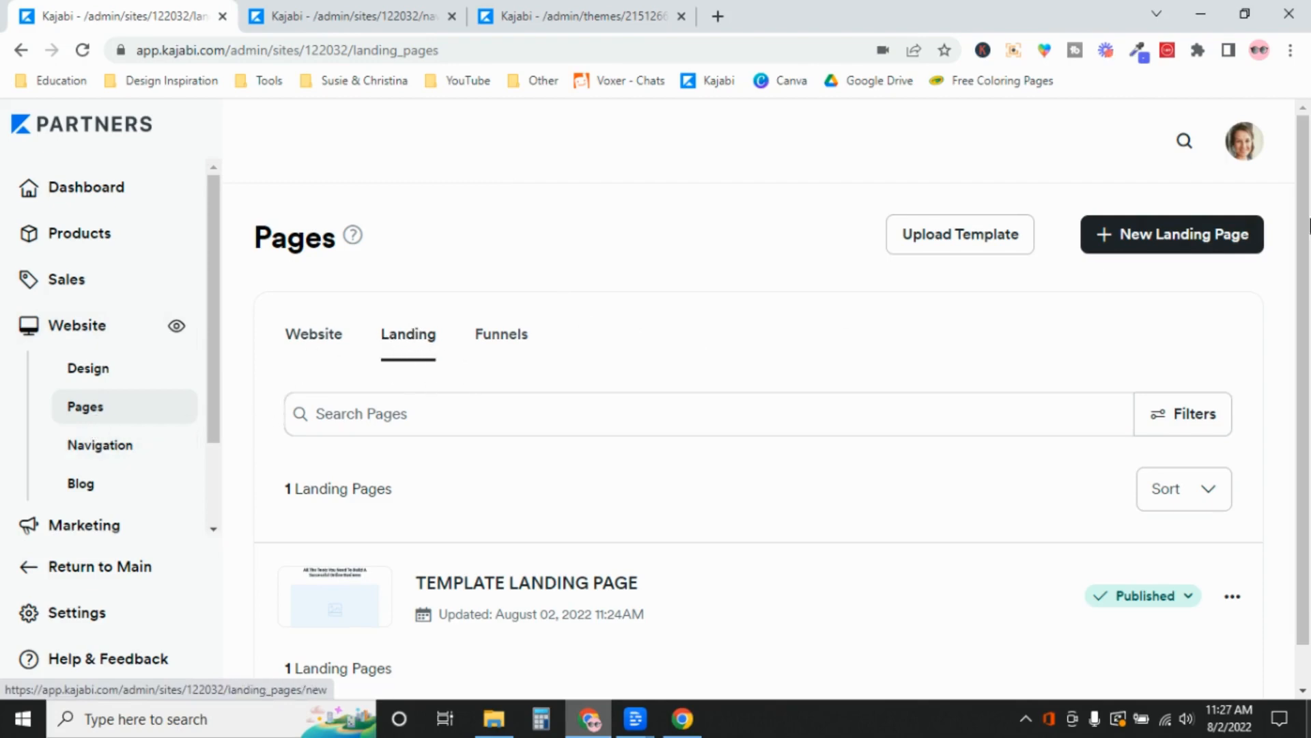
Create a new landing page from the Blank template titled 'Terms & Conditions'
{"action": "left_click", "coordinate": [1156, 245]}
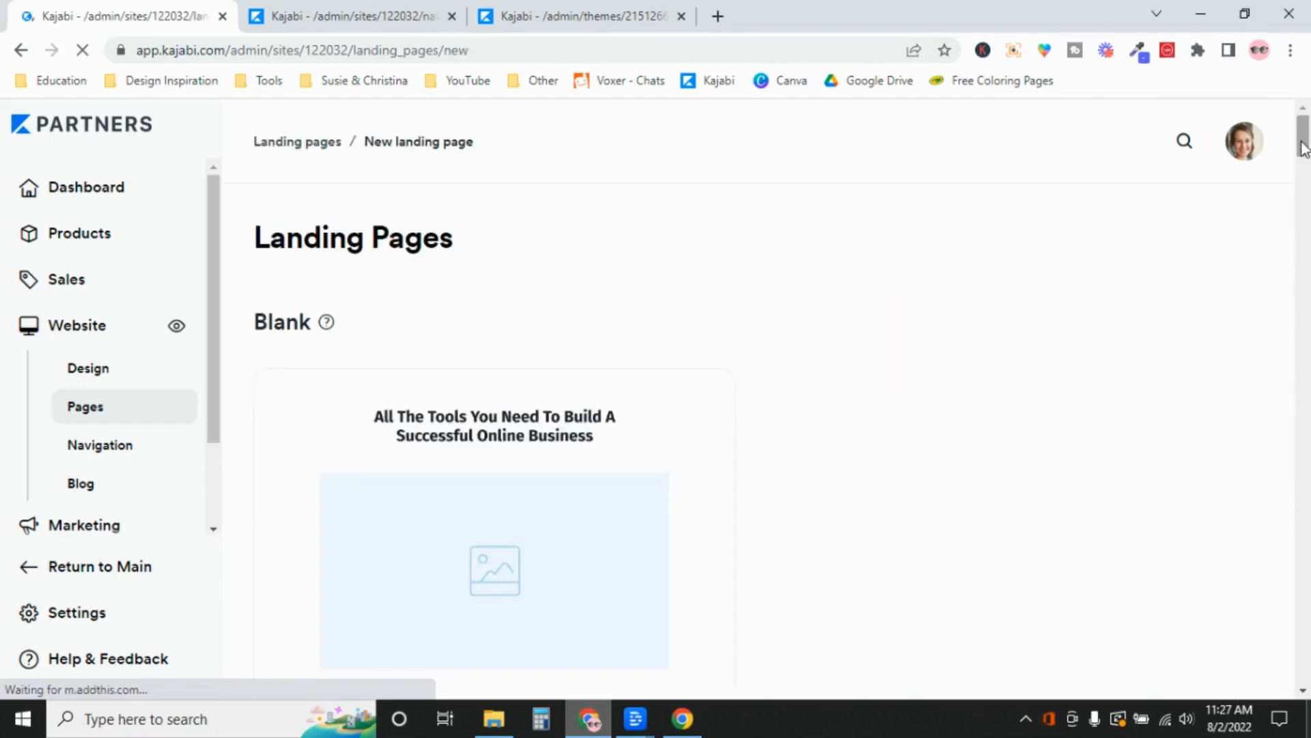
{"action": "scroll", "coordinate": [526, 400], "scroll_direction": "down", "scroll_amount": 2}
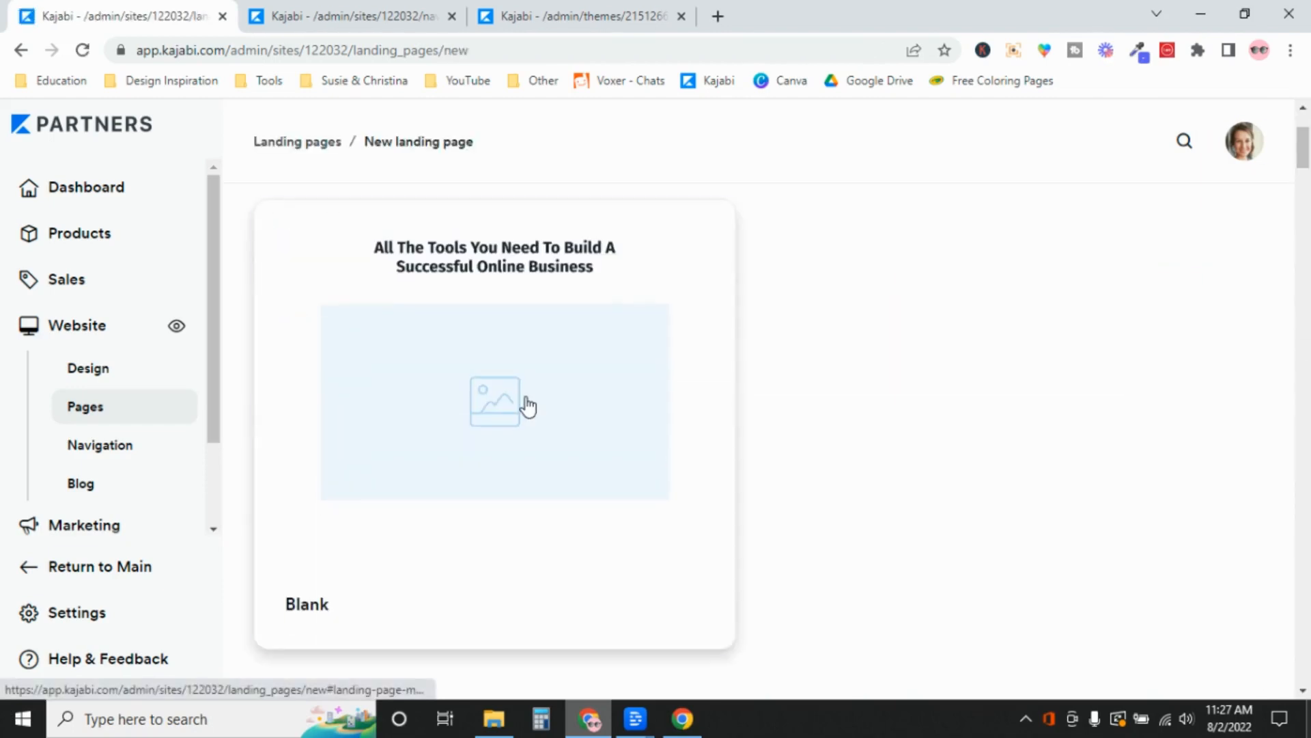
{"action": "left_click", "coordinate": [527, 399]}
{"action": "type", "text": "Terms"}
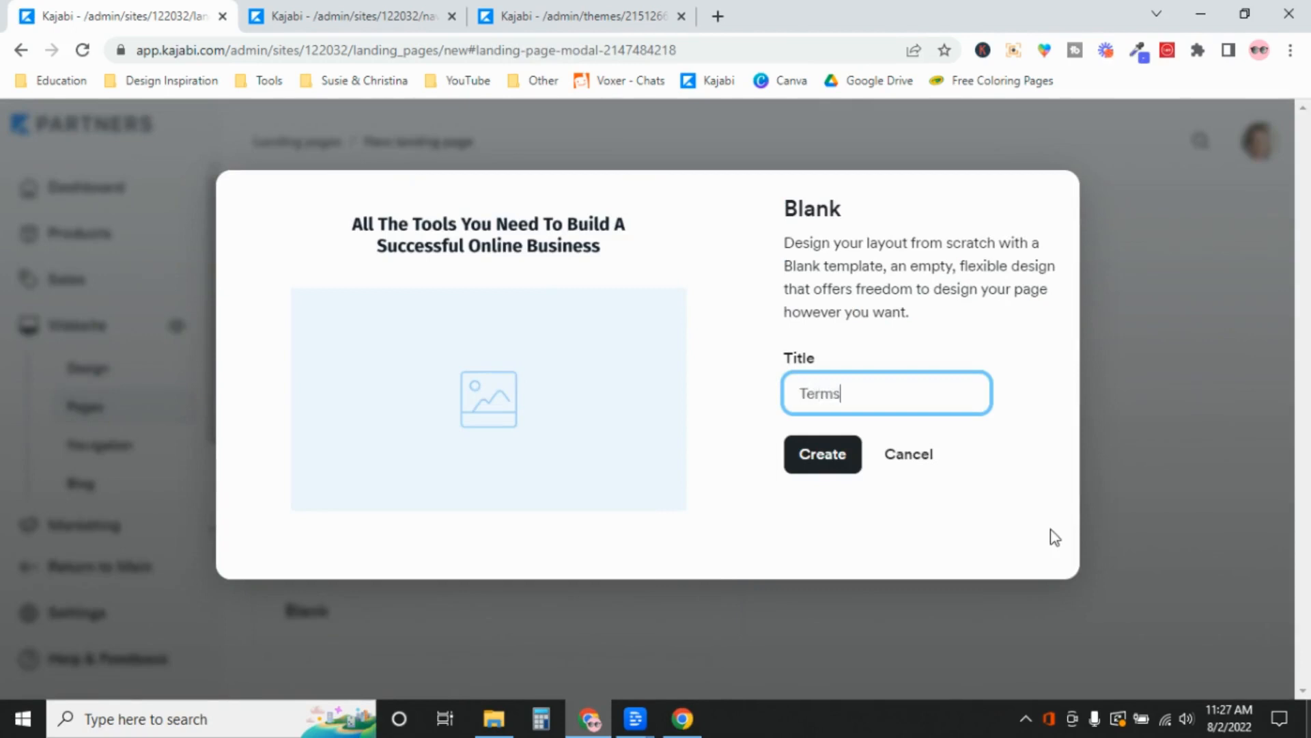
{"action": "type", "text": " & Conditions"}
{"action": "left_click", "coordinate": [821, 454]}
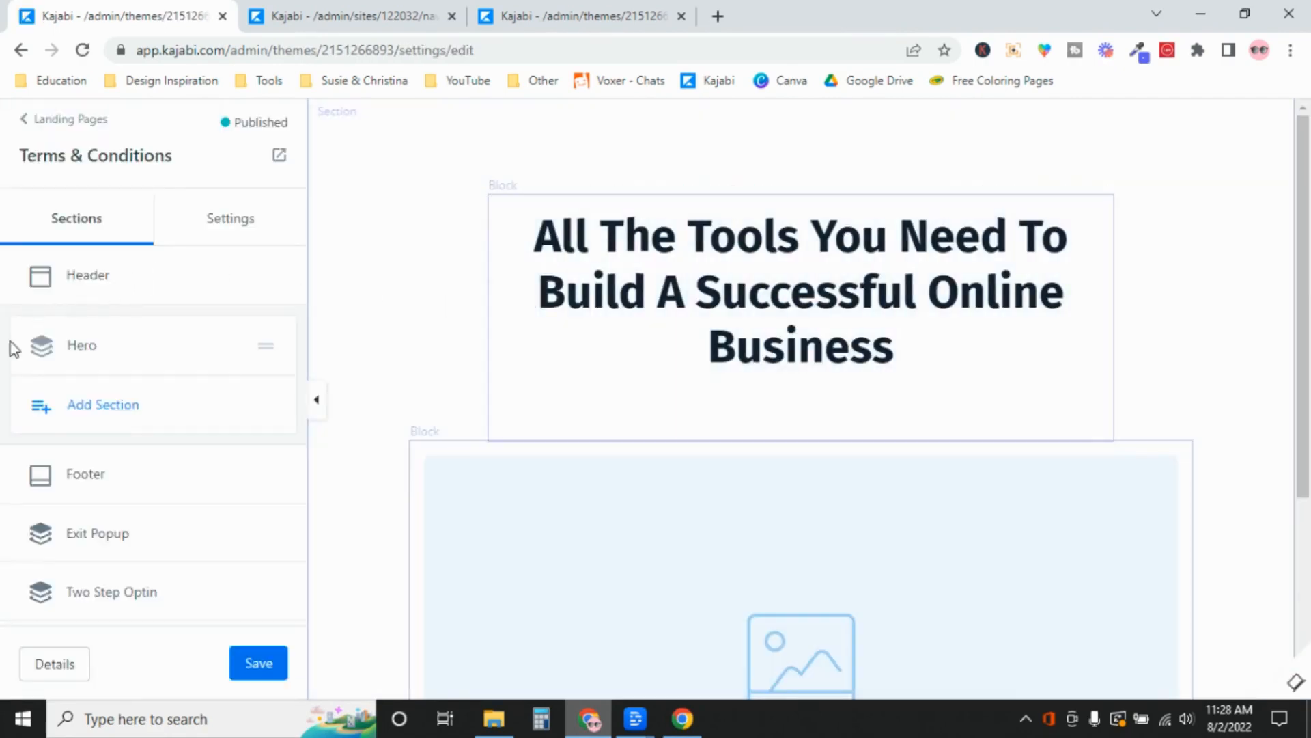
Delete the placeholder image block from the Hero section and open its heading text block
{"action": "left_click", "coordinate": [74, 353]}
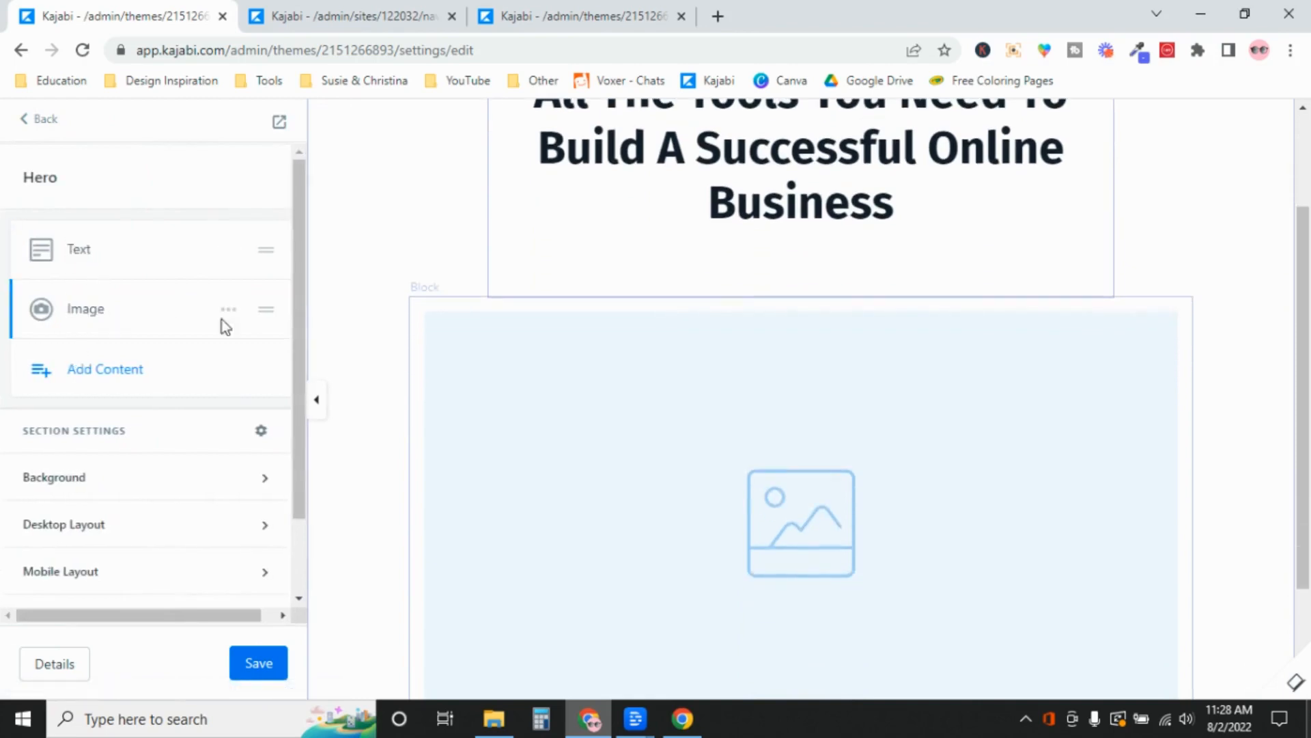
{"action": "left_click", "coordinate": [226, 318]}
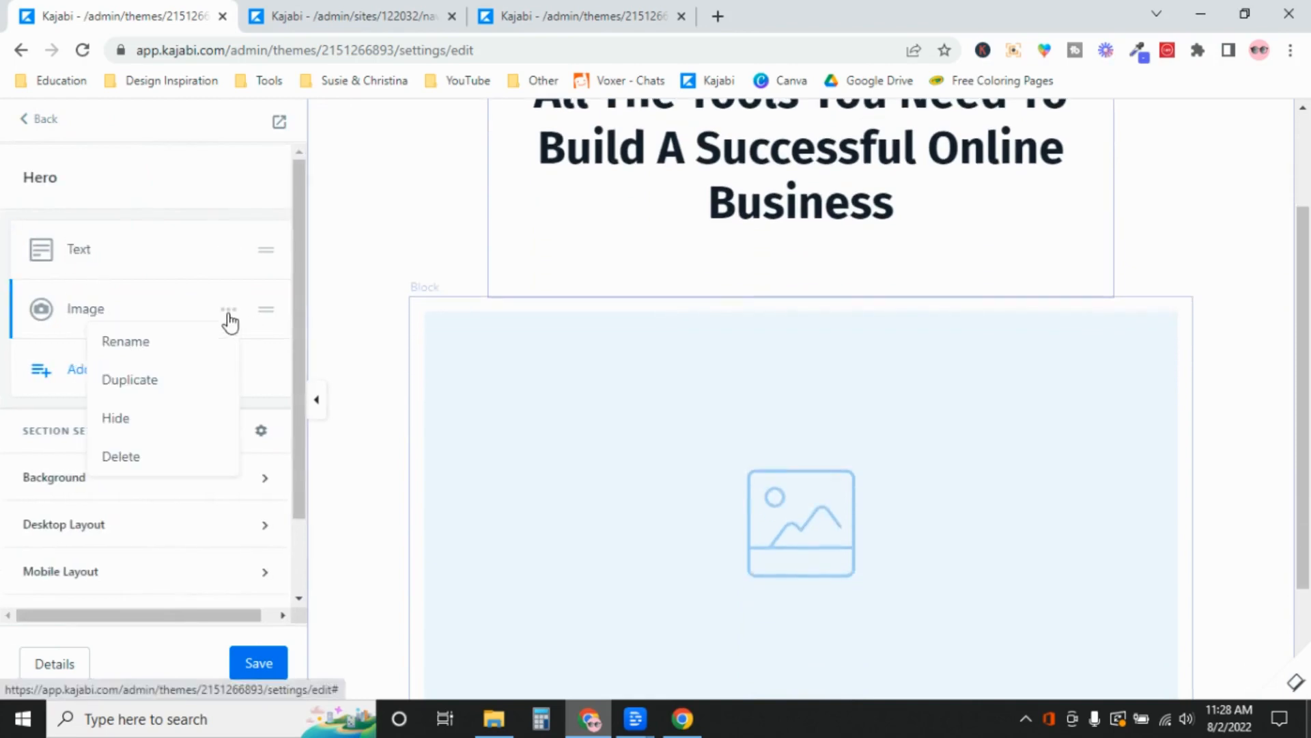
{"action": "left_click", "coordinate": [190, 456]}
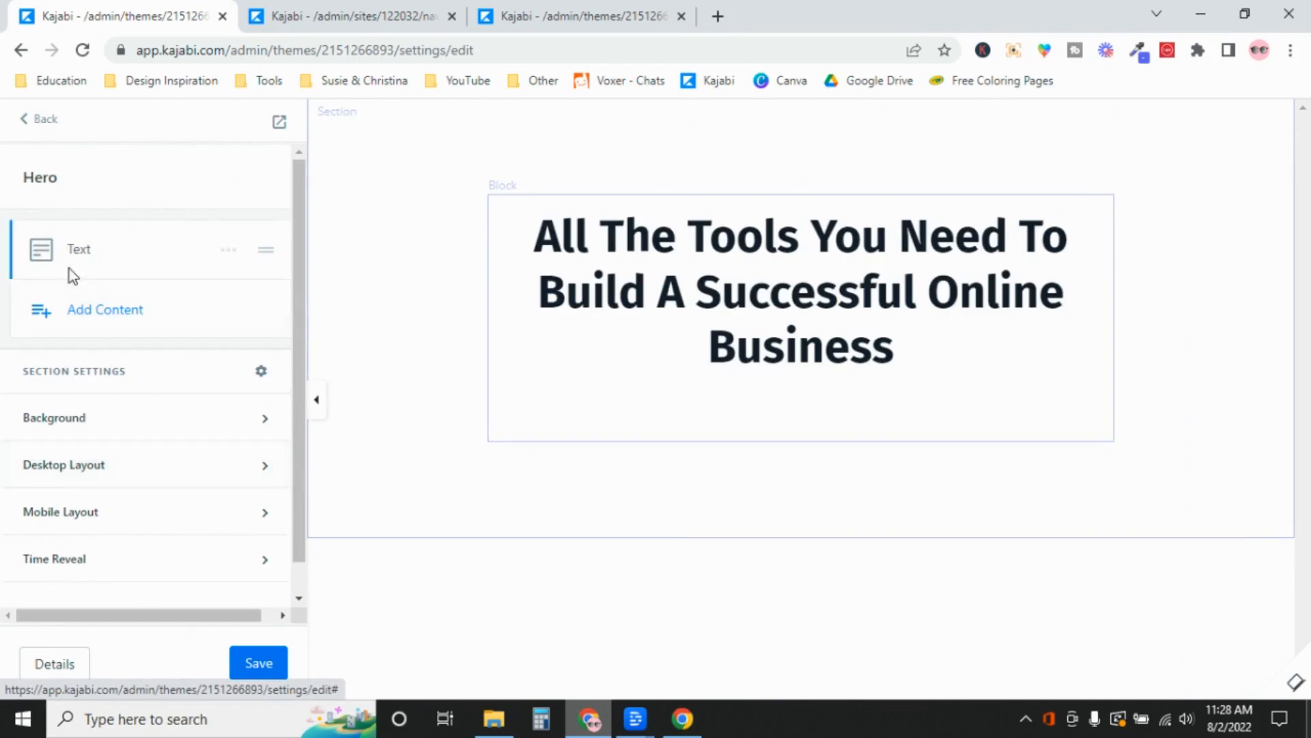
{"action": "left_click", "coordinate": [76, 260]}
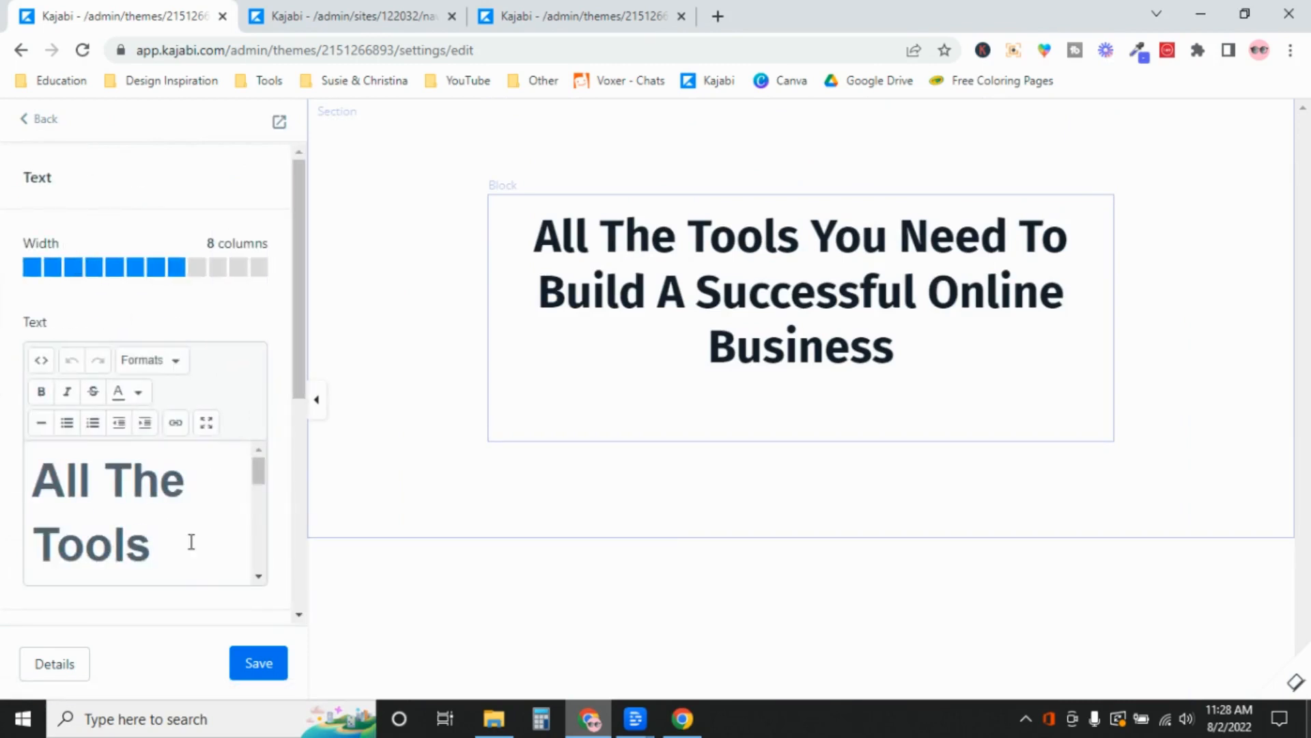
In the fullscreen text editor, replace the hero heading with 'Terms & Conditions'
{"action": "left_click", "coordinate": [208, 430]}
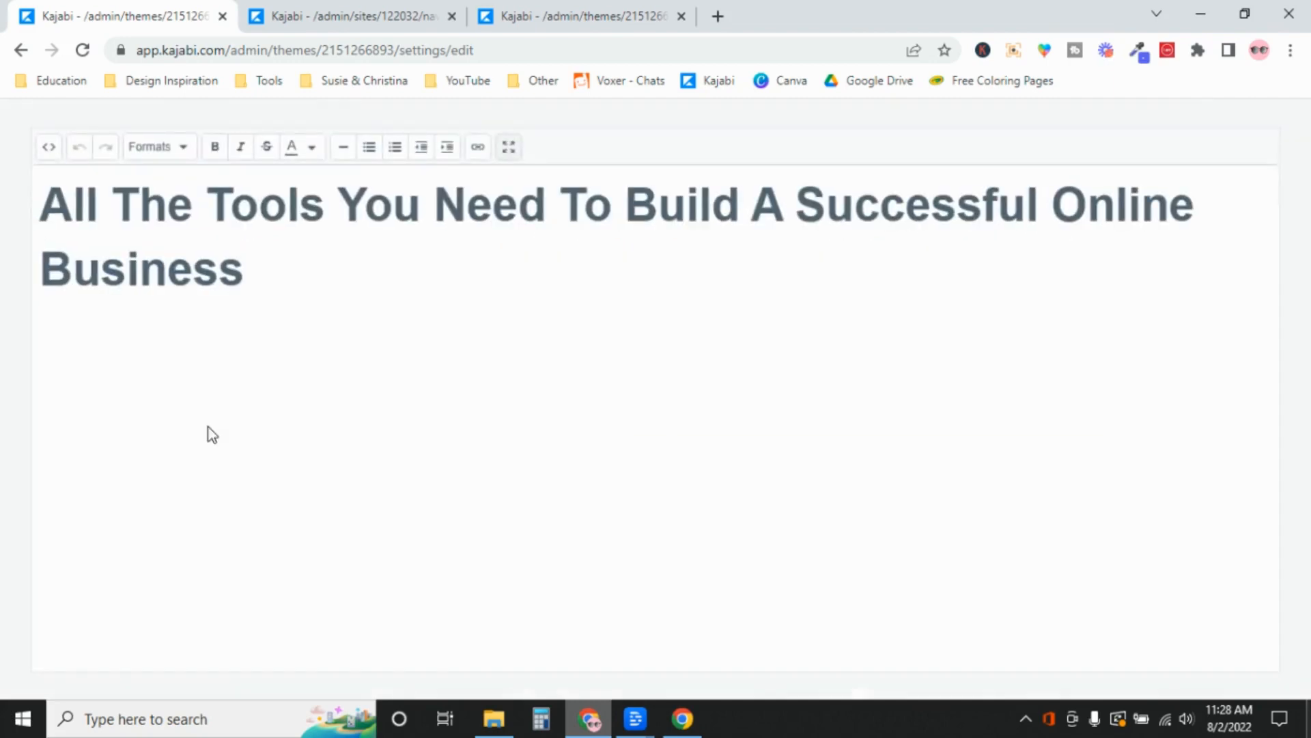
{"action": "left_click_drag", "start_coordinate": [290, 279], "coordinate": [4, 198]}
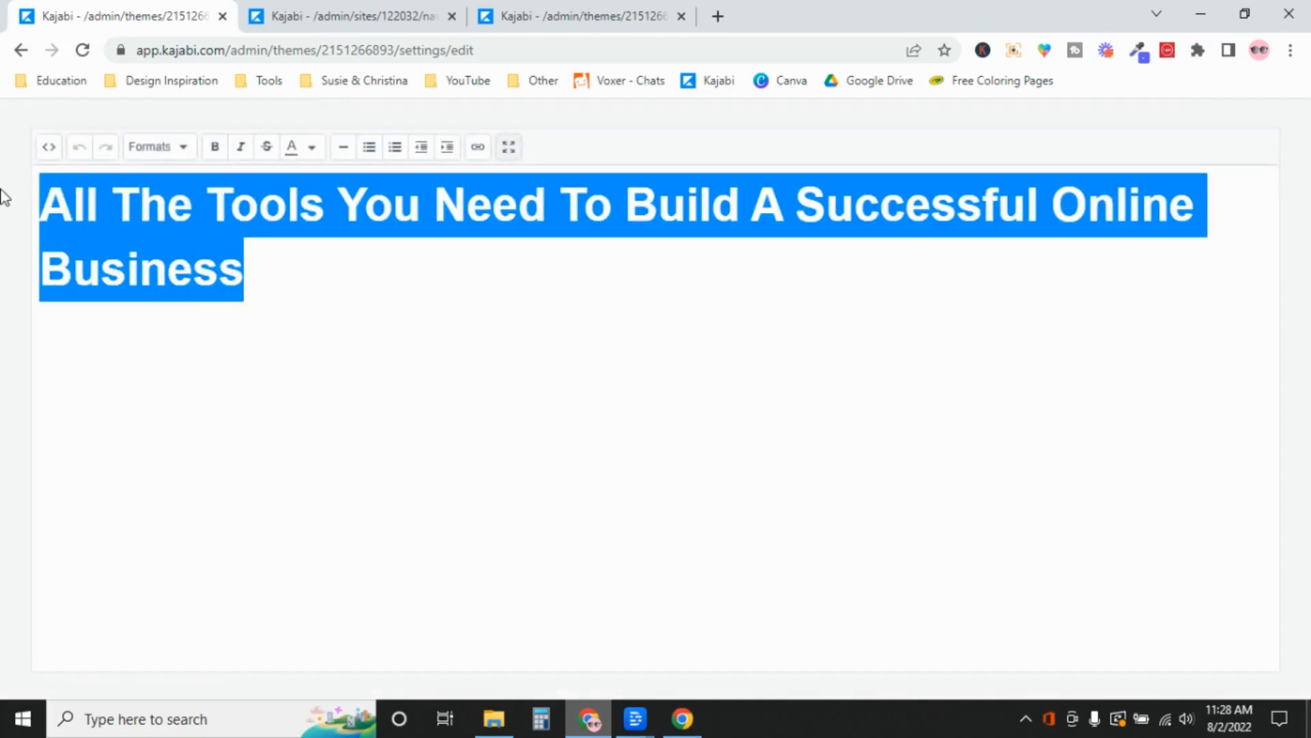
{"action": "type", "text": "Terms & "}
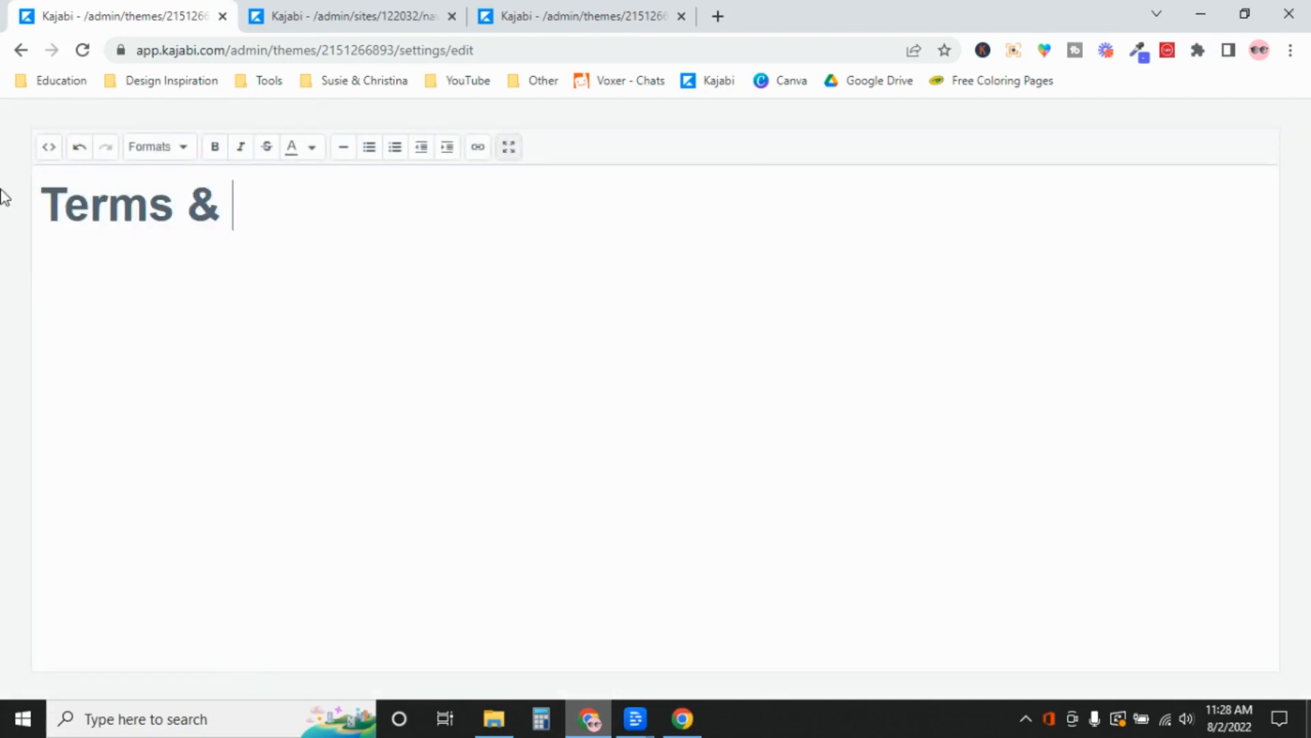
{"action": "type", "text": "Conditions"}
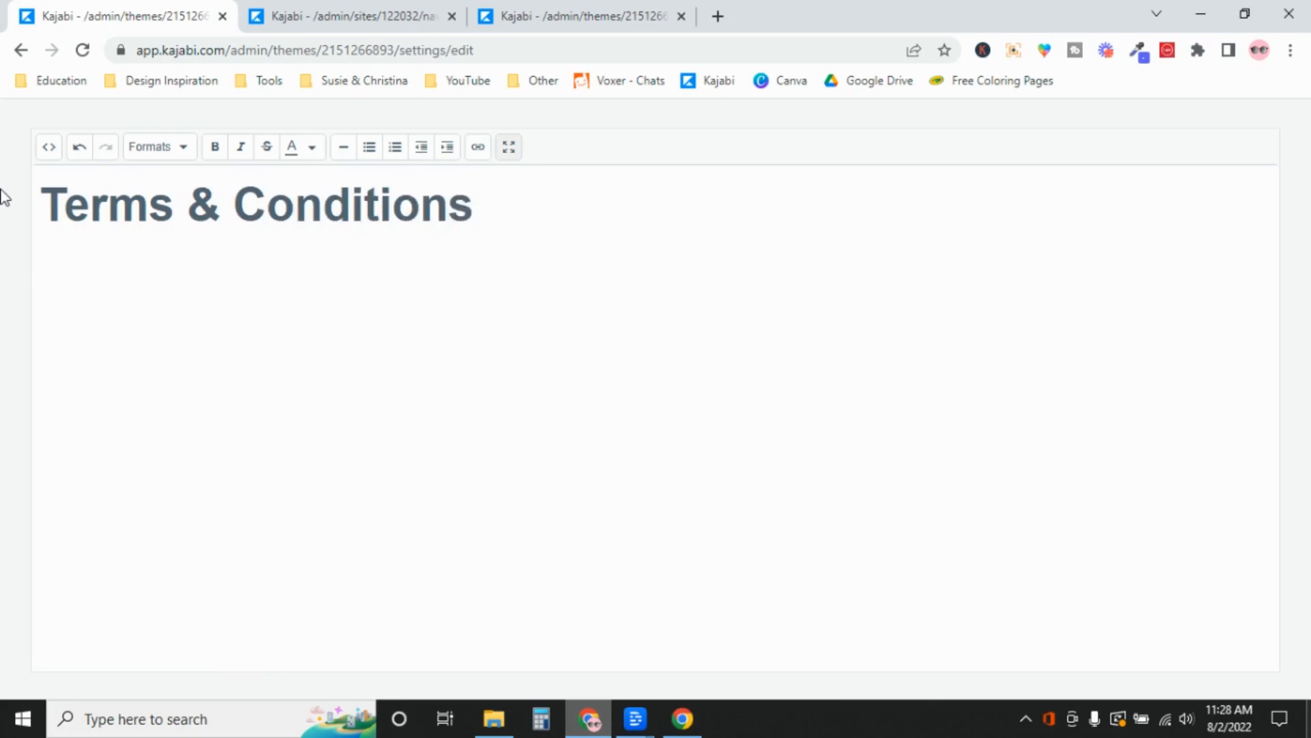
Add an 'INSERT TEXT HERE' line and the support e-mail address below, then select the e-mail line
{"action": "key", "text": "Return"}
{"action": "type", "text": "INSERT TEXT HERE"}
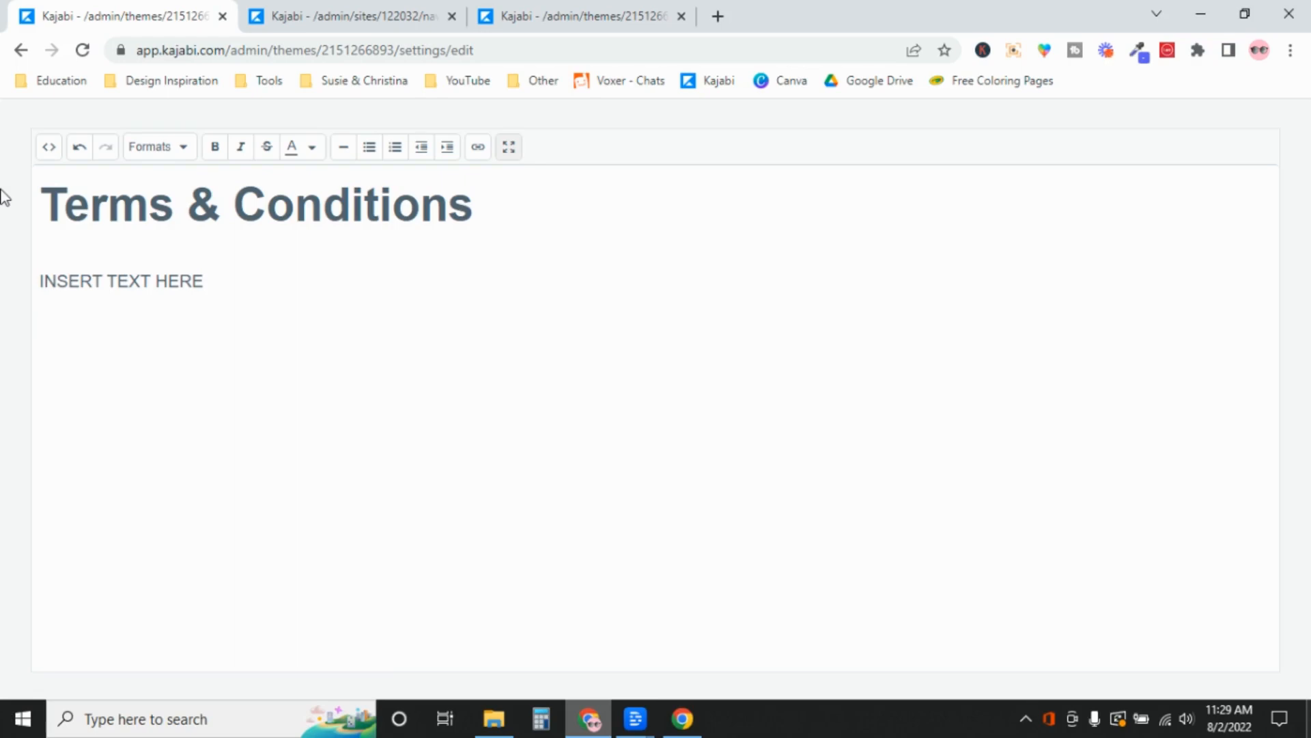
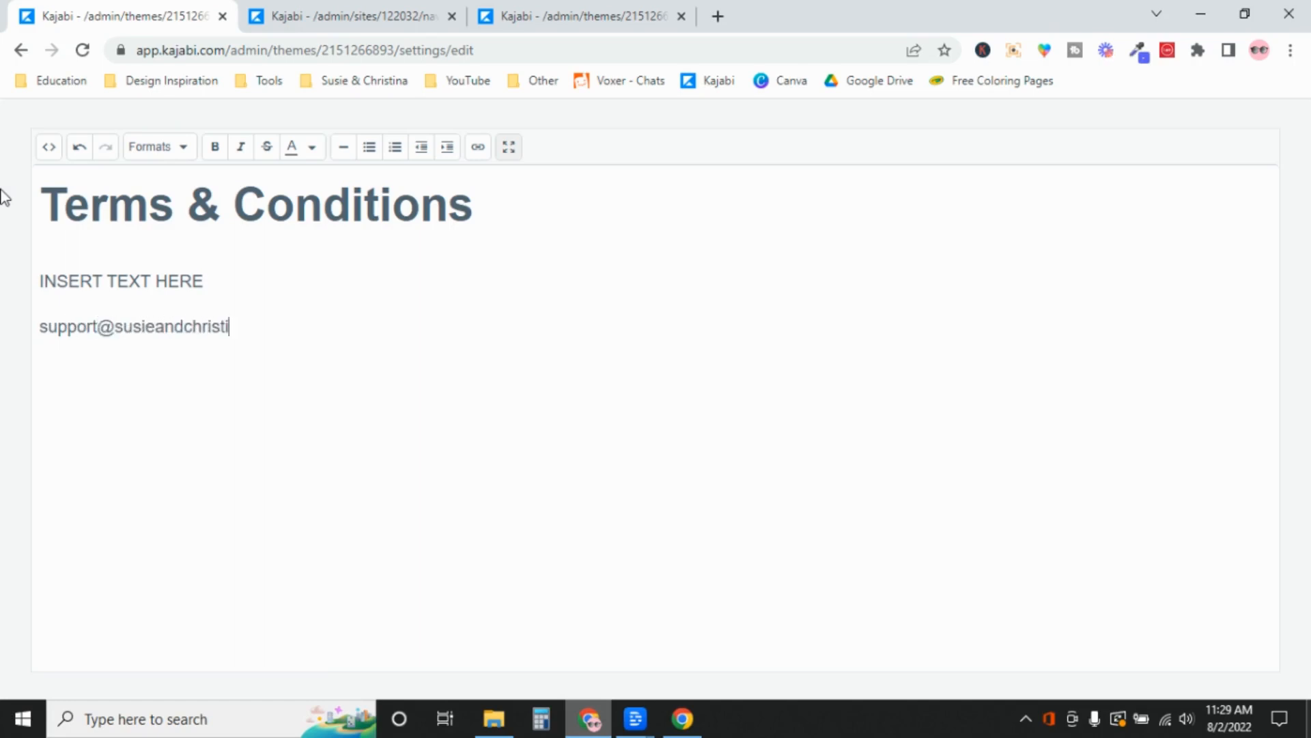
{"action": "left_click_drag", "start_coordinate": [307, 327], "coordinate": [39, 328]}
{"action": "key", "text": "ctrl+c"}
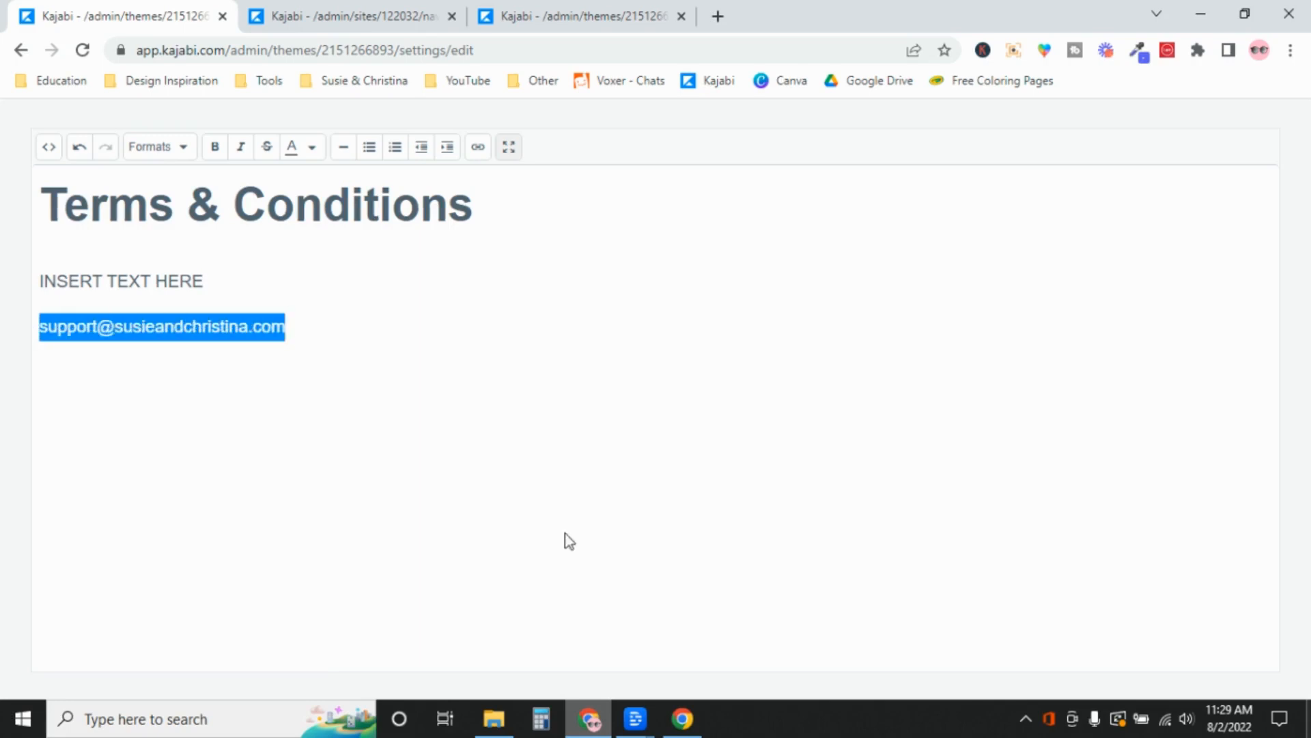
Link the selected e-mail as a mailto: address that opens in a new window
{"action": "left_click", "coordinate": [478, 148]}
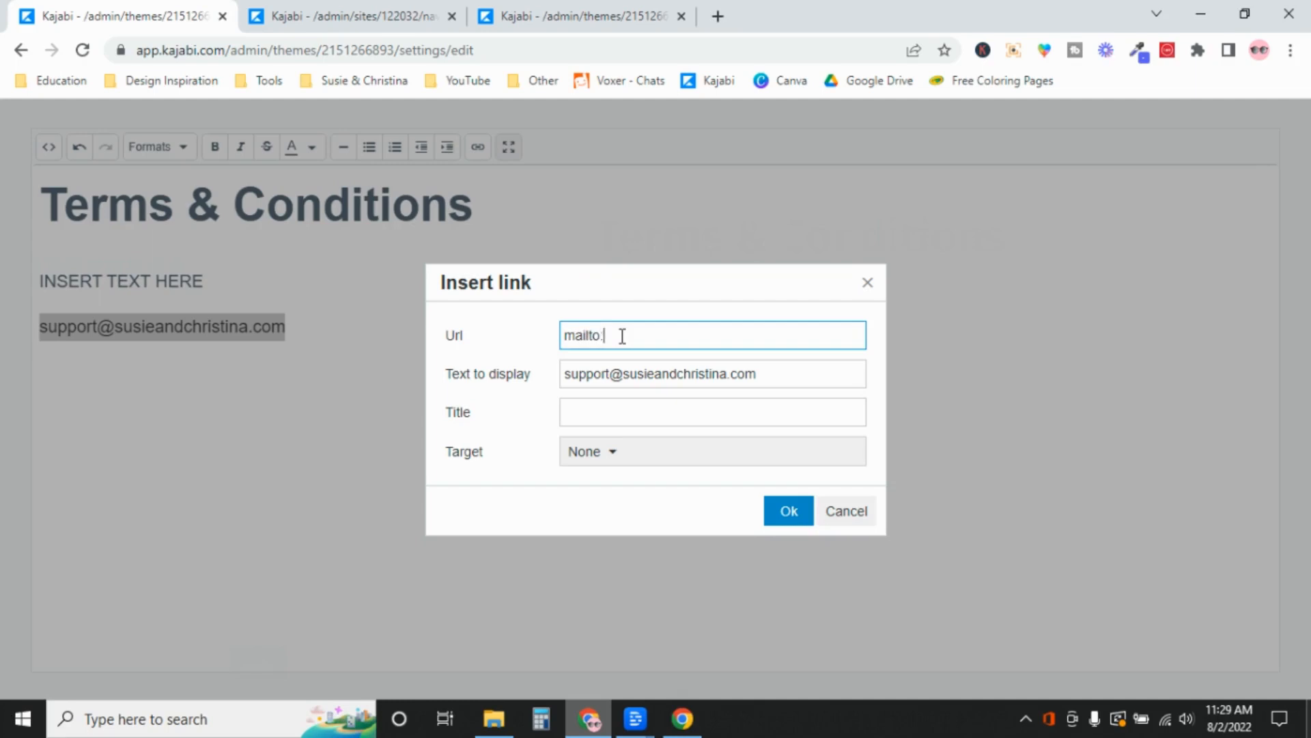
{"action": "key", "text": "ctrl+v"}
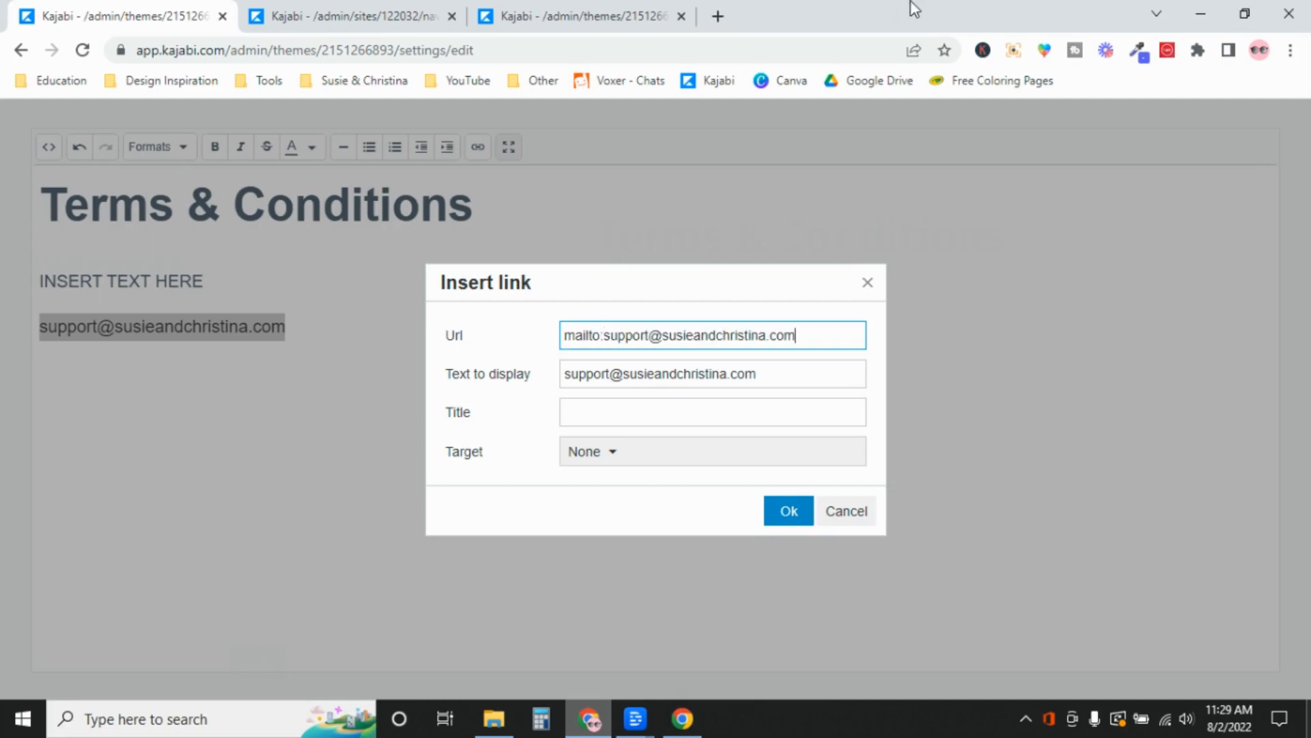
{"action": "left_click", "coordinate": [647, 457]}
{"action": "left_click", "coordinate": [638, 525]}
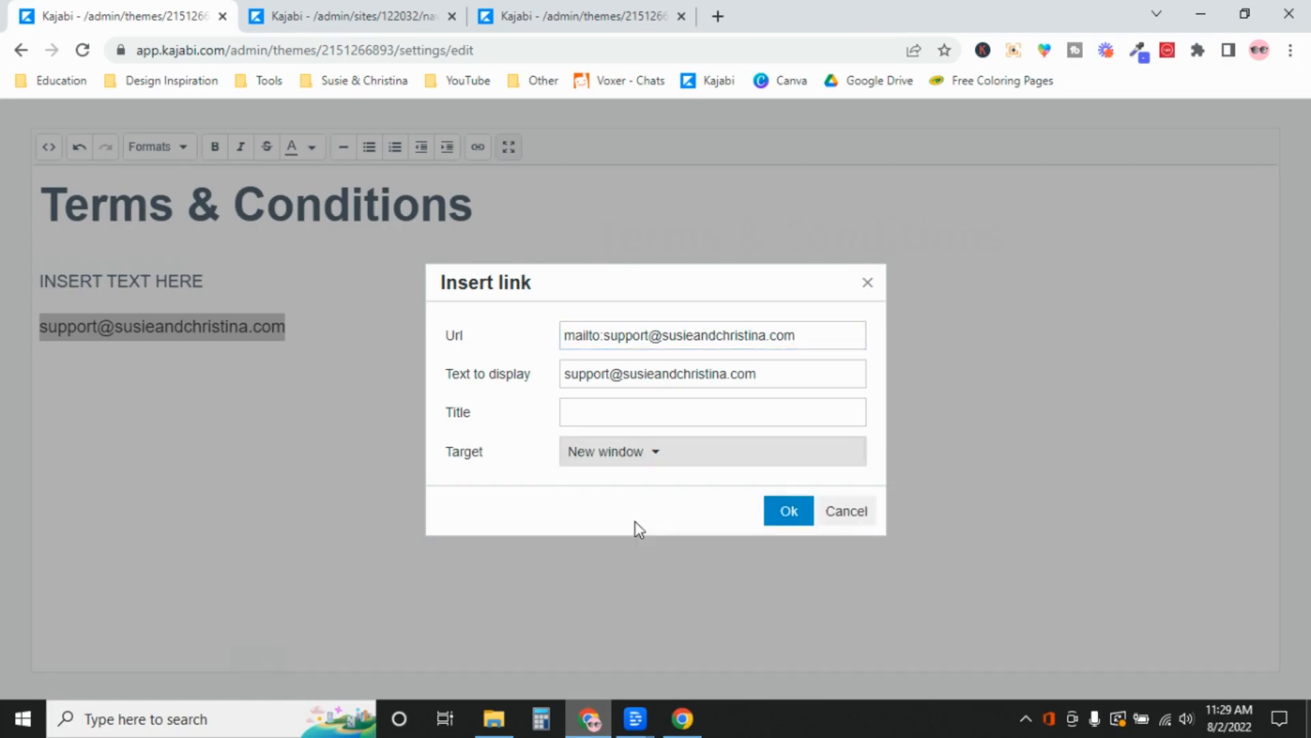
{"action": "left_click", "coordinate": [798, 511]}
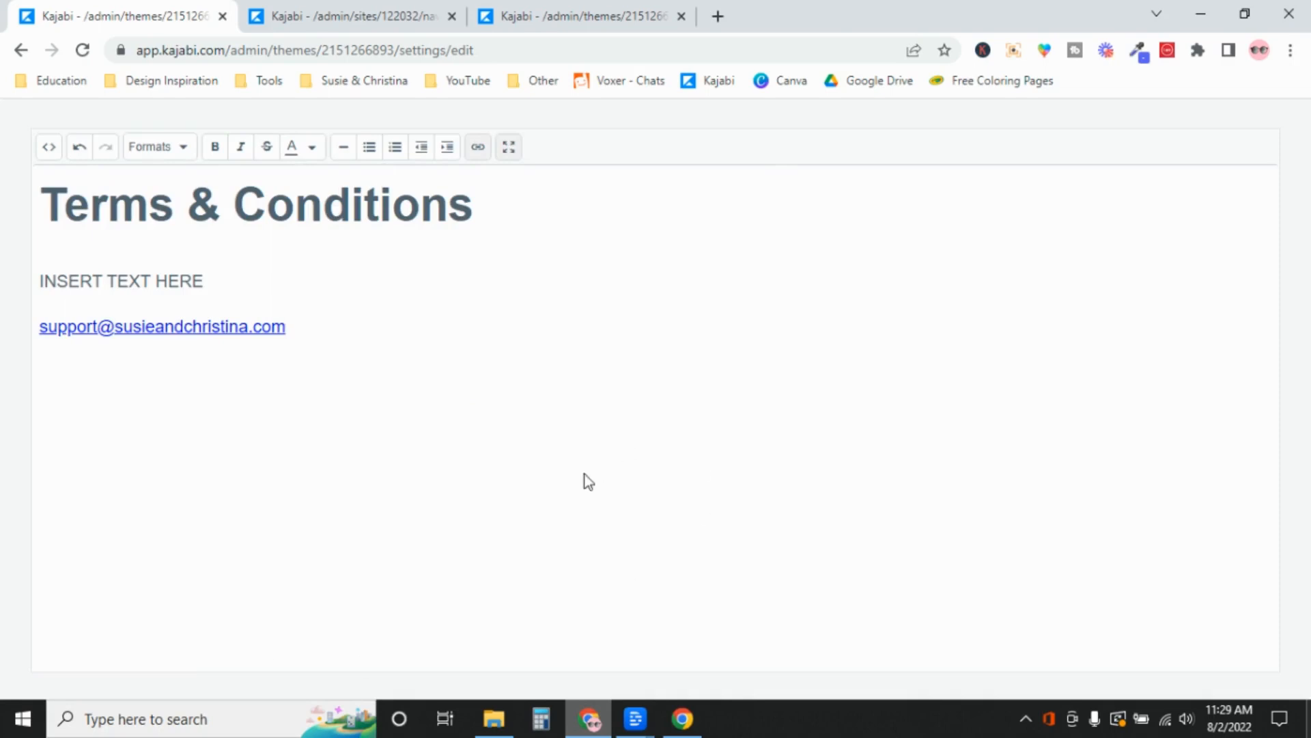
Save the Terms & Conditions hero text, recheck its support e-mail link, save again and return to sections
{"action": "left_click", "coordinate": [509, 150]}
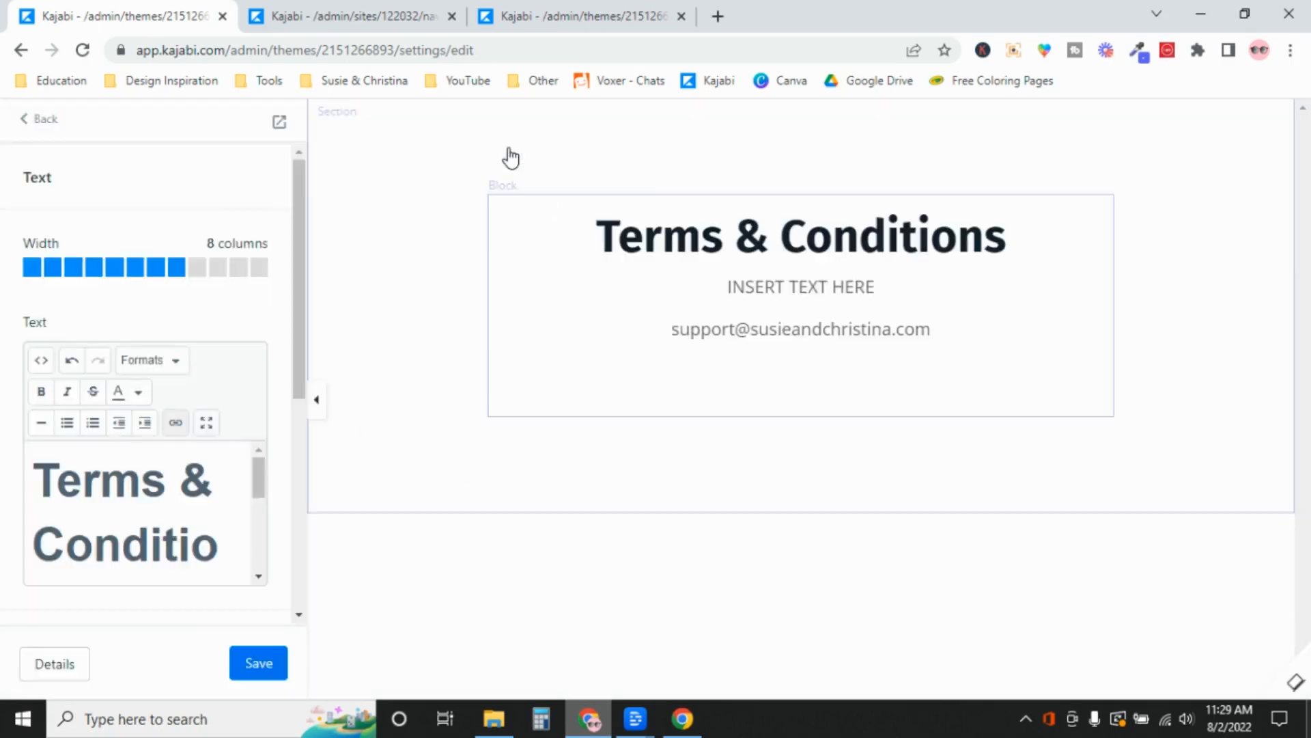
{"action": "left_click", "coordinate": [271, 669]}
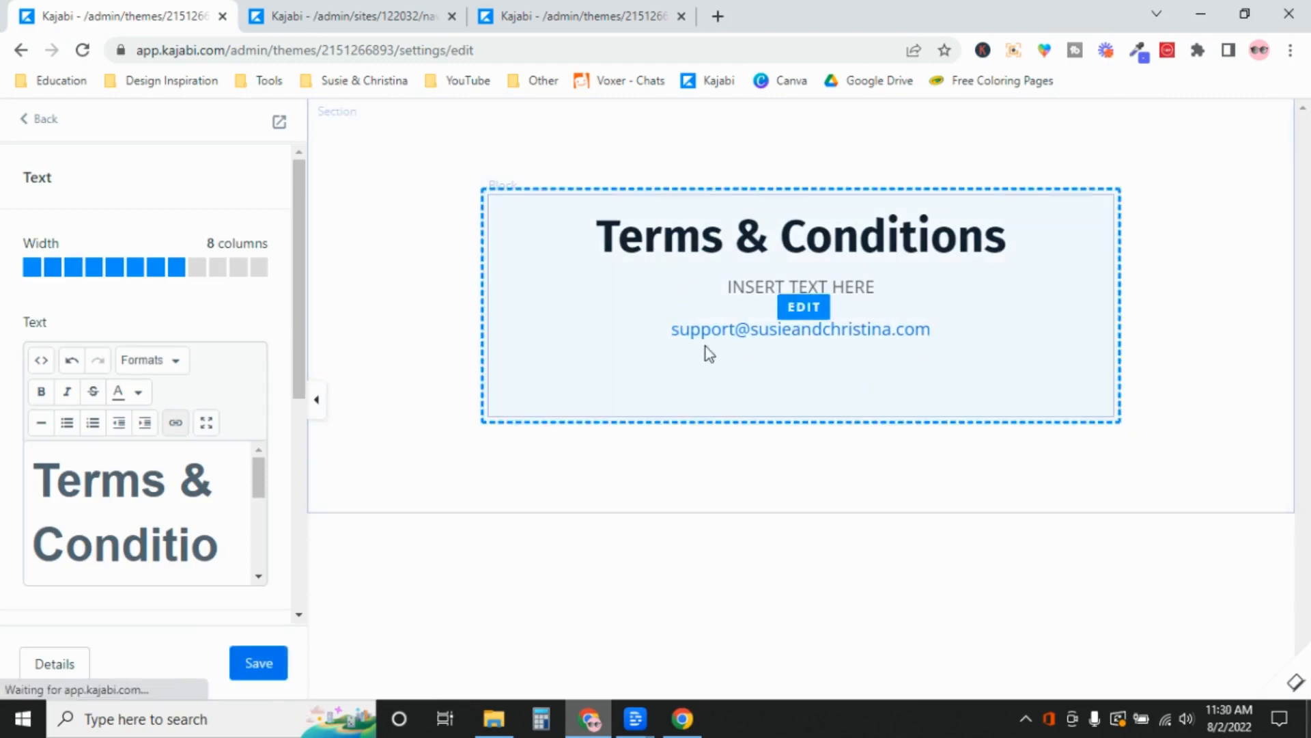
{"action": "left_click", "coordinate": [206, 424]}
{"action": "left_click_drag", "start_coordinate": [308, 330], "coordinate": [32, 339]}
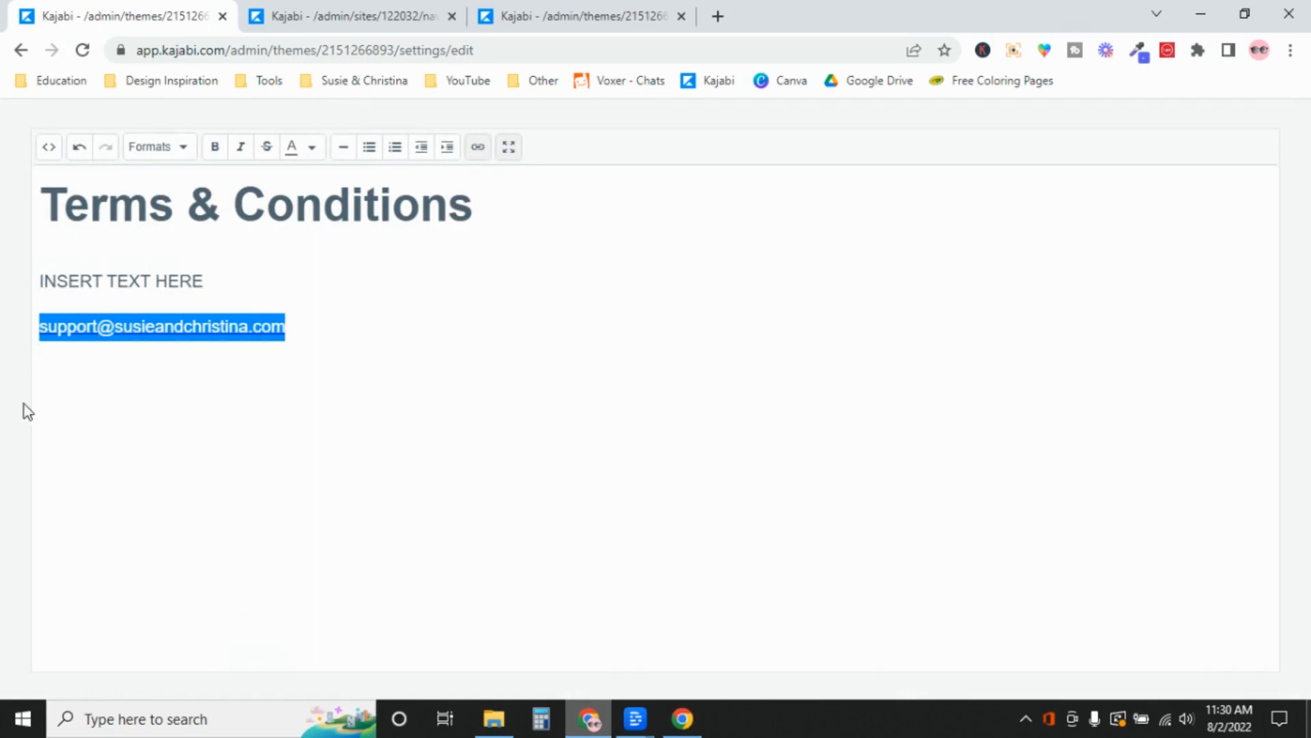
{"action": "left_click", "coordinate": [314, 408]}
{"action": "left_click", "coordinate": [509, 151]}
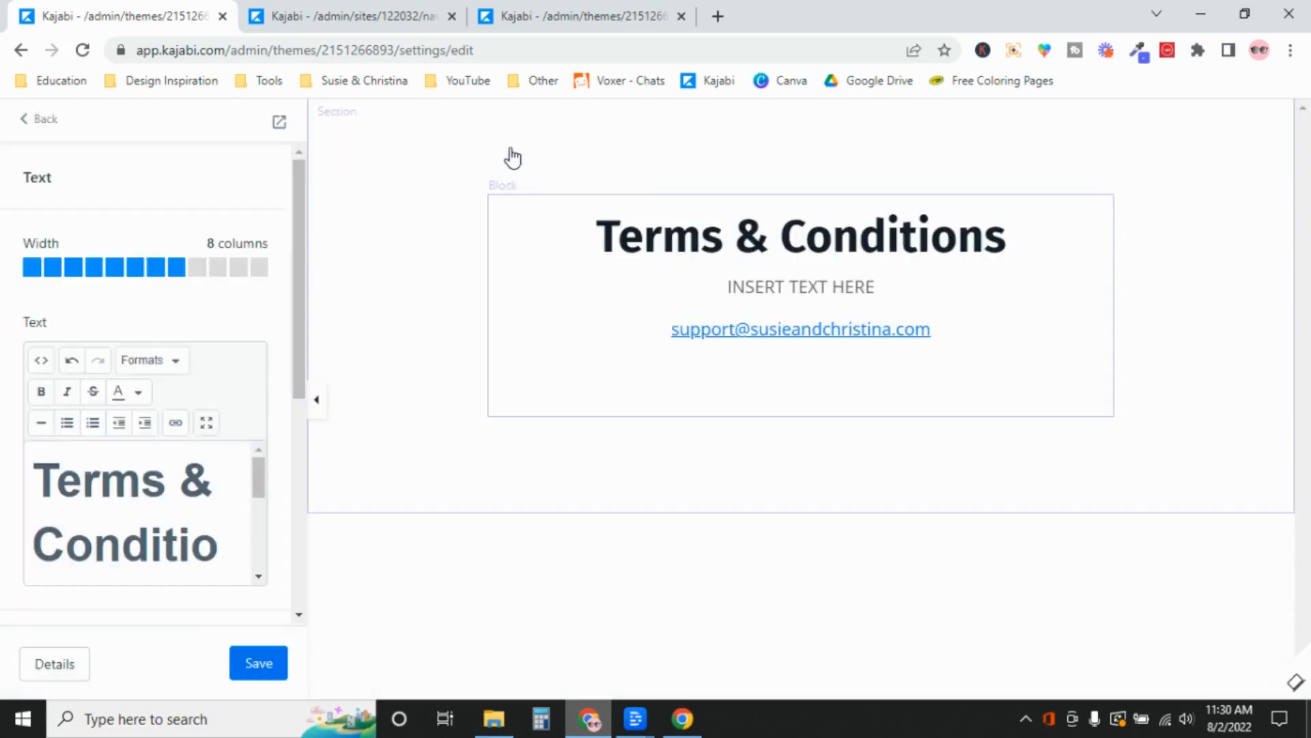
{"action": "left_click", "coordinate": [275, 665]}
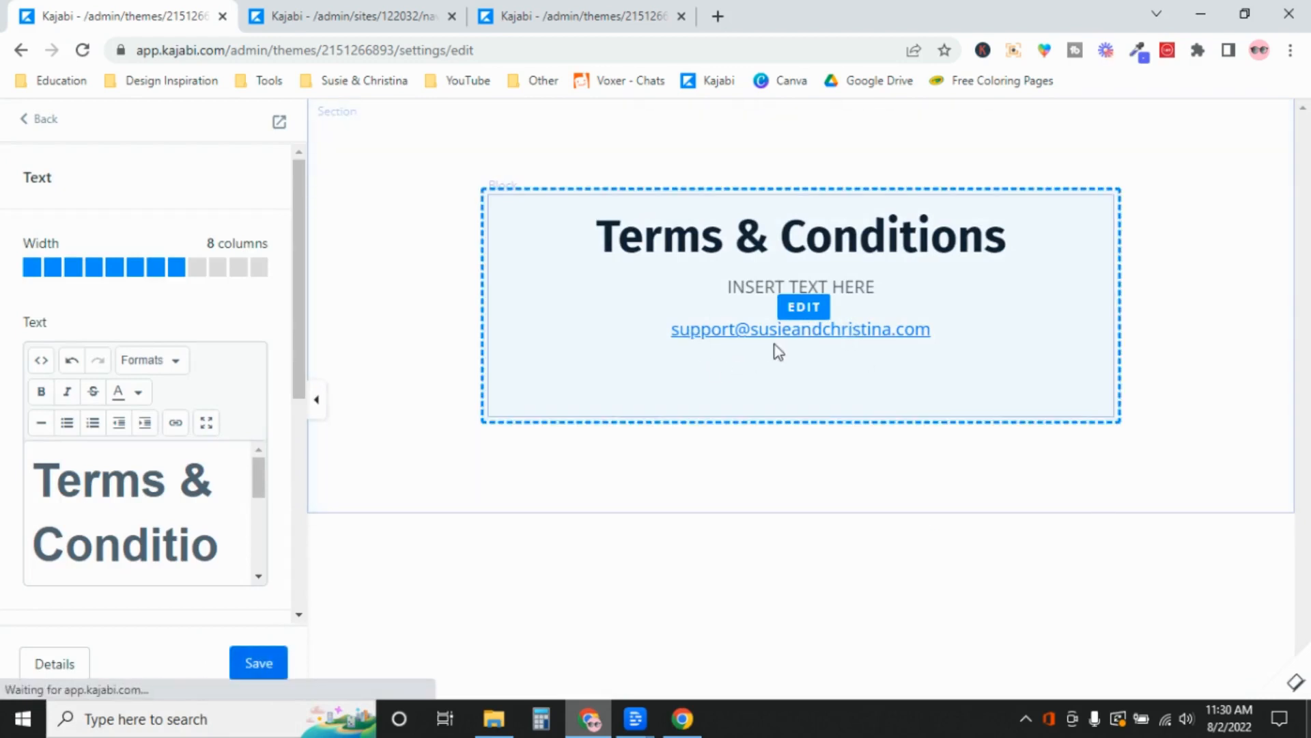
{"action": "left_click", "coordinate": [43, 120]}
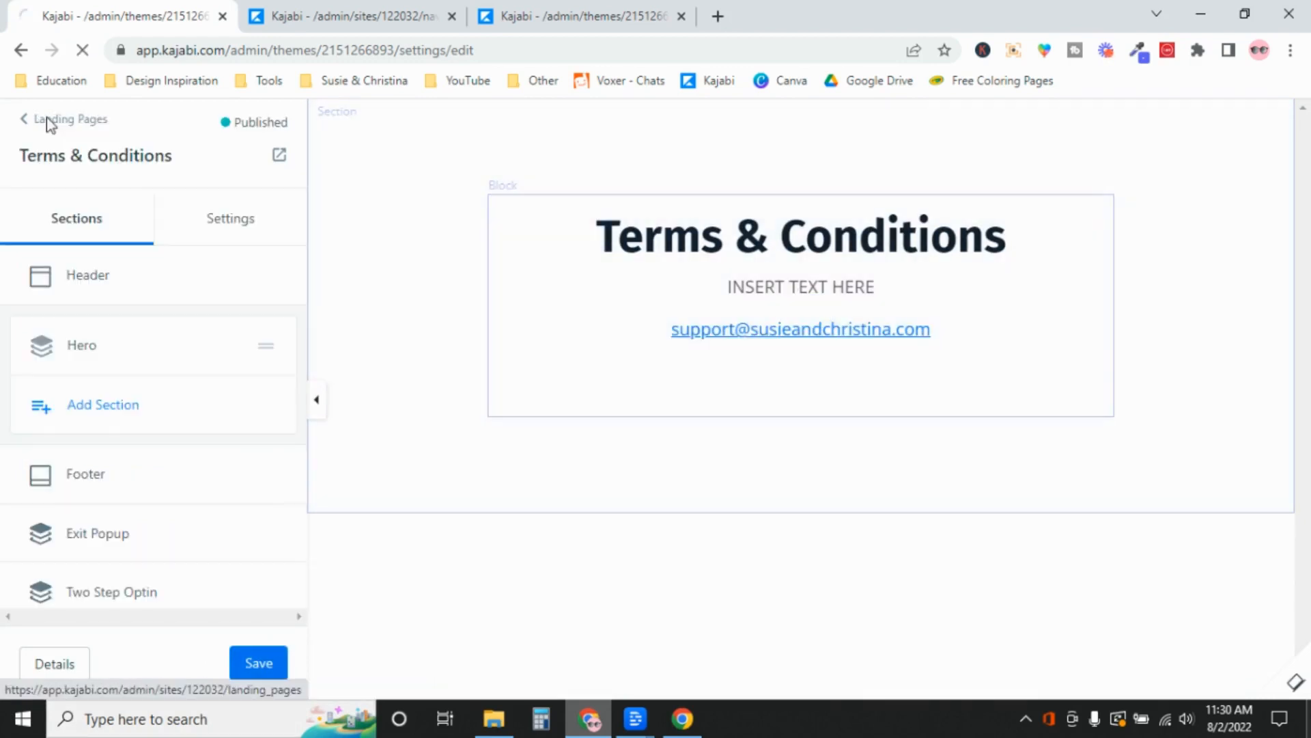
Return to the landing pages list and scroll through it to find the published Privacy Policy page
{"action": "left_click", "coordinate": [41, 123]}
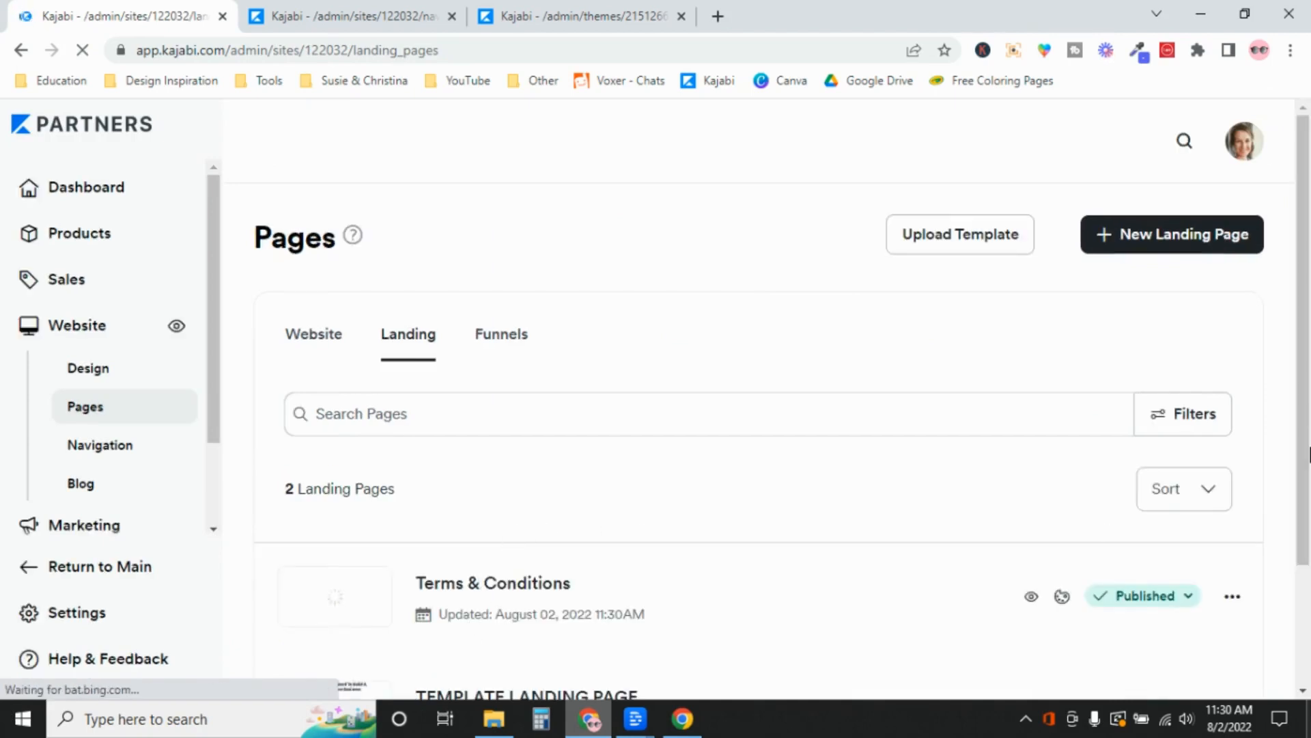
{"action": "scroll", "coordinate": [1223, 523], "scroll_direction": "down", "scroll_amount": 2}
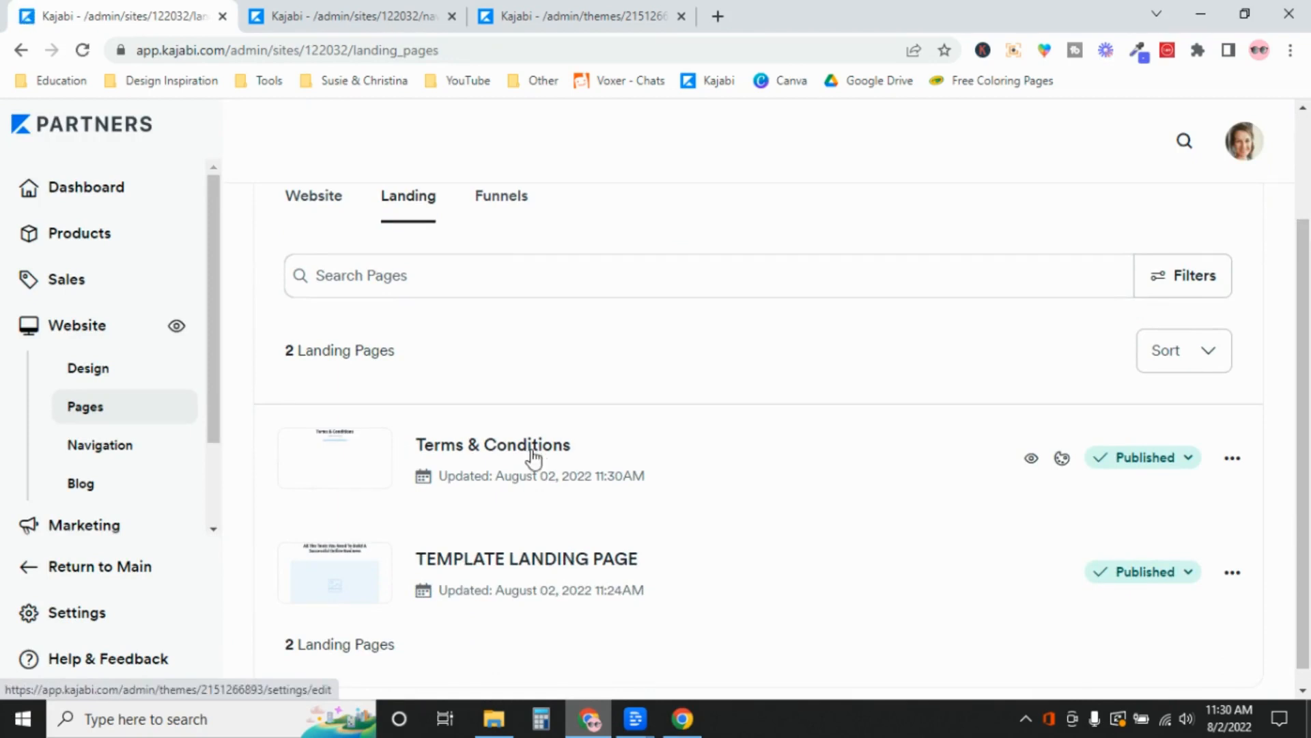
{"action": "scroll", "coordinate": [1308, 305], "scroll_direction": "up", "scroll_amount": 2}
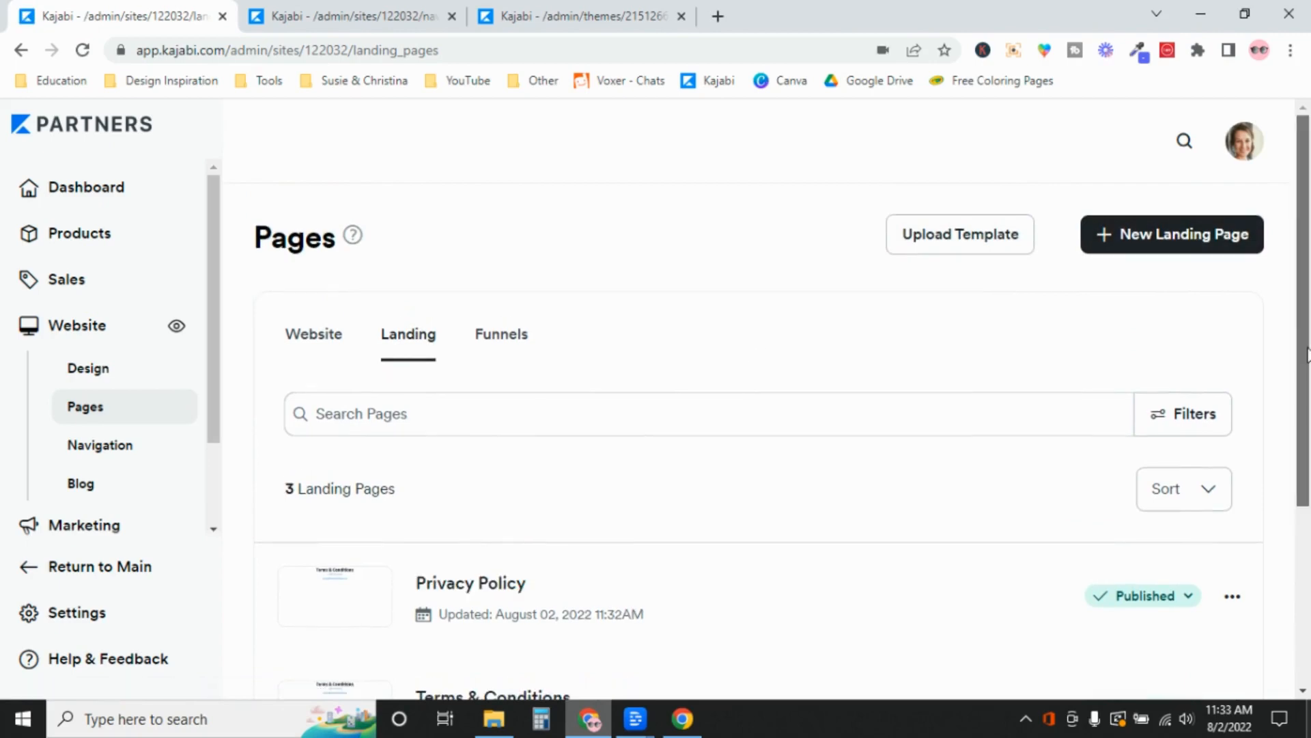
{"action": "scroll", "coordinate": [1306, 463], "scroll_direction": "down", "scroll_amount": 2}
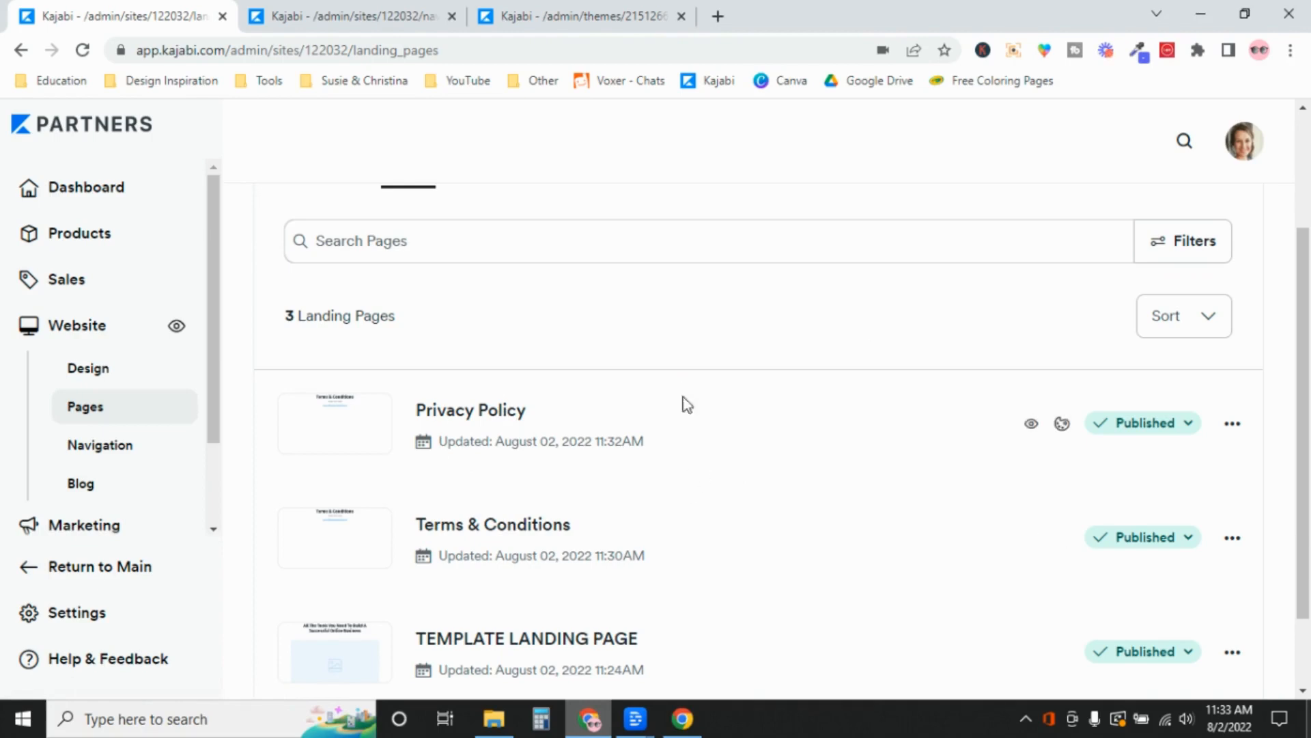
Open the Website Navigation menus and scroll to the empty Footer menu, checking the Dashboard item
{"action": "left_click", "coordinate": [327, 15]}
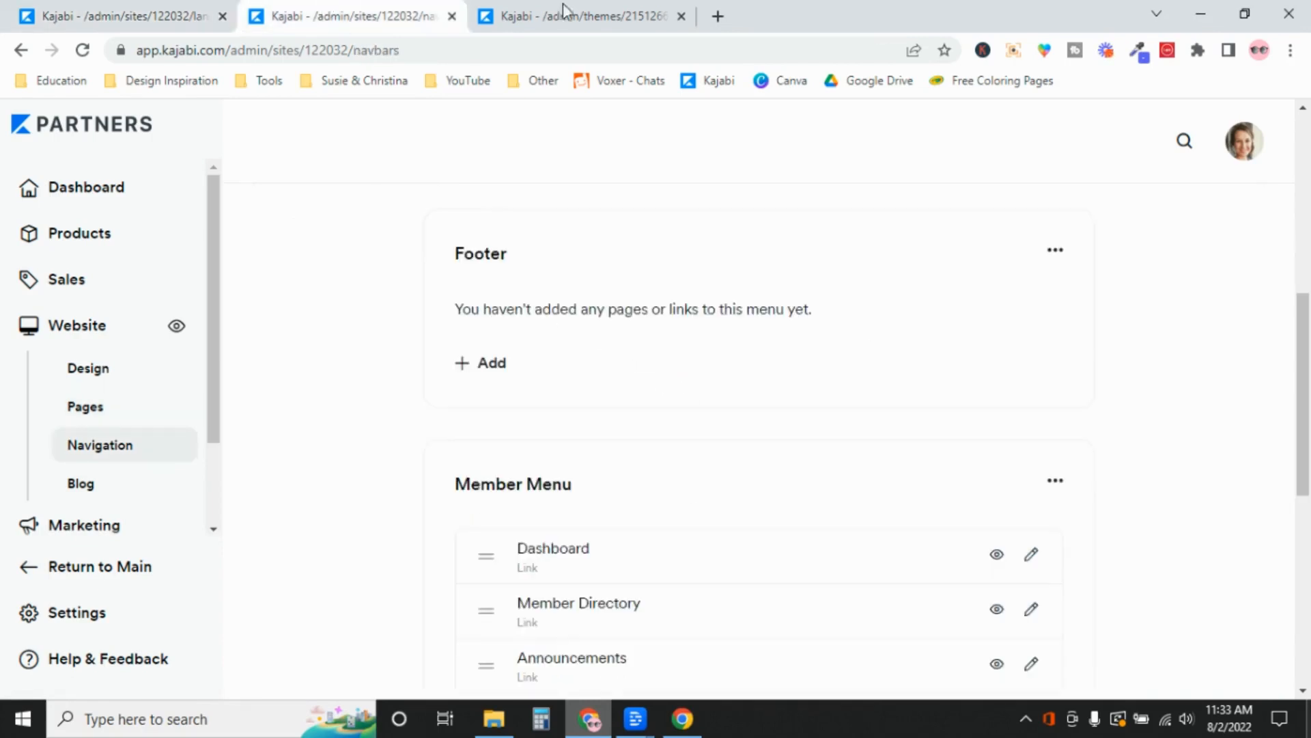
{"action": "left_click_drag", "start_coordinate": [1309, 398], "coordinate": [1308, 164]}
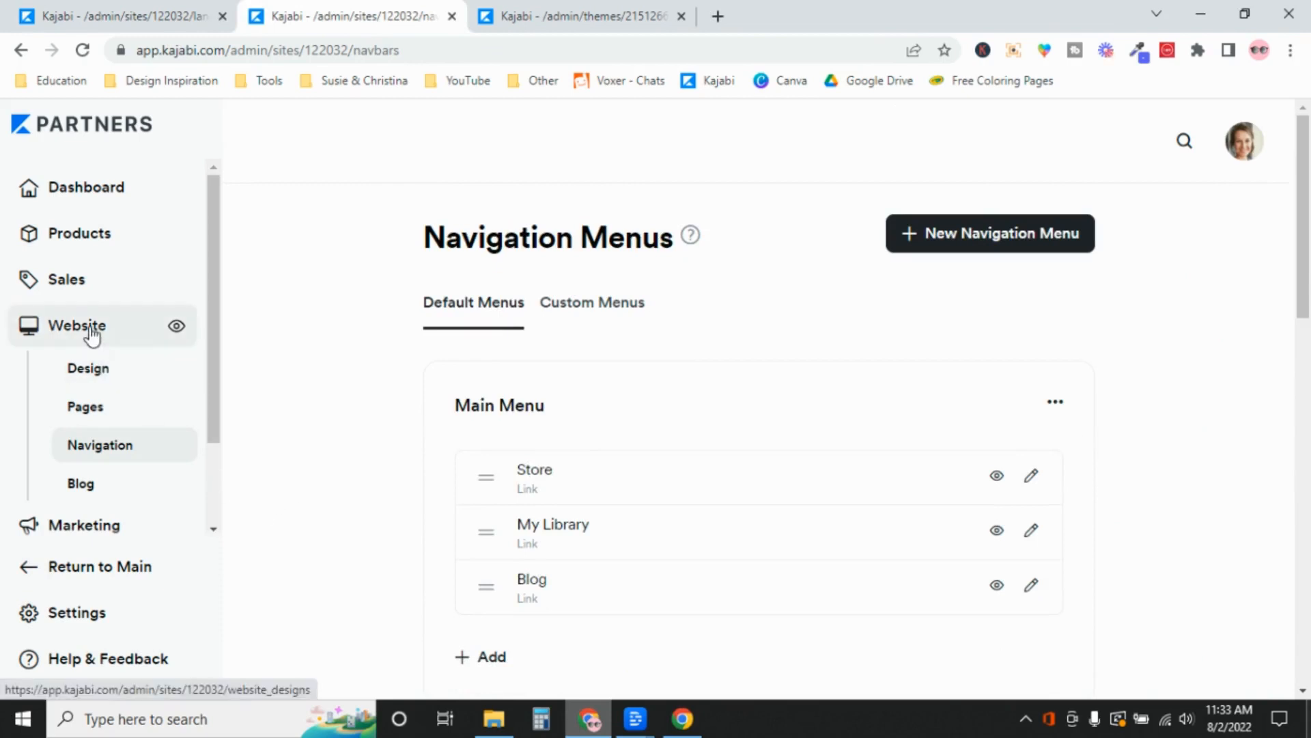
{"action": "left_click", "coordinate": [86, 448]}
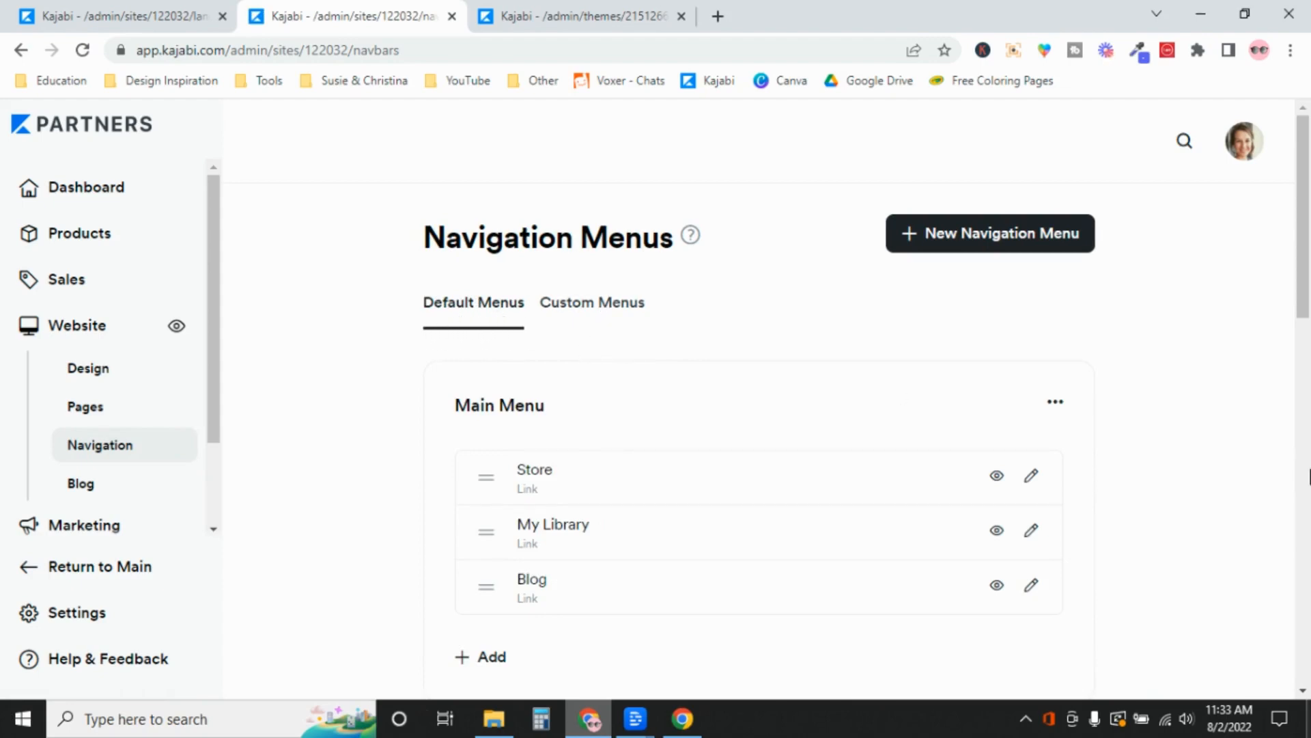
{"action": "left_click_drag", "start_coordinate": [1302, 295], "coordinate": [1308, 459]}
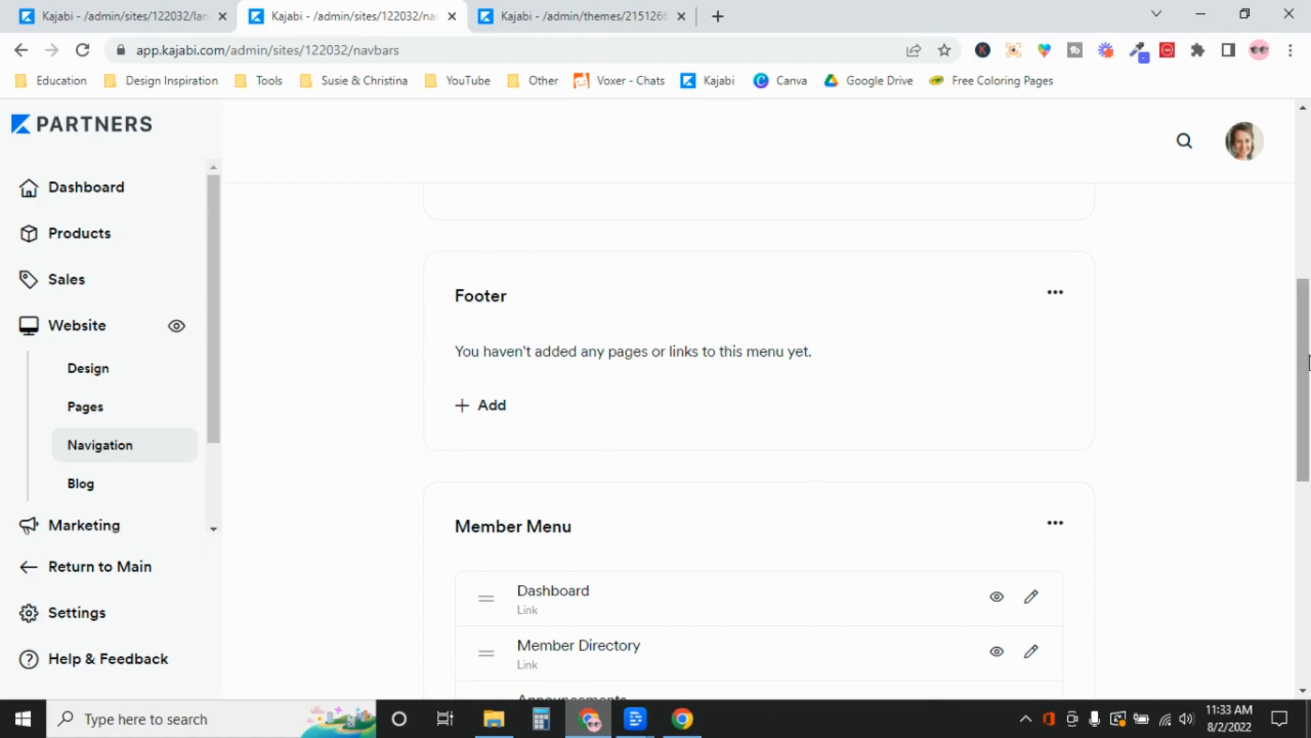
{"action": "left_click_drag", "start_coordinate": [1305, 358], "coordinate": [1309, 378]}
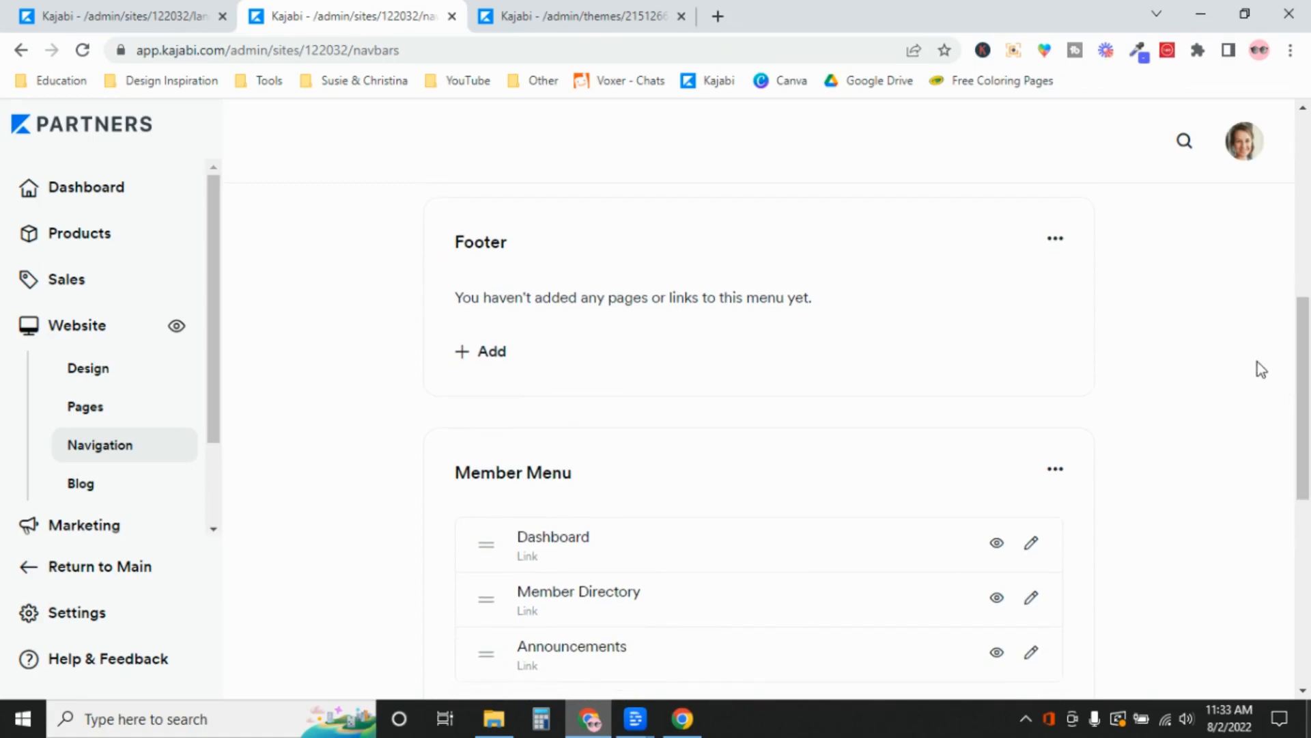
{"action": "left_click", "coordinate": [1034, 544]}
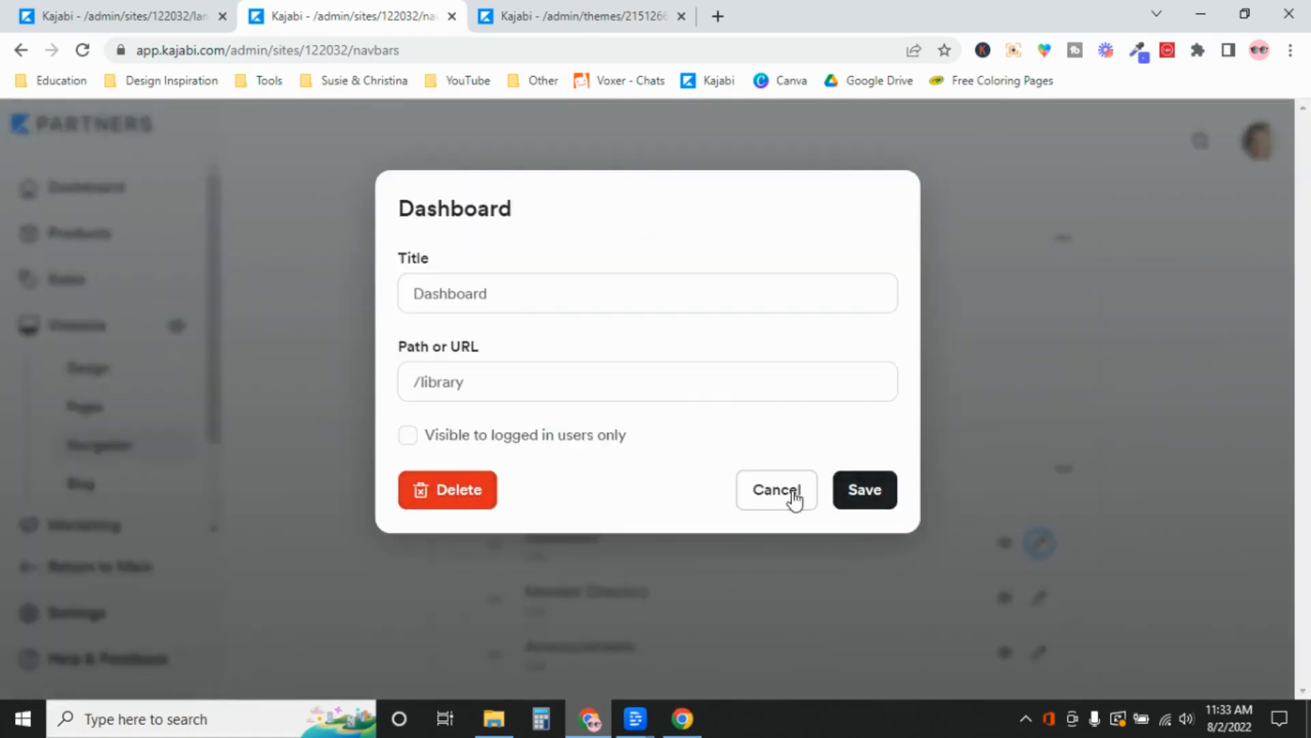
{"action": "left_click", "coordinate": [794, 499]}
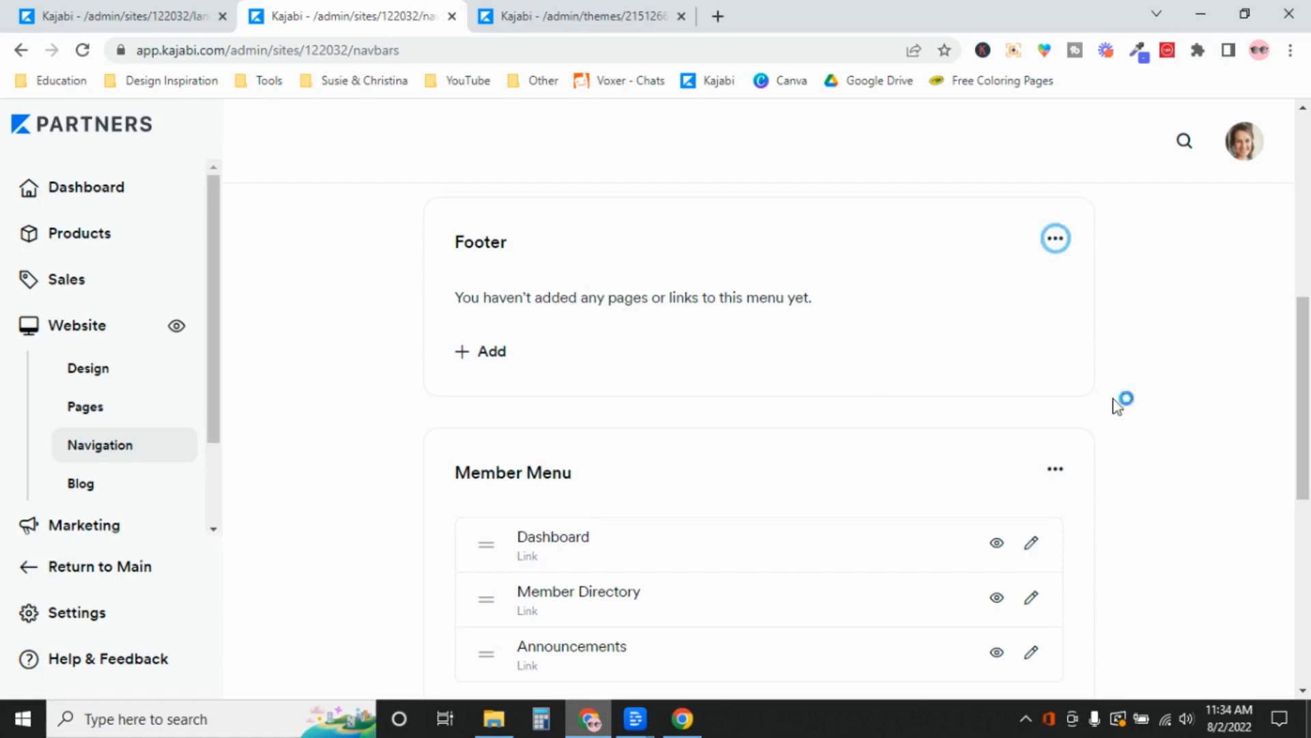
Rename the Footer menu to 'Footer: Legal Page Links' and save the new title
{"action": "left_click", "coordinate": [1057, 242]}
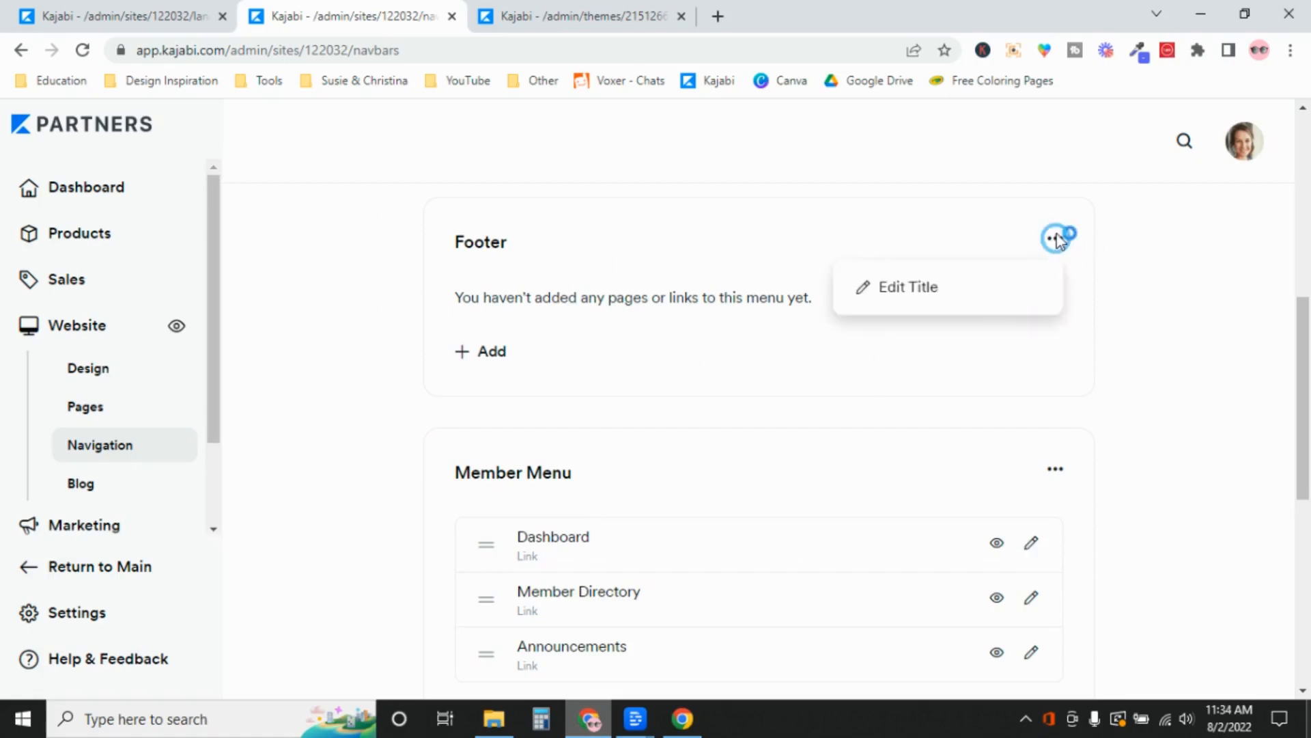
{"action": "left_click", "coordinate": [975, 287]}
{"action": "left_click", "coordinate": [513, 298]}
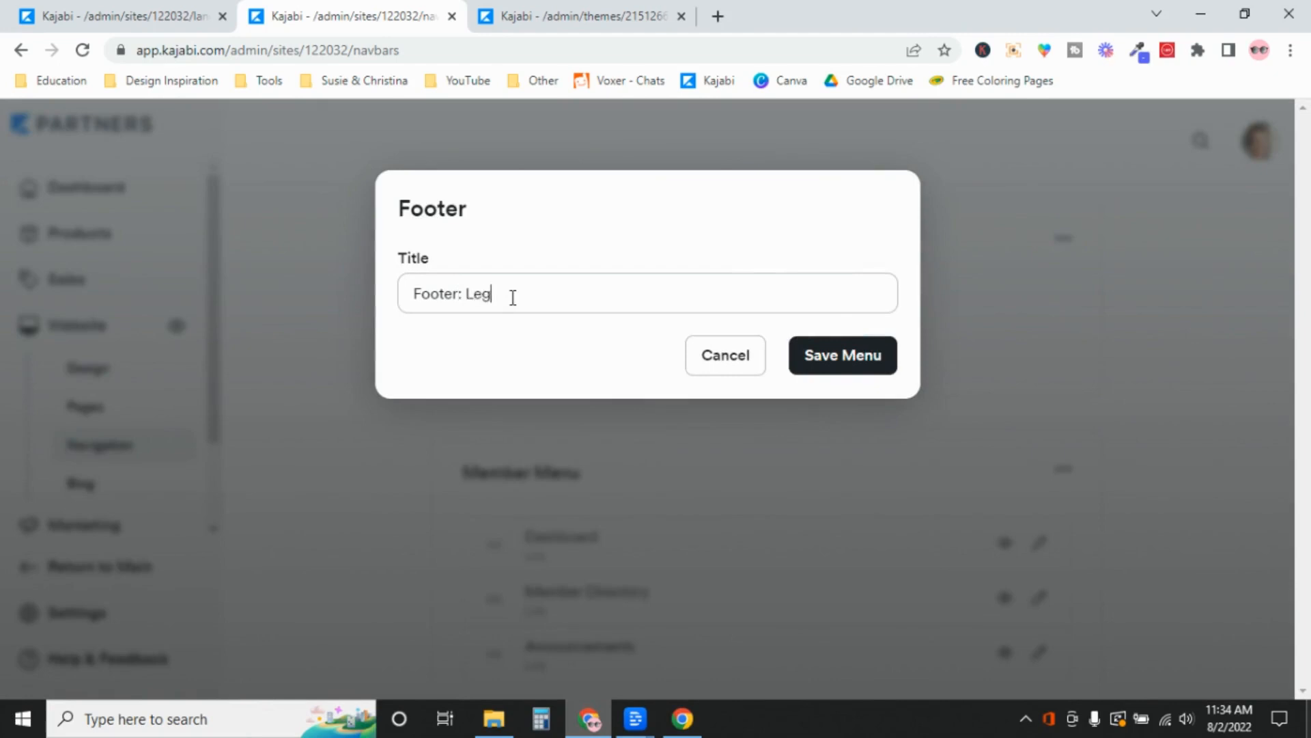
{"action": "type", "text": ": Legal Page Links"}
{"action": "left_click", "coordinate": [842, 359]}
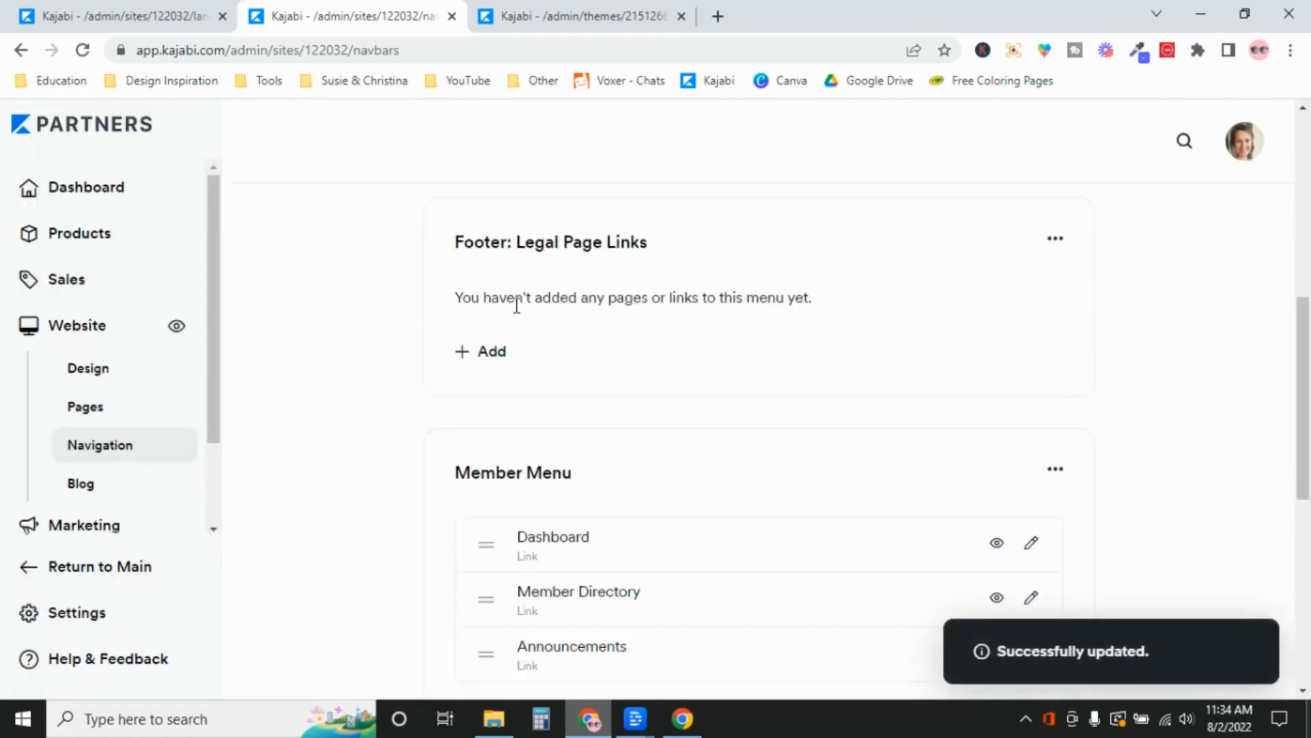
{"action": "left_click", "coordinate": [492, 354]}
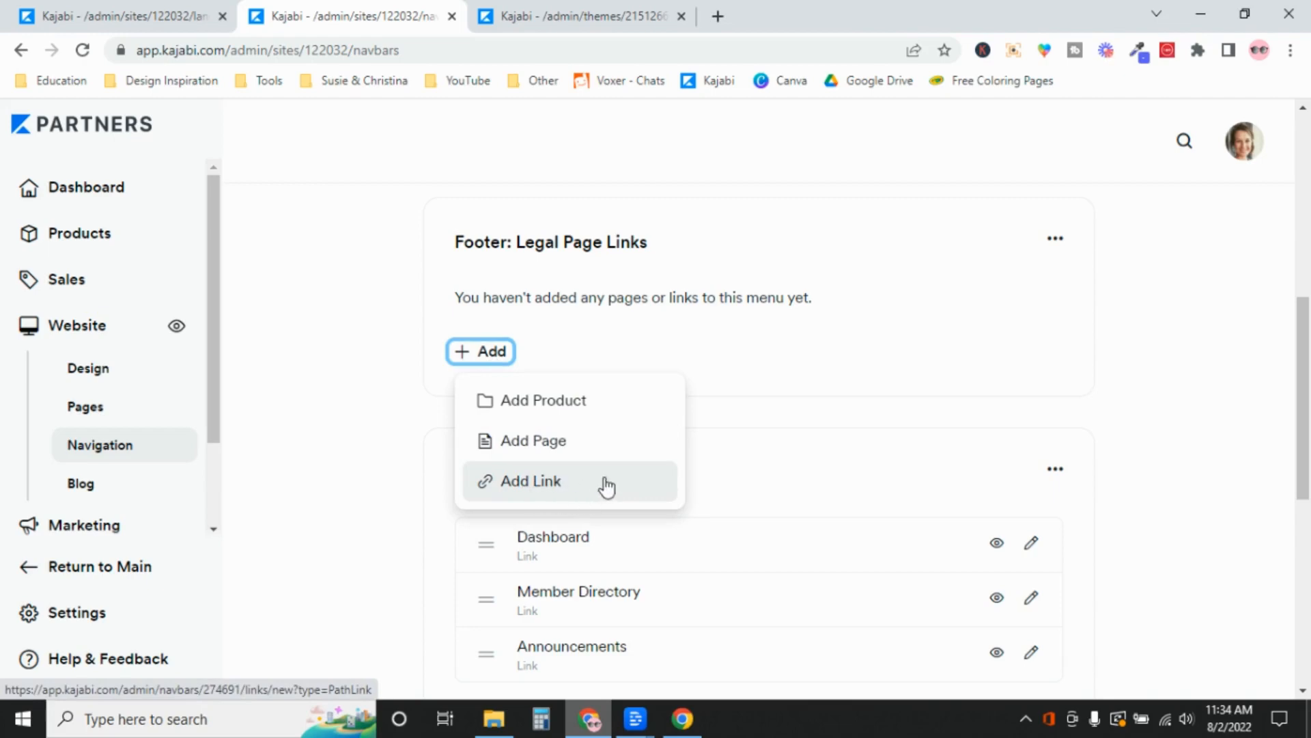
Search 'term' and add the Terms & Conditions page as the menu's first link
{"action": "left_click", "coordinate": [561, 442]}
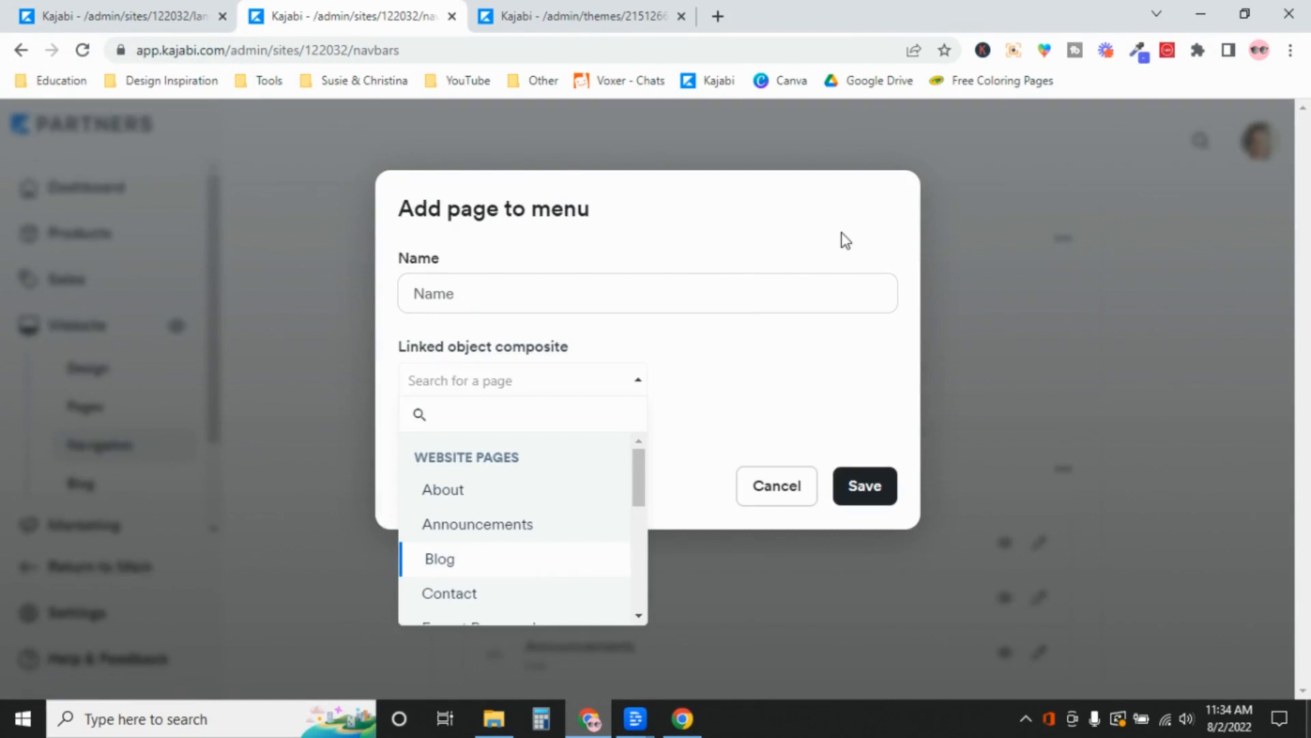
{"action": "type", "text": "term"}
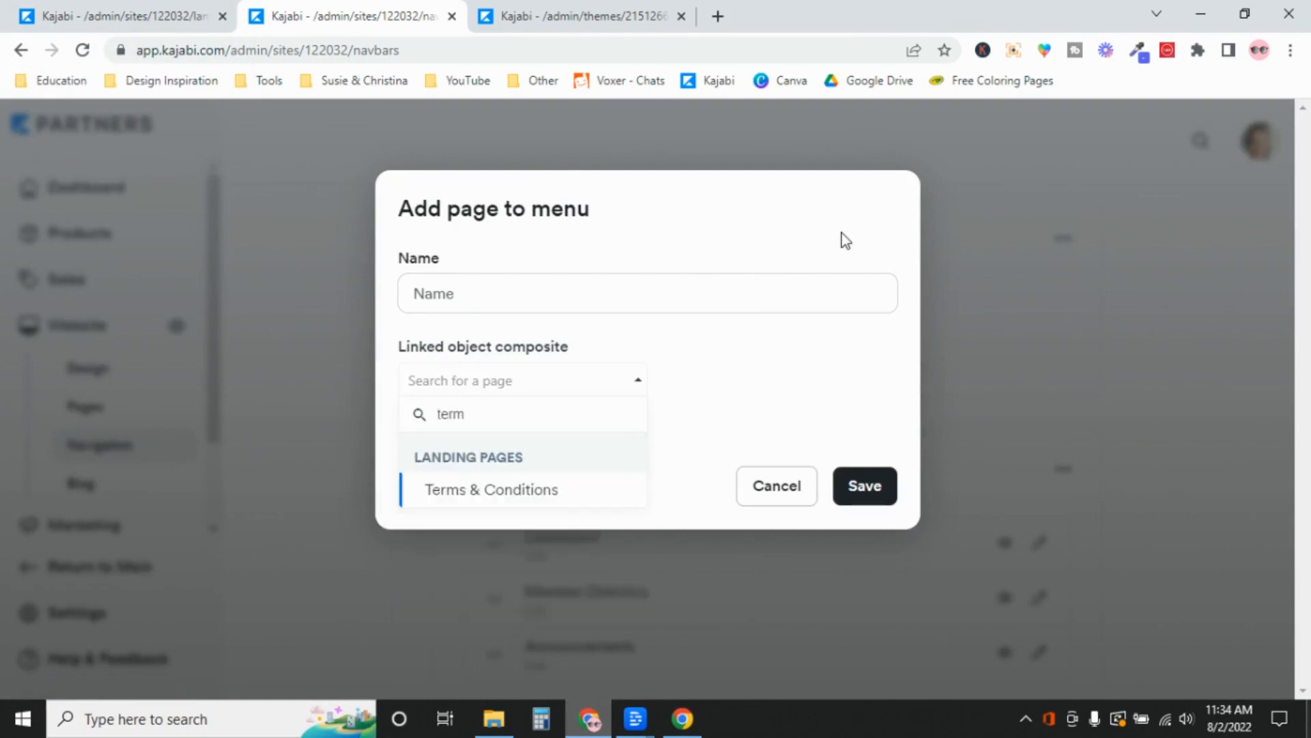
{"action": "left_click", "coordinate": [526, 494]}
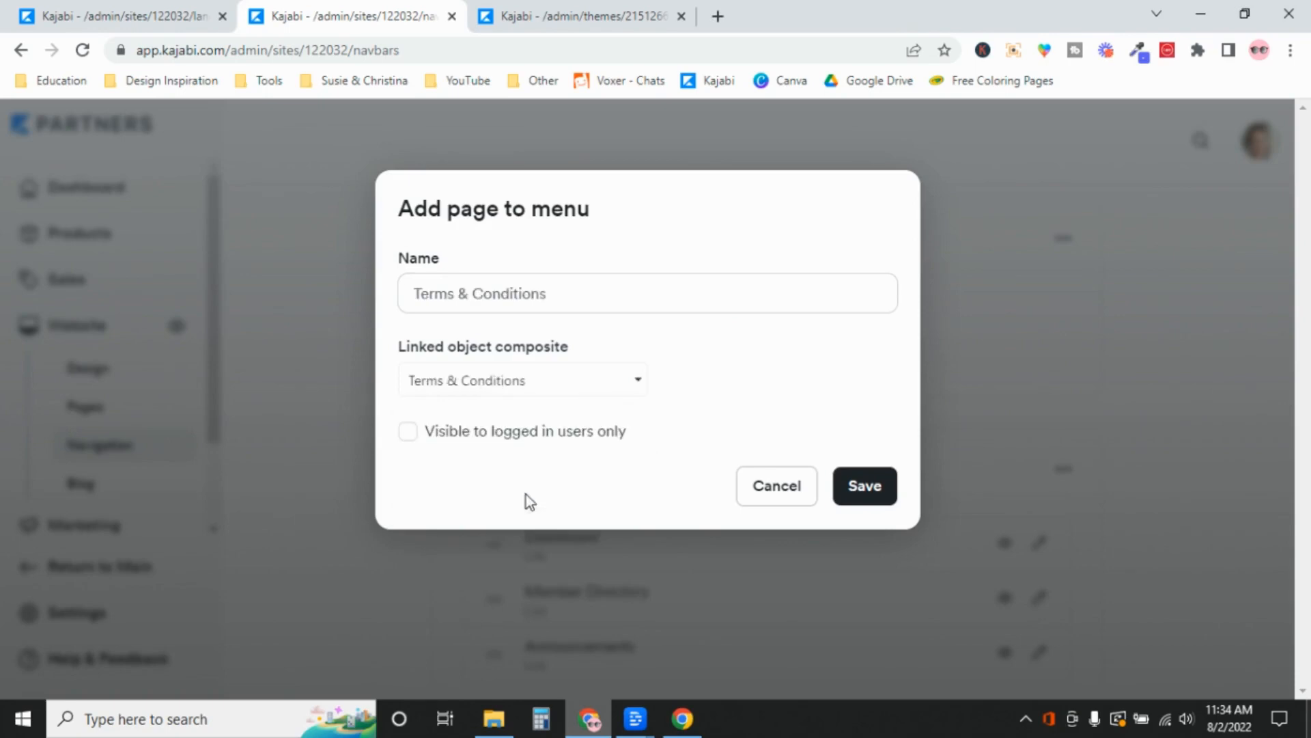
{"action": "left_click", "coordinate": [886, 490]}
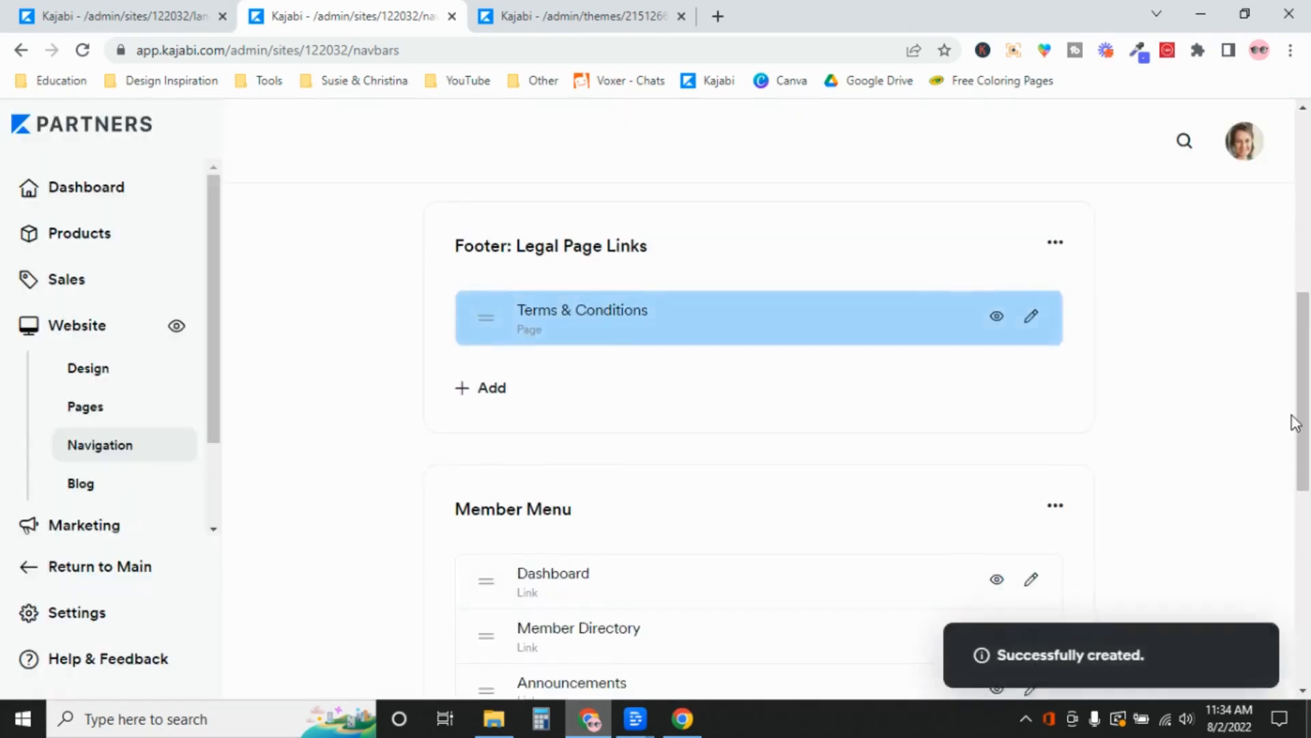
{"action": "scroll", "coordinate": [1293, 418], "scroll_direction": "up", "scroll_amount": 1}
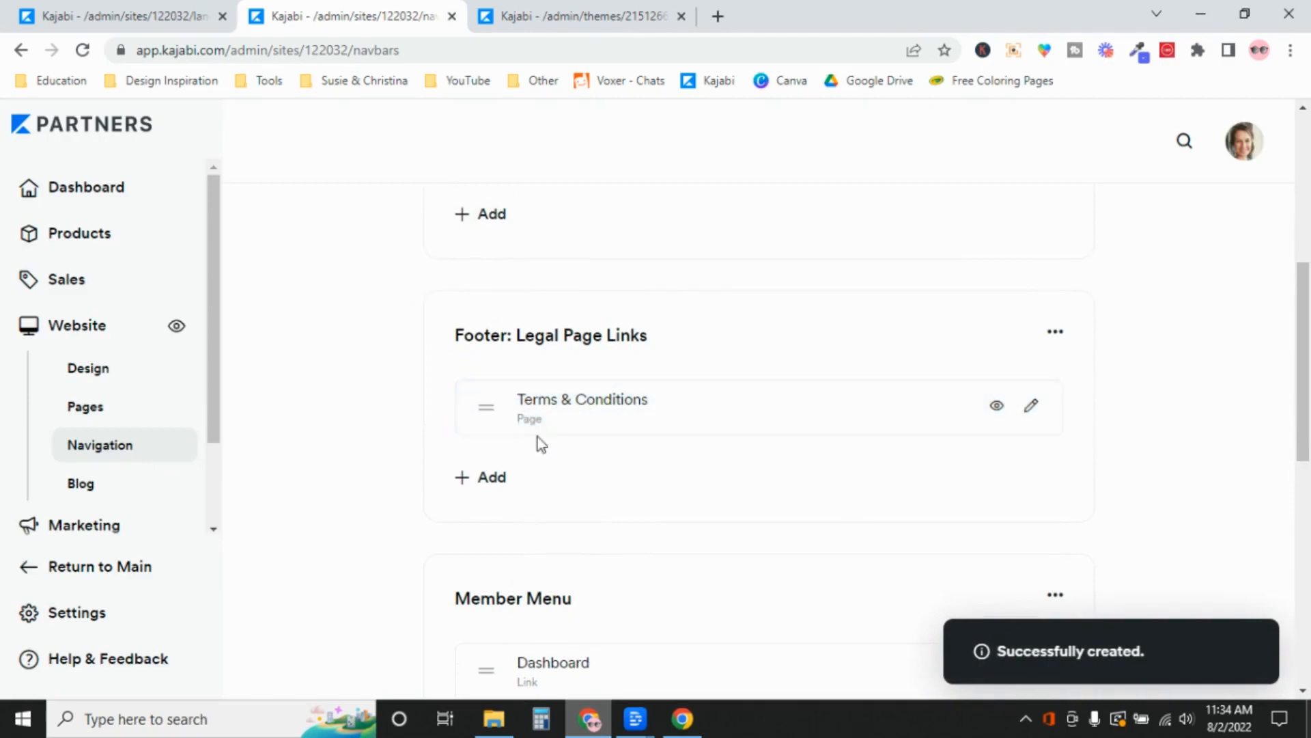
Search 'pr' and add the Privacy Policy page as the second legal menu link
{"action": "left_click", "coordinate": [500, 486]}
{"action": "left_click", "coordinate": [575, 569]}
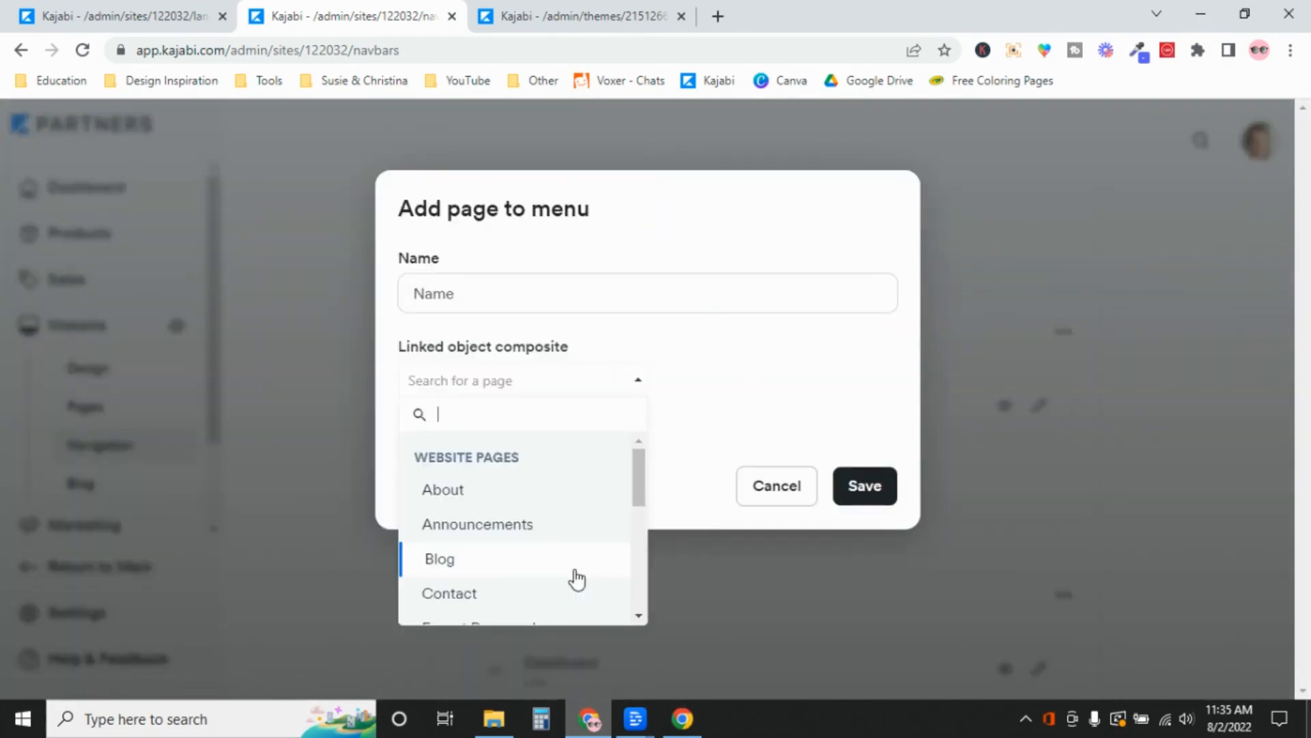
{"action": "type", "text": "priv"}
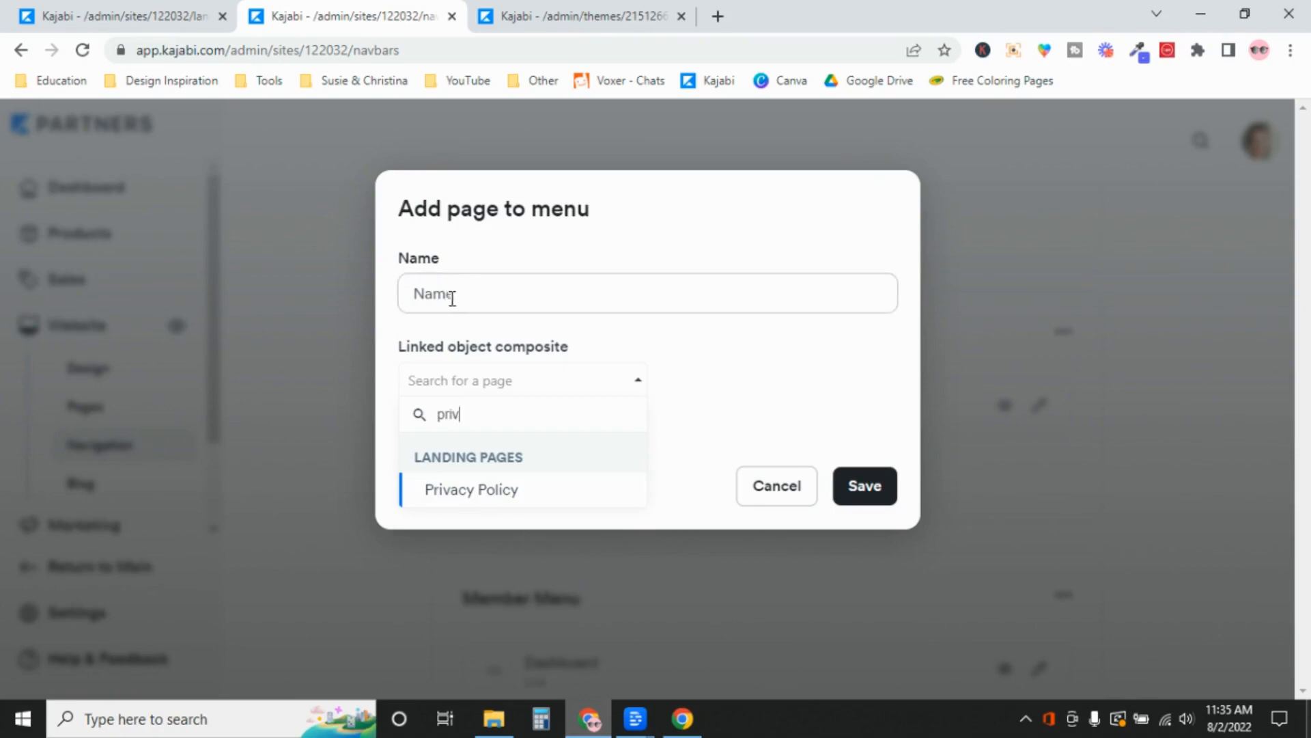
{"action": "left_click", "coordinate": [504, 497]}
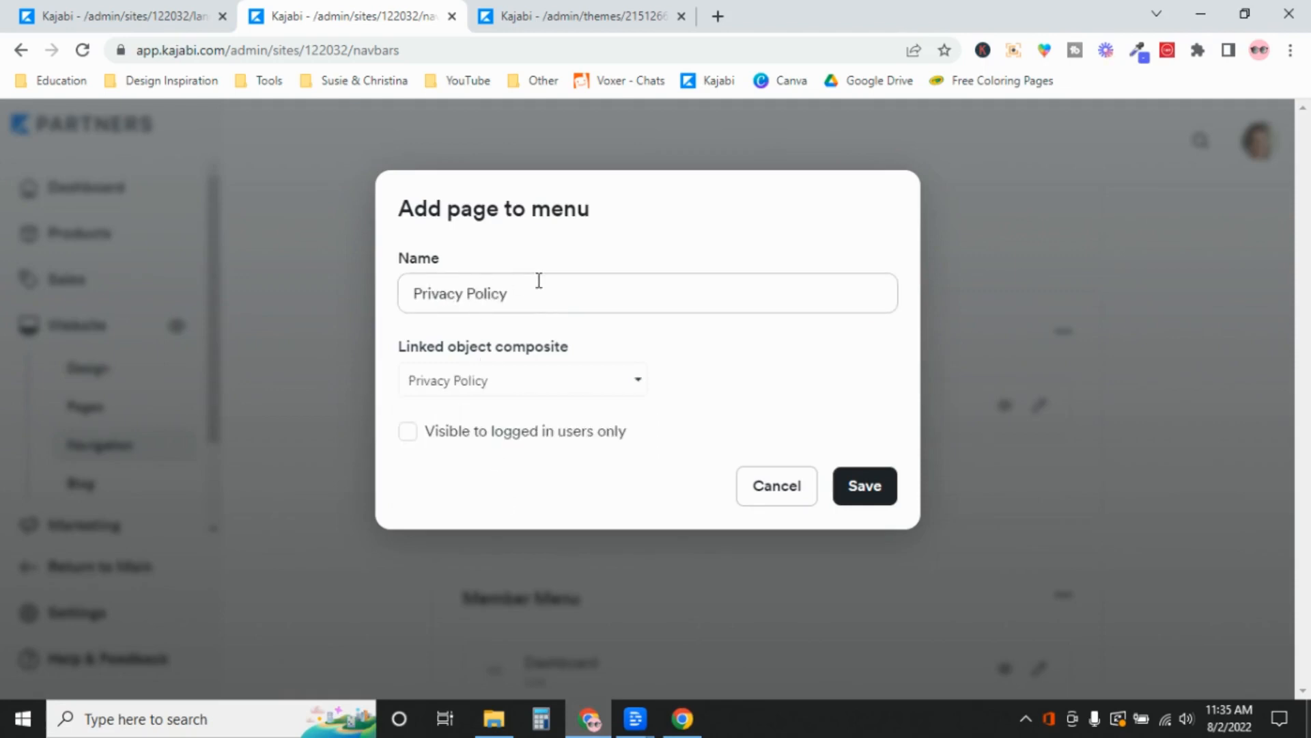
{"action": "left_click", "coordinate": [888, 492]}
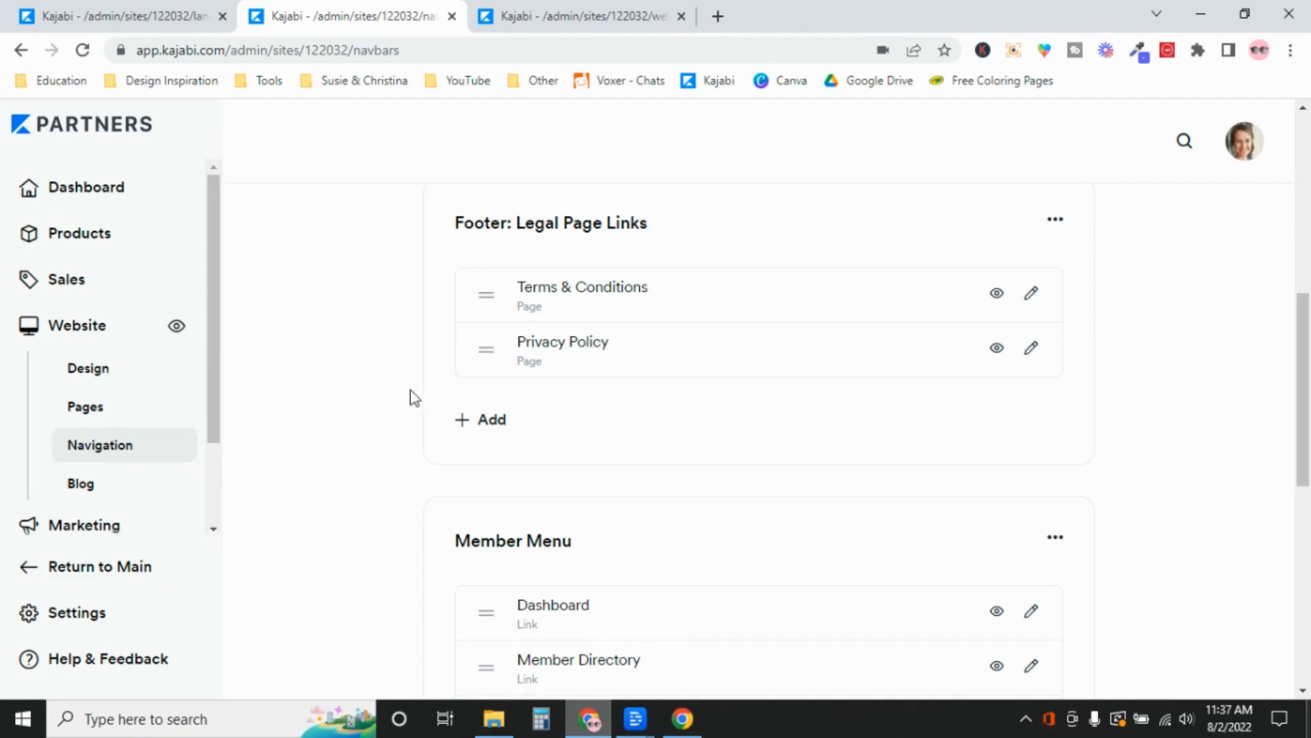
Go to the Website pages list and open the Library page in the page editor
{"action": "left_click", "coordinate": [536, 20]}
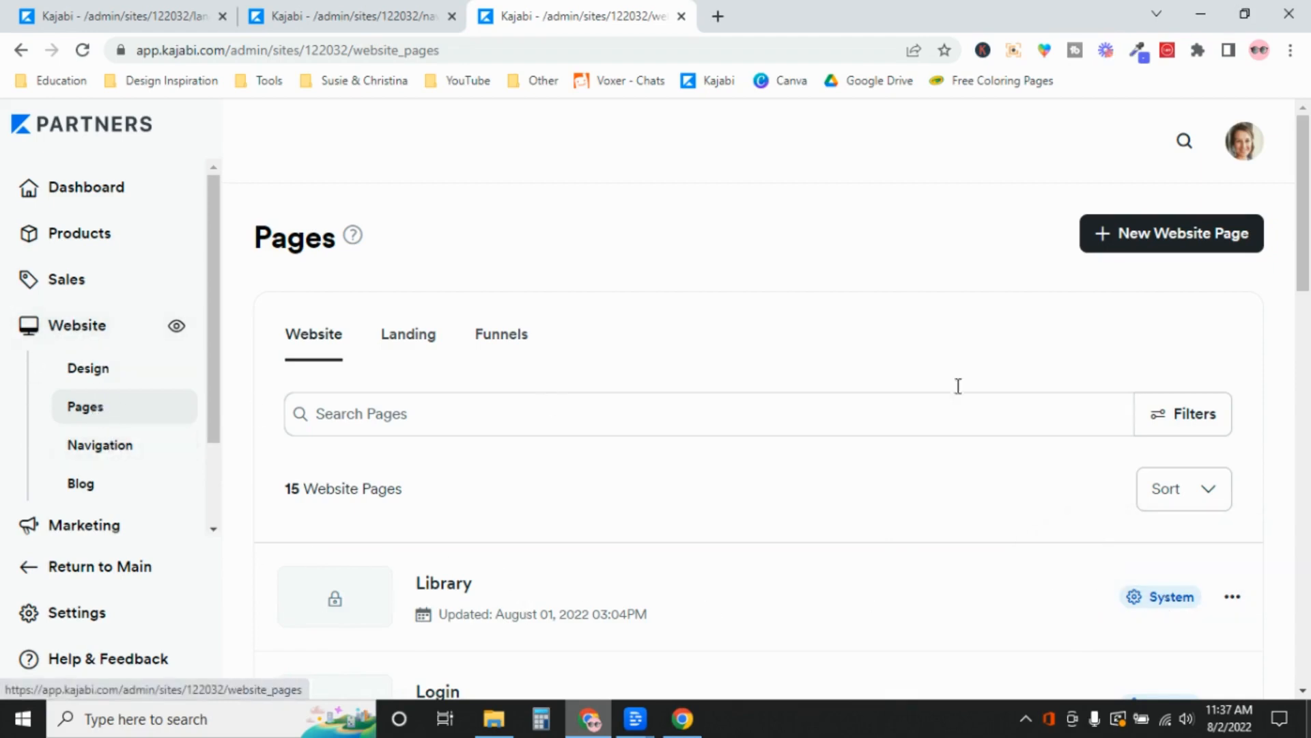
{"action": "scroll", "coordinate": [1296, 312], "scroll_direction": "down", "scroll_amount": 3}
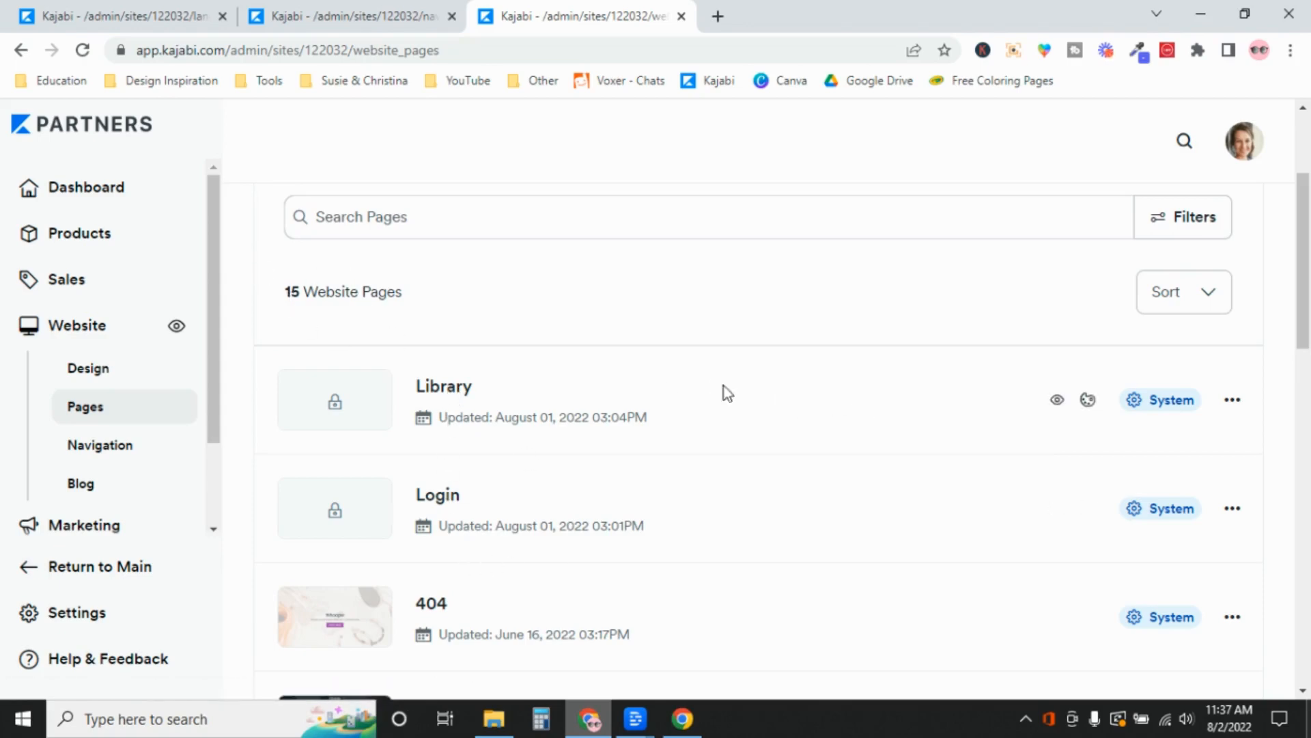
{"action": "scroll", "coordinate": [1308, 443], "scroll_direction": "down", "scroll_amount": 3}
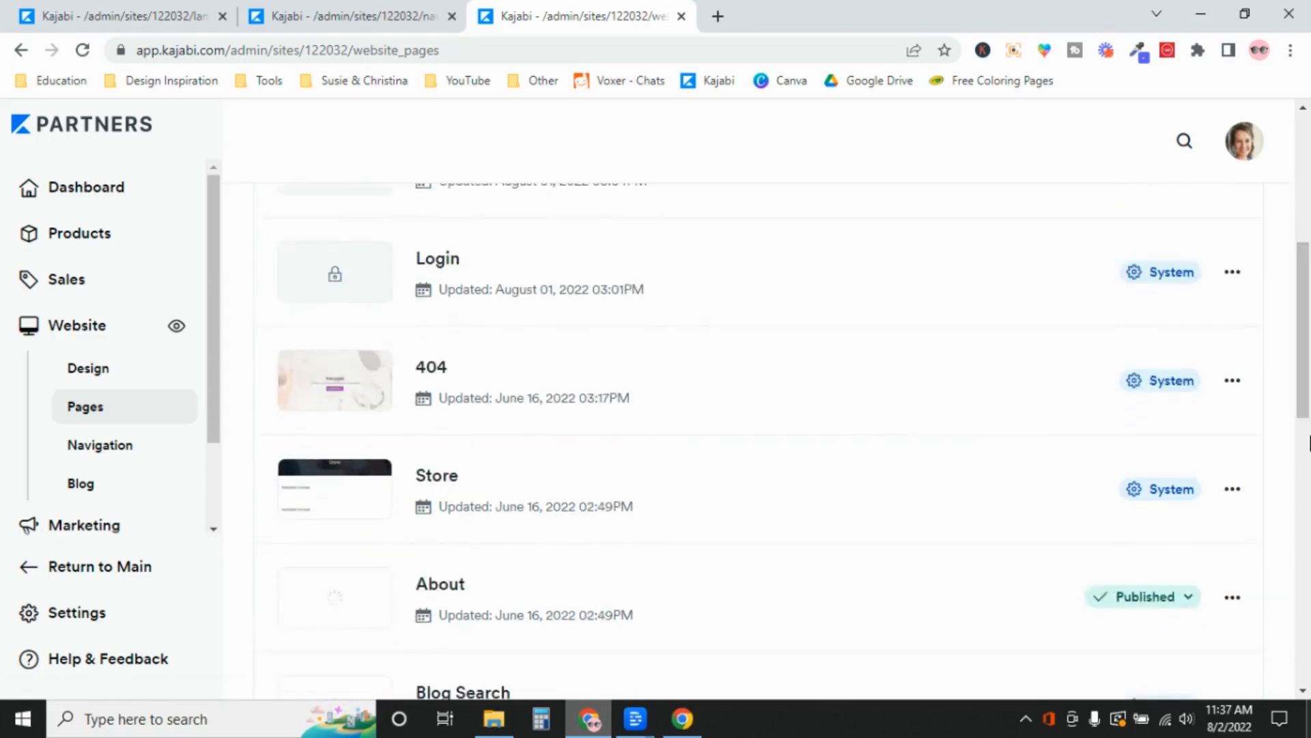
{"action": "left_click", "coordinate": [1309, 440]}
{"action": "left_click", "coordinate": [1309, 282]}
{"action": "left_click_drag", "start_coordinate": [1309, 341], "coordinate": [1308, 275]}
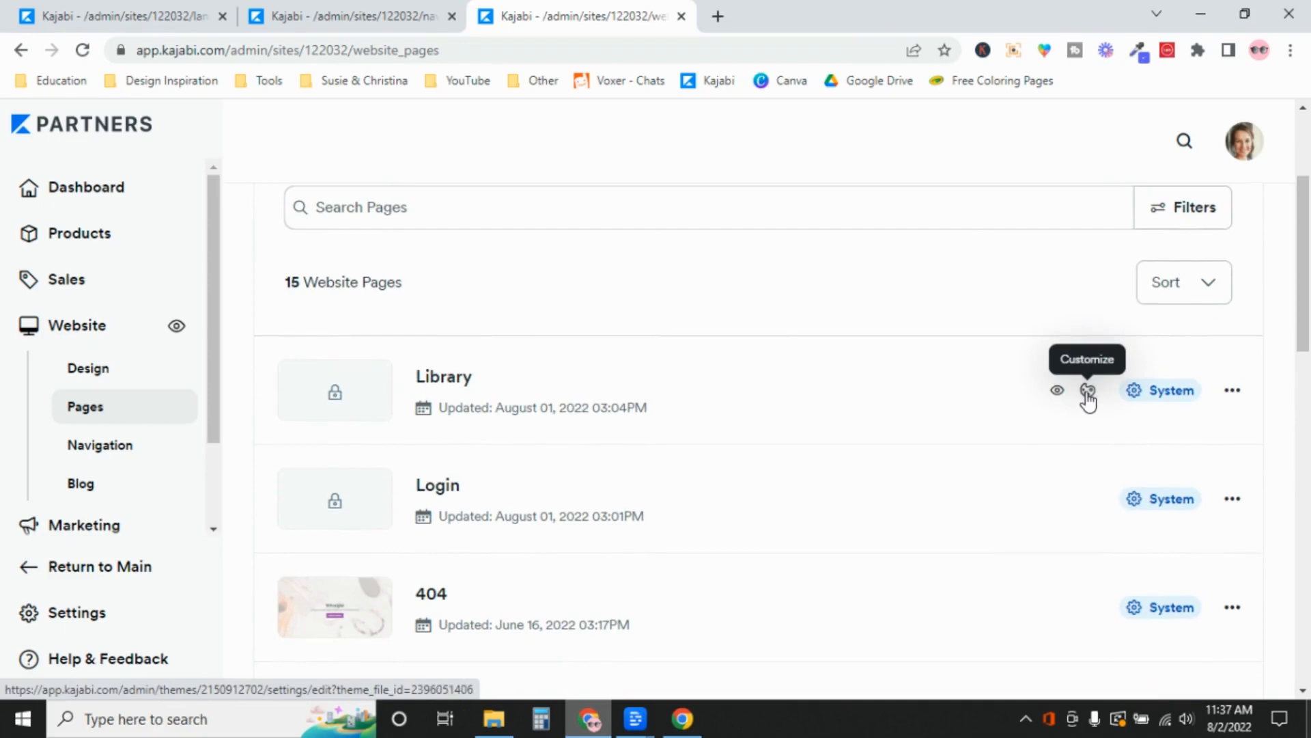
{"action": "left_click", "coordinate": [1089, 391]}
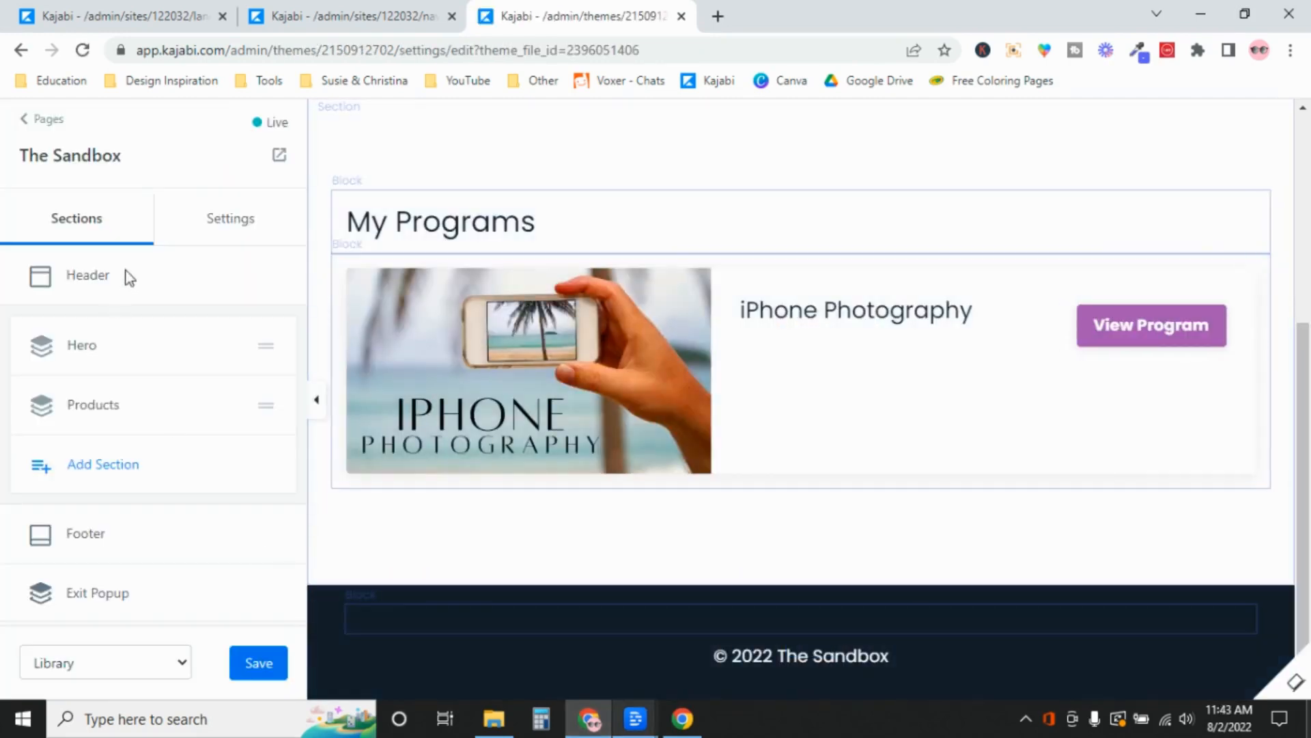
Set the Library footer's Link List menu to Footer: Legal Page Links and save
{"action": "left_click", "coordinate": [82, 540]}
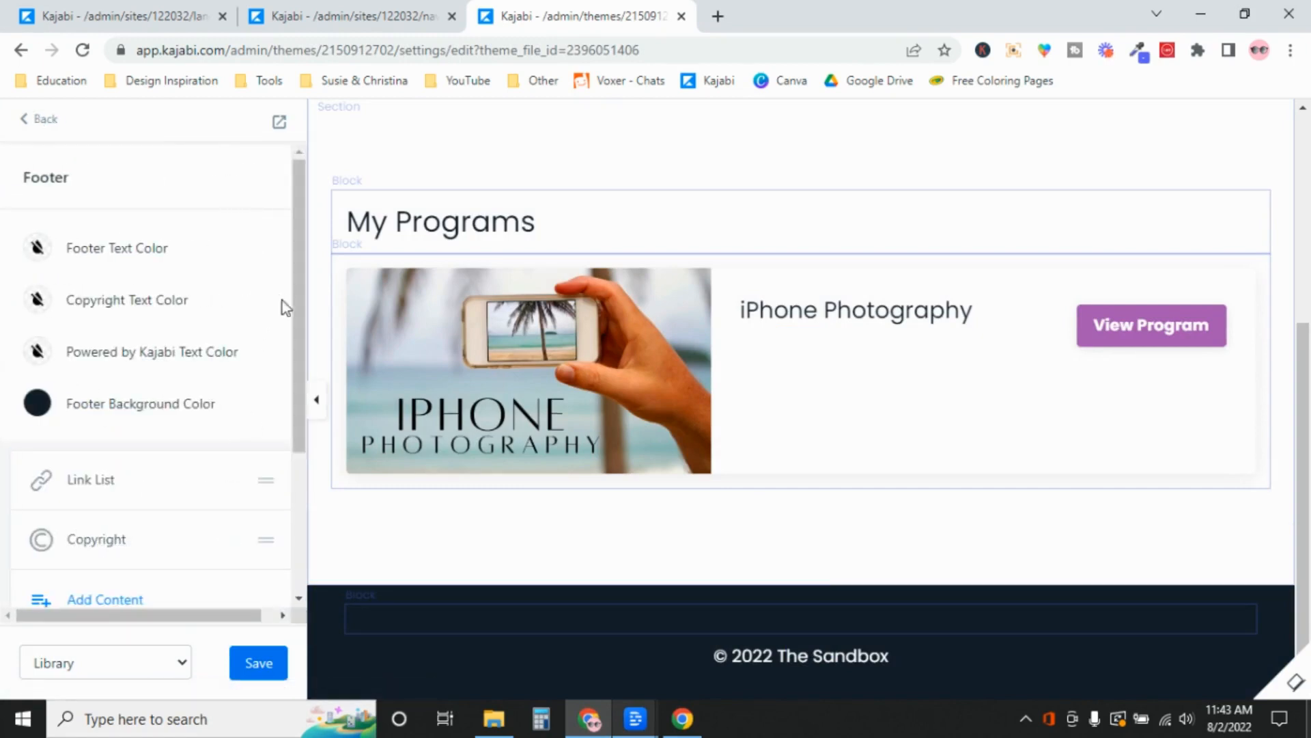
{"action": "scroll", "coordinate": [284, 349], "scroll_direction": "down", "scroll_amount": 3}
{"action": "left_click", "coordinate": [284, 418]}
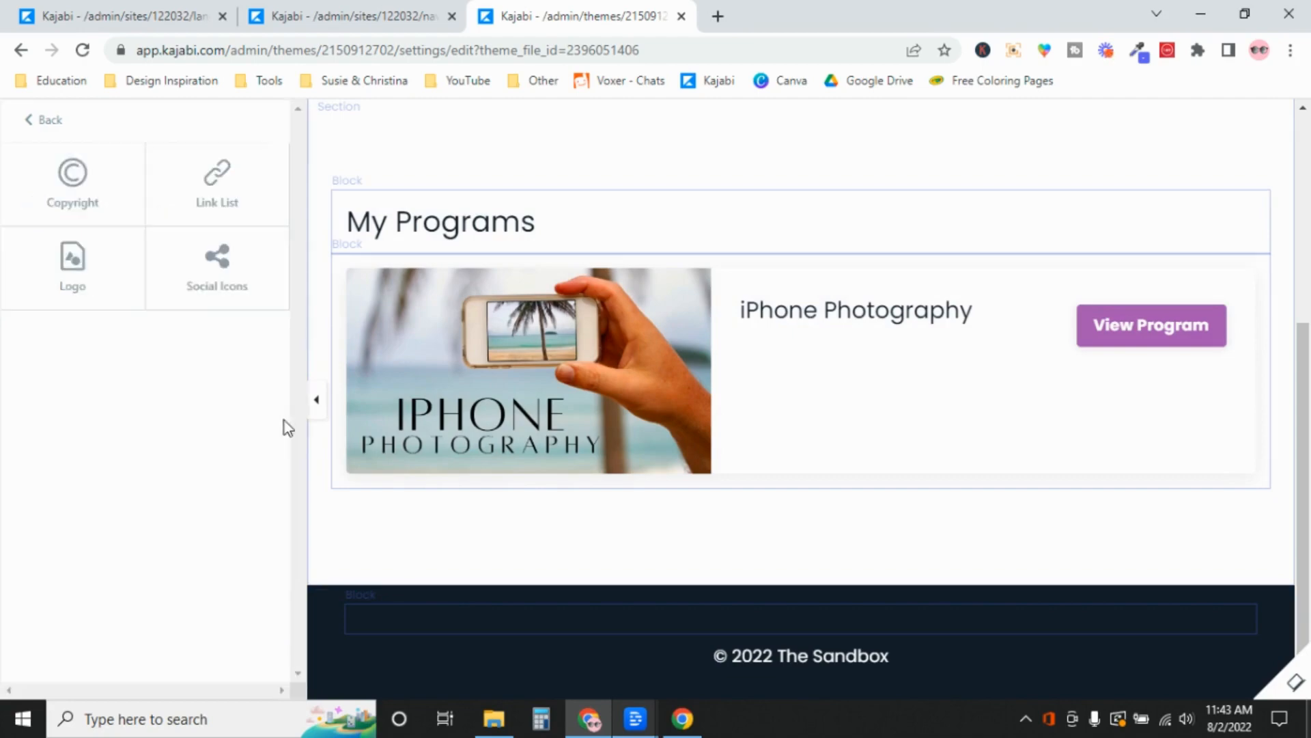
{"action": "left_click", "coordinate": [47, 120]}
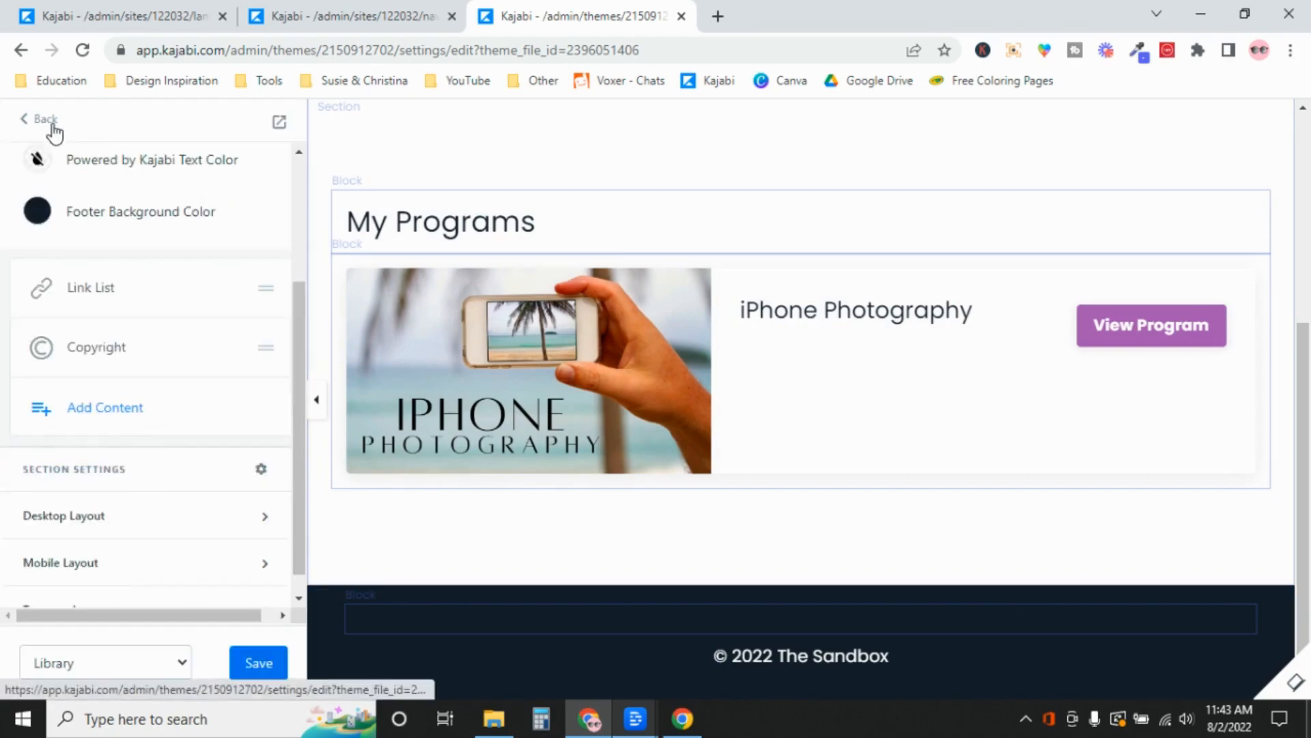
{"action": "left_click", "coordinate": [91, 288]}
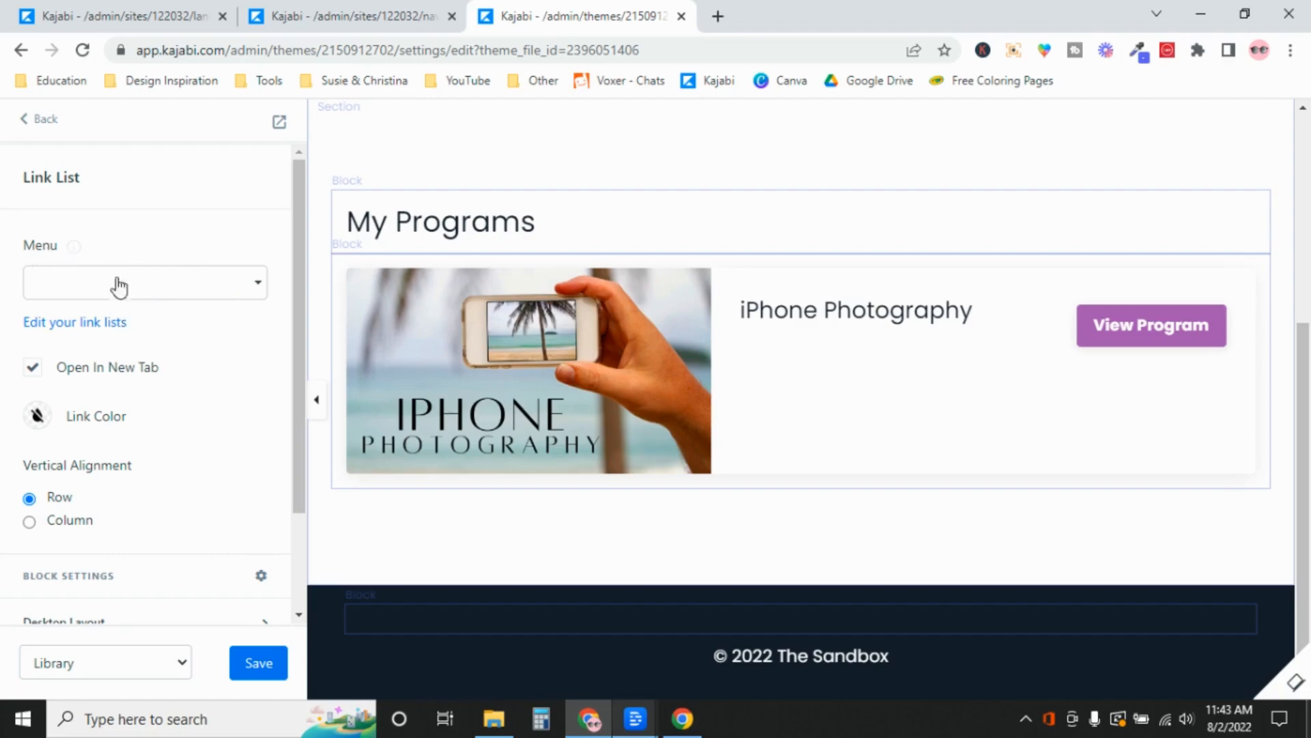
{"action": "left_click", "coordinate": [260, 290]}
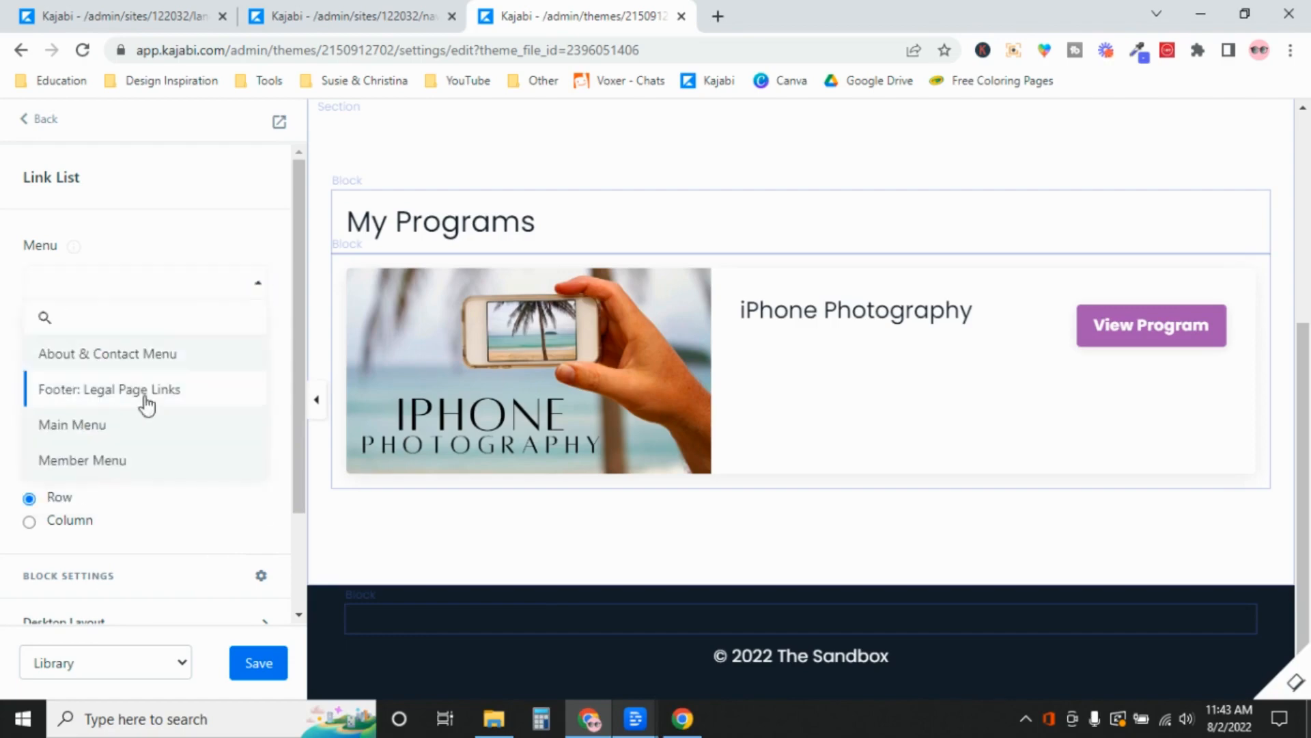
{"action": "left_click", "coordinate": [151, 398]}
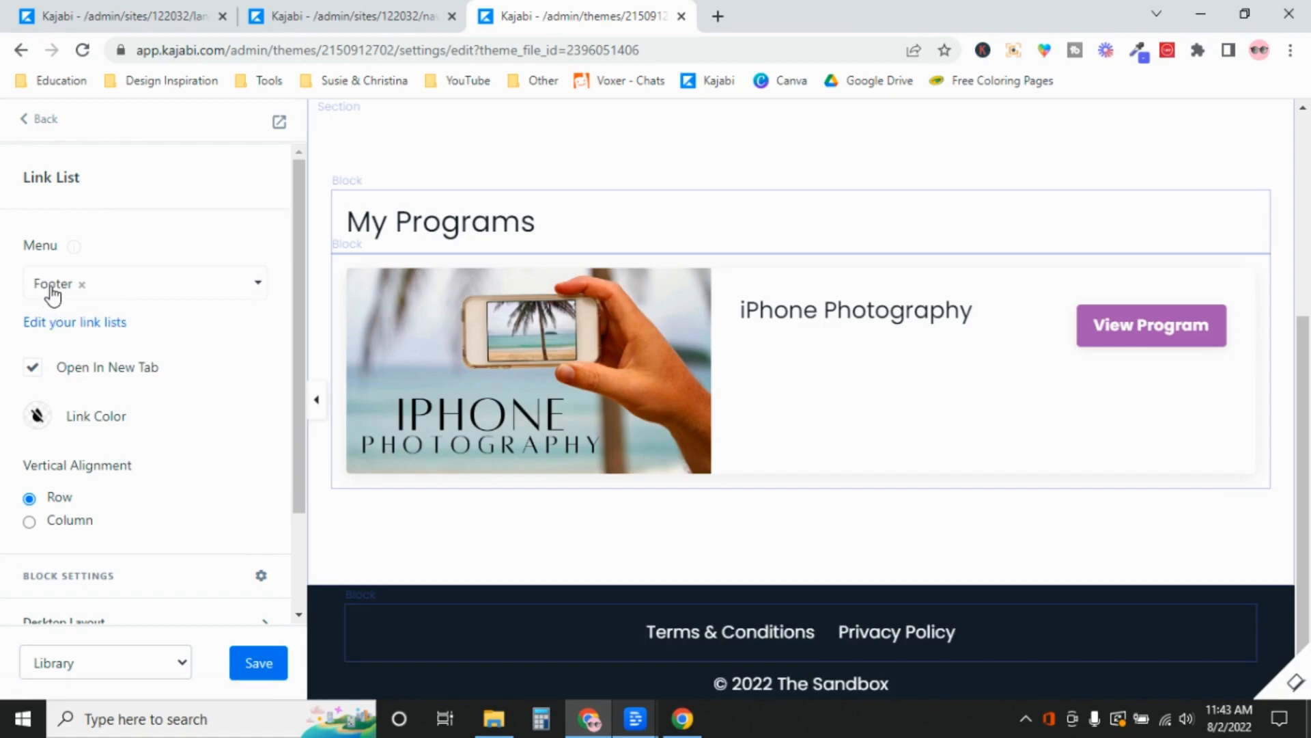
{"action": "left_click", "coordinate": [364, 14]}
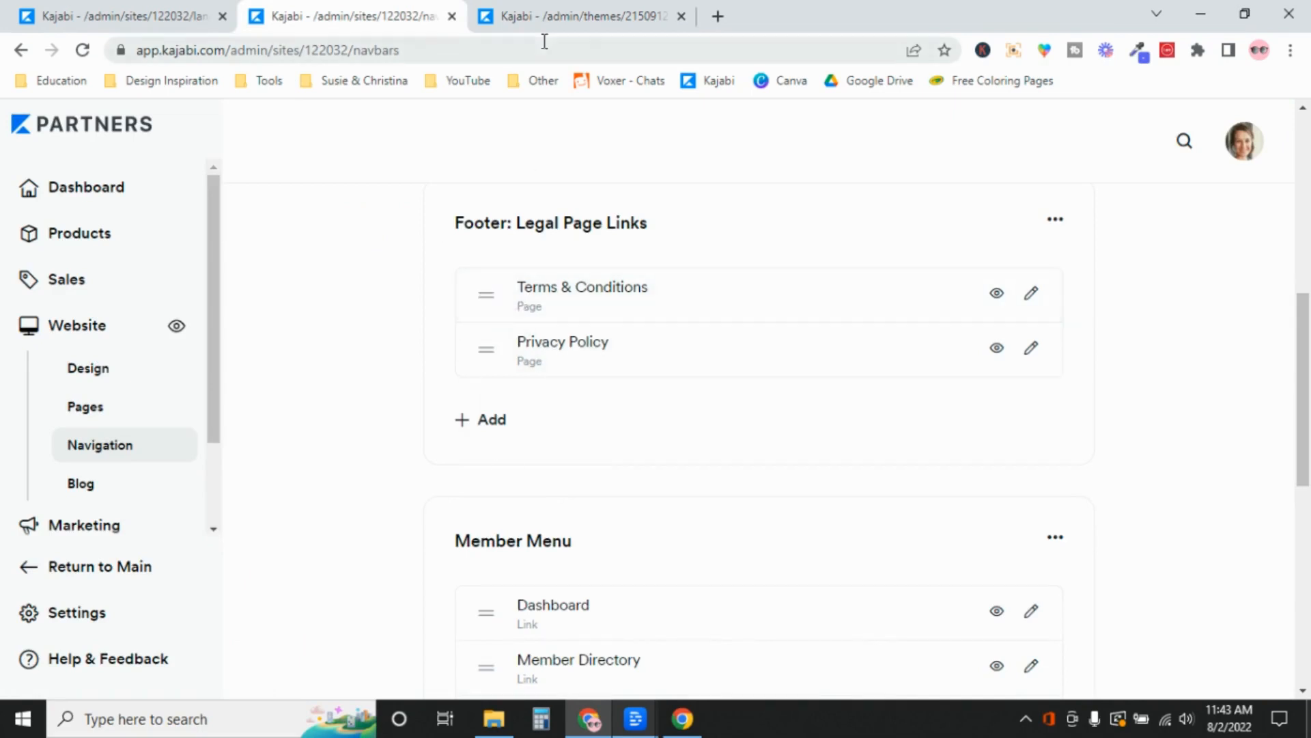
{"action": "left_click", "coordinate": [549, 9]}
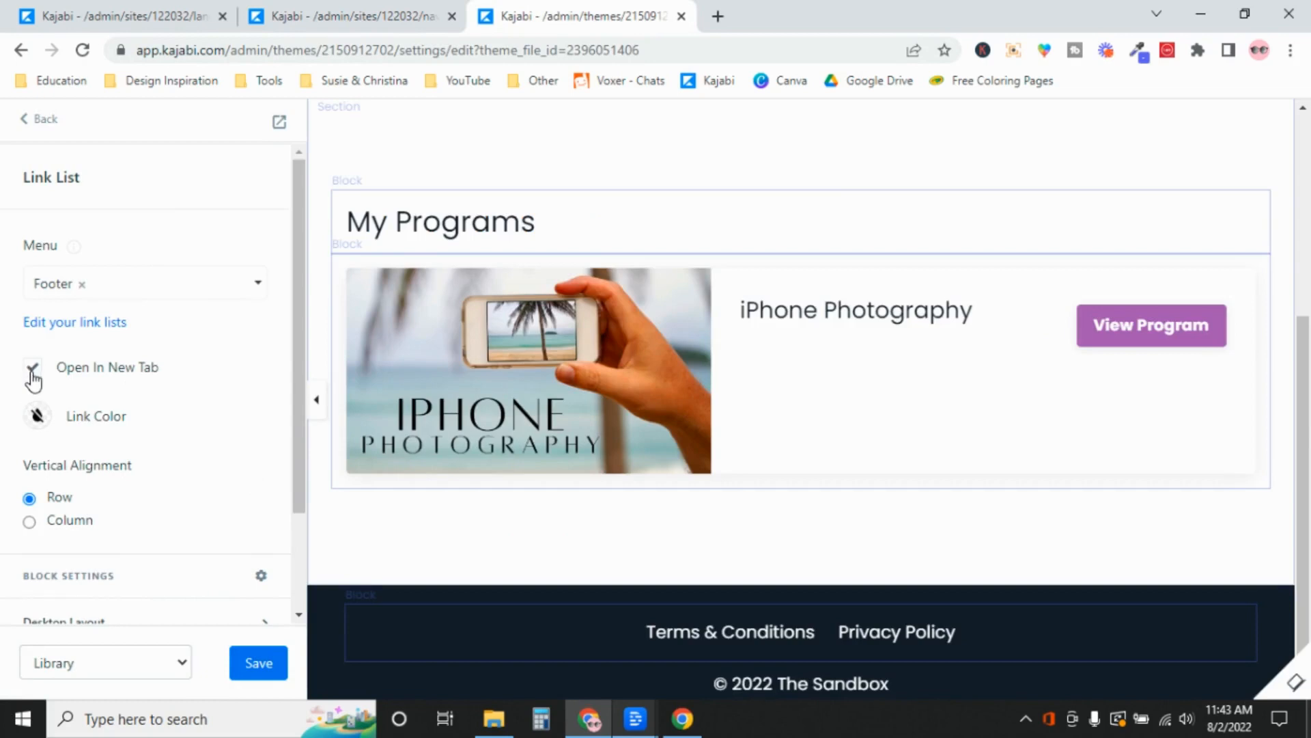
{"action": "left_click", "coordinate": [258, 663]}
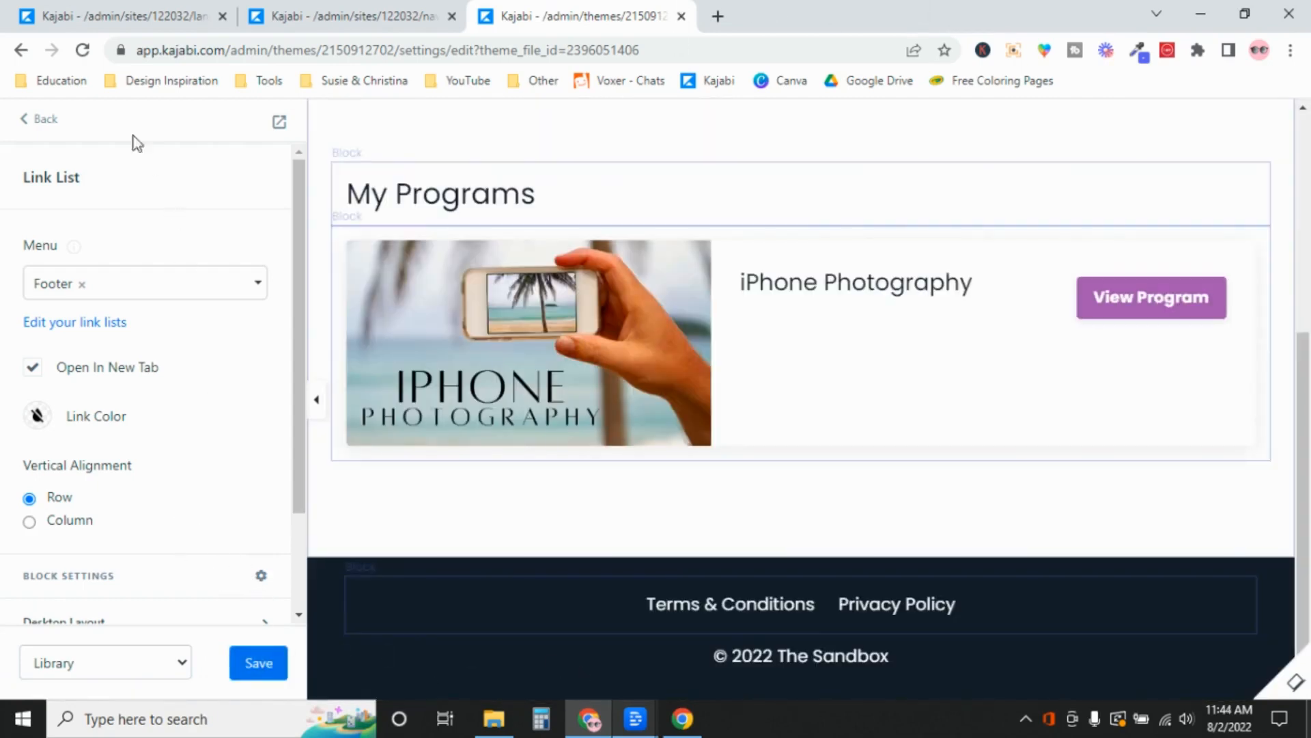
{"action": "left_click", "coordinate": [41, 123]}
Back out to the Pages screen, switch to Landing pages, and open TEMPLATE LANDING PAGE for customizing
{"action": "left_click", "coordinate": [48, 125]}
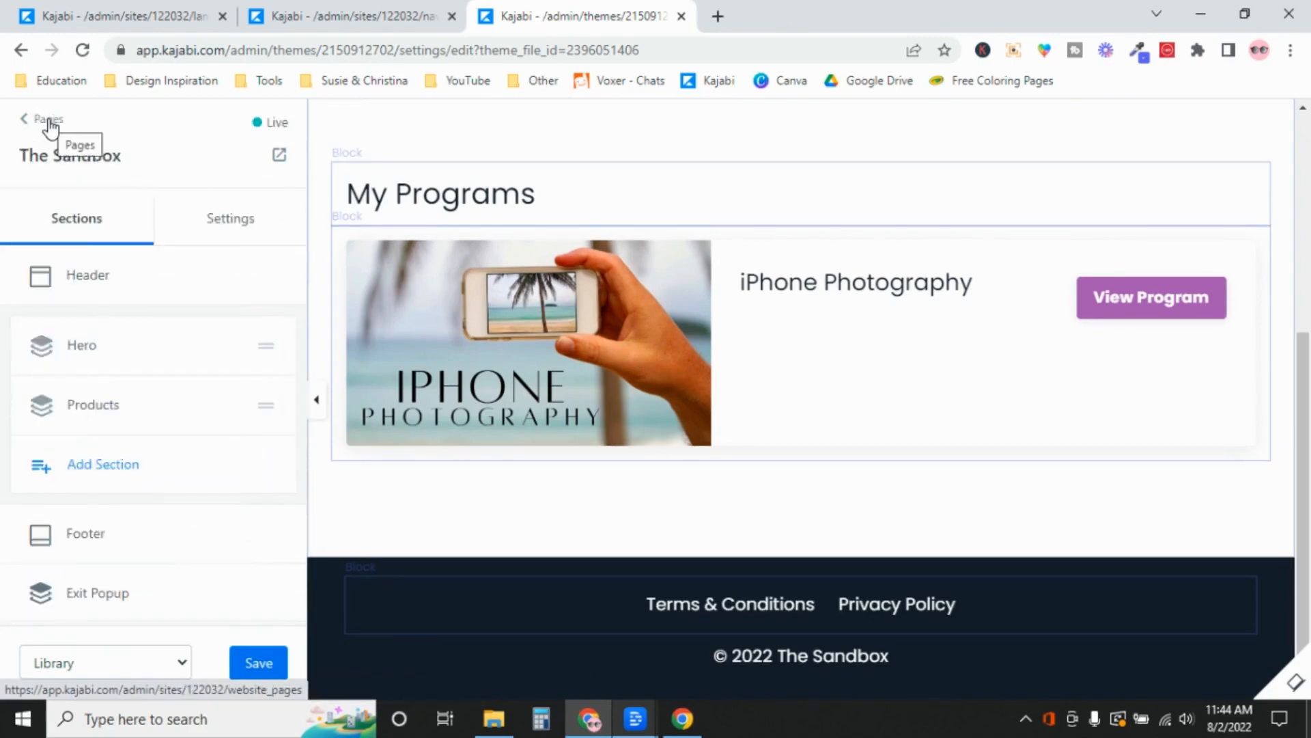
{"action": "left_click", "coordinate": [50, 122]}
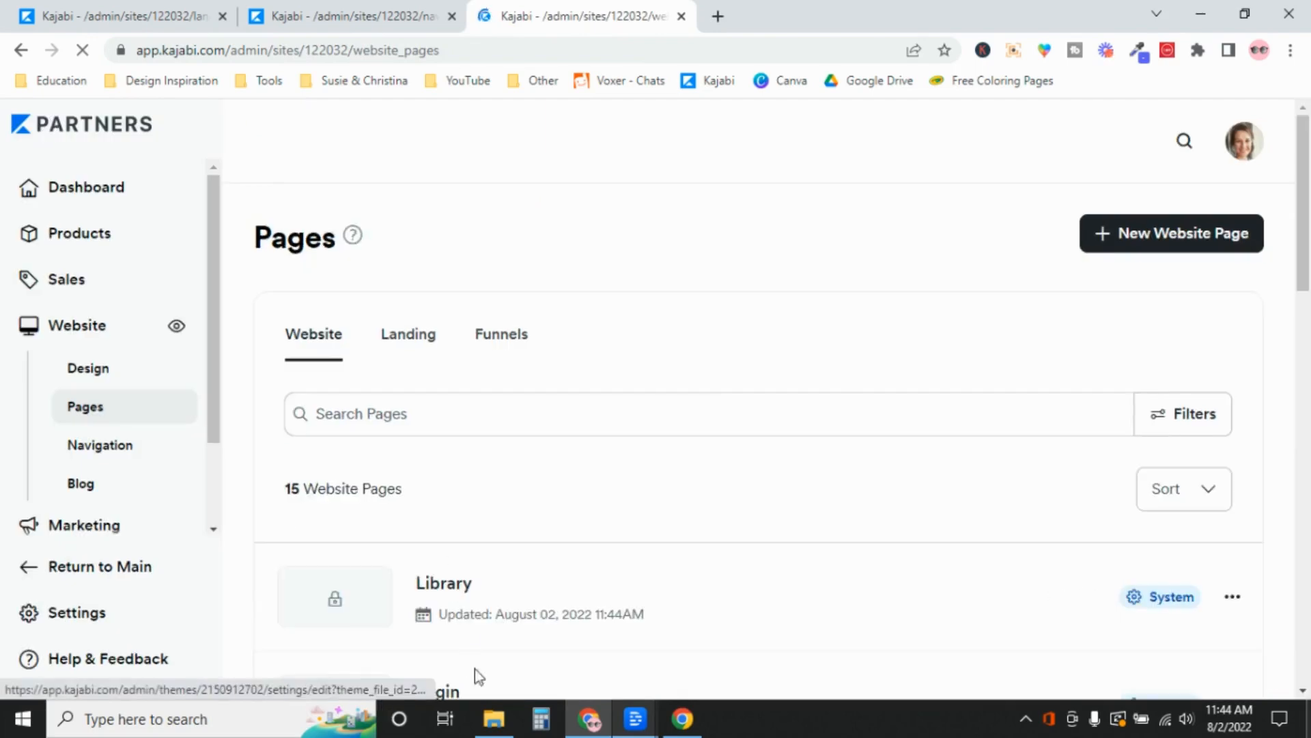
{"action": "left_click_drag", "start_coordinate": [1306, 225], "coordinate": [1308, 339]}
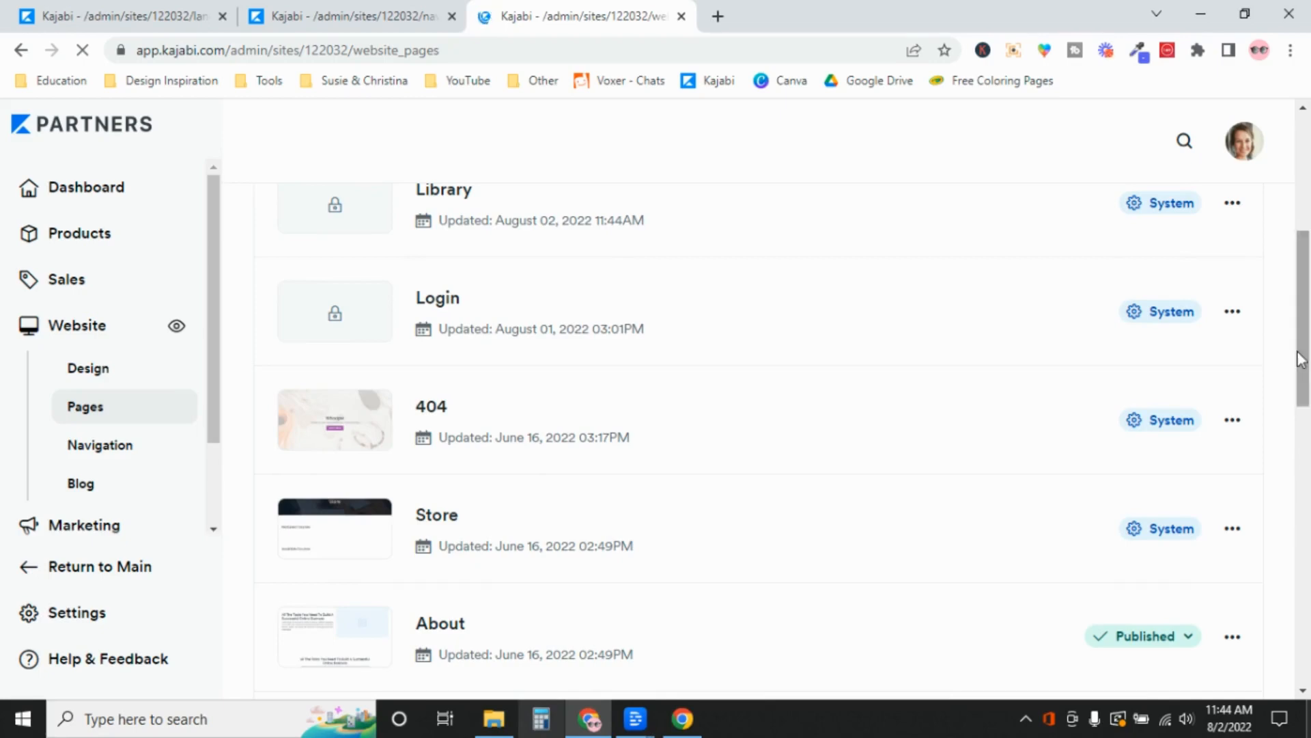
{"action": "scroll", "coordinate": [1306, 461], "scroll_direction": "up", "scroll_amount": 2}
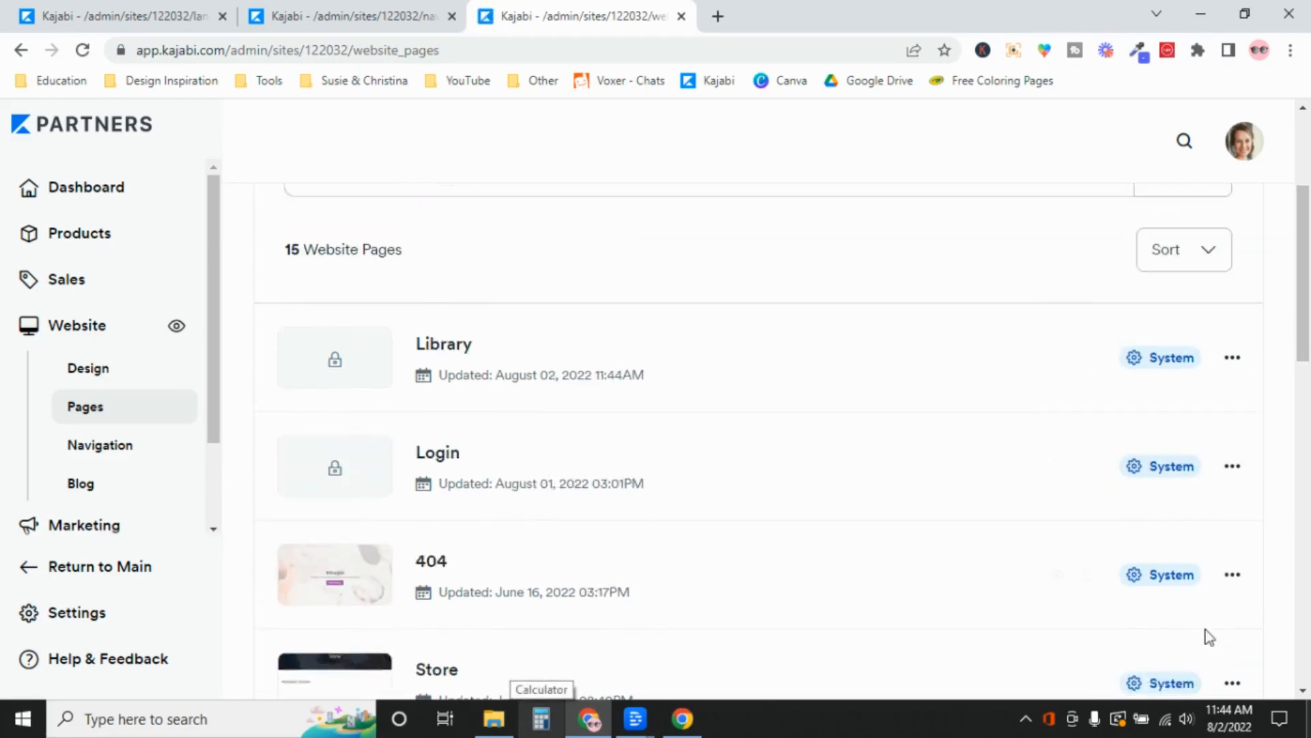
{"action": "scroll", "coordinate": [1273, 383], "scroll_direction": "up", "scroll_amount": 3}
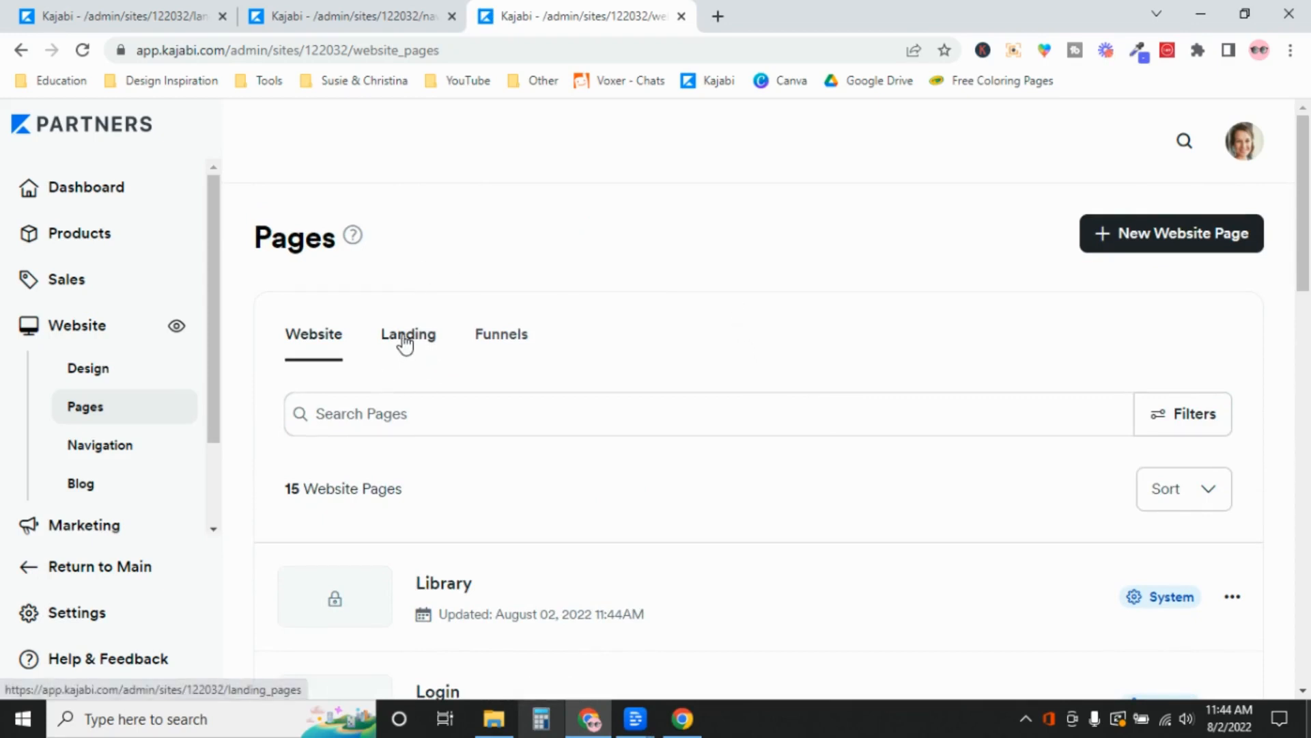
{"action": "left_click", "coordinate": [429, 342]}
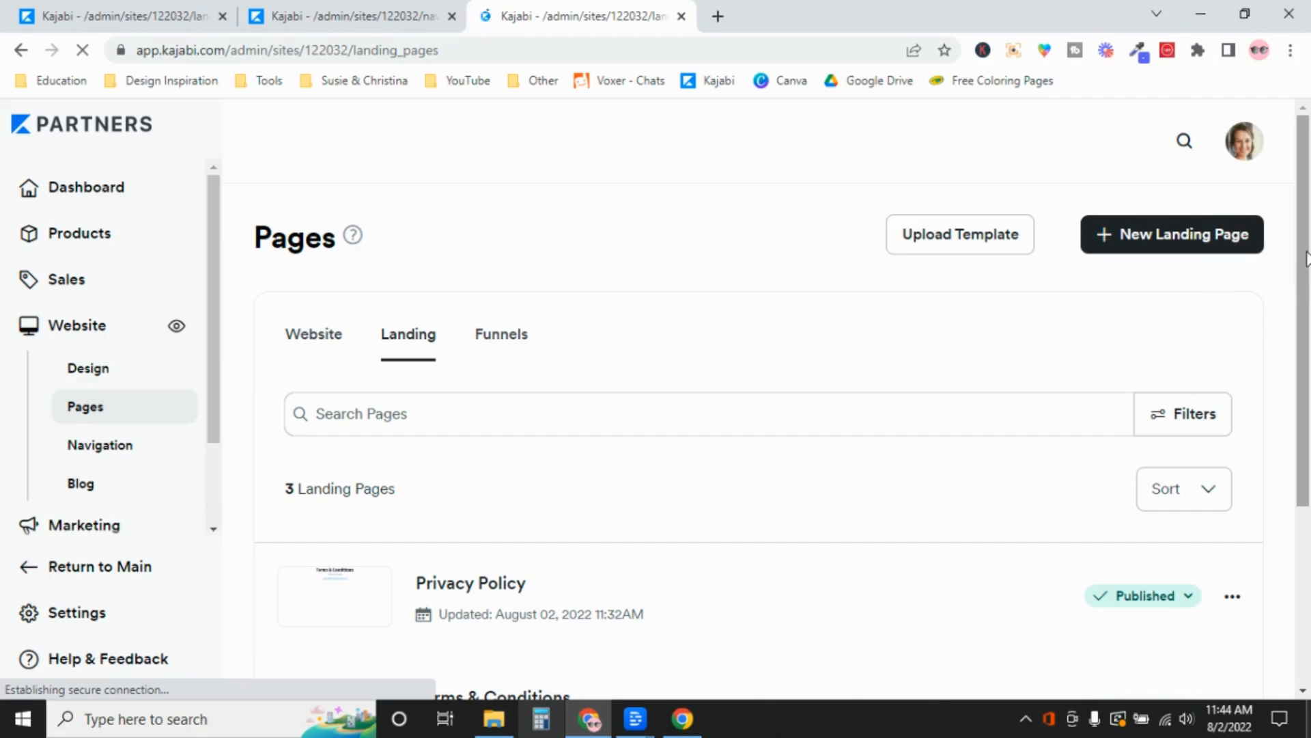
{"action": "scroll", "coordinate": [1306, 258], "scroll_direction": "down", "scroll_amount": 3}
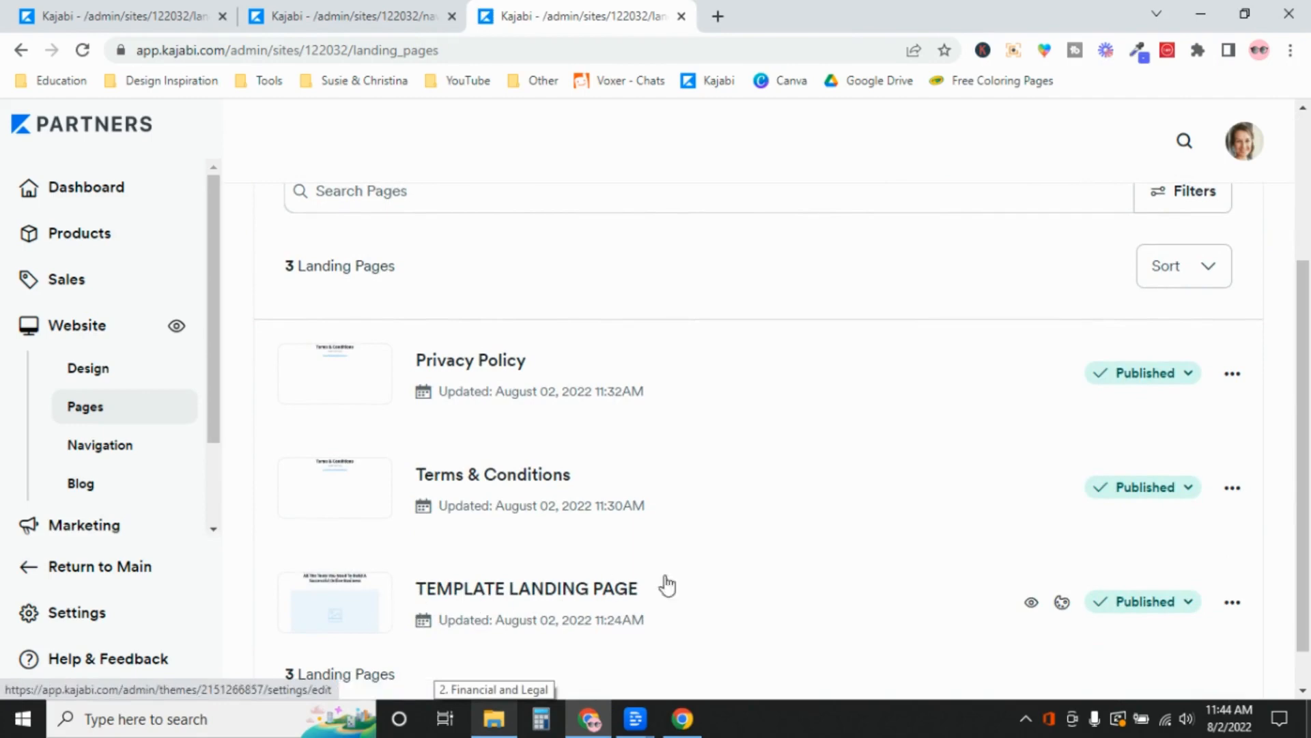
{"action": "left_click", "coordinate": [1062, 605]}
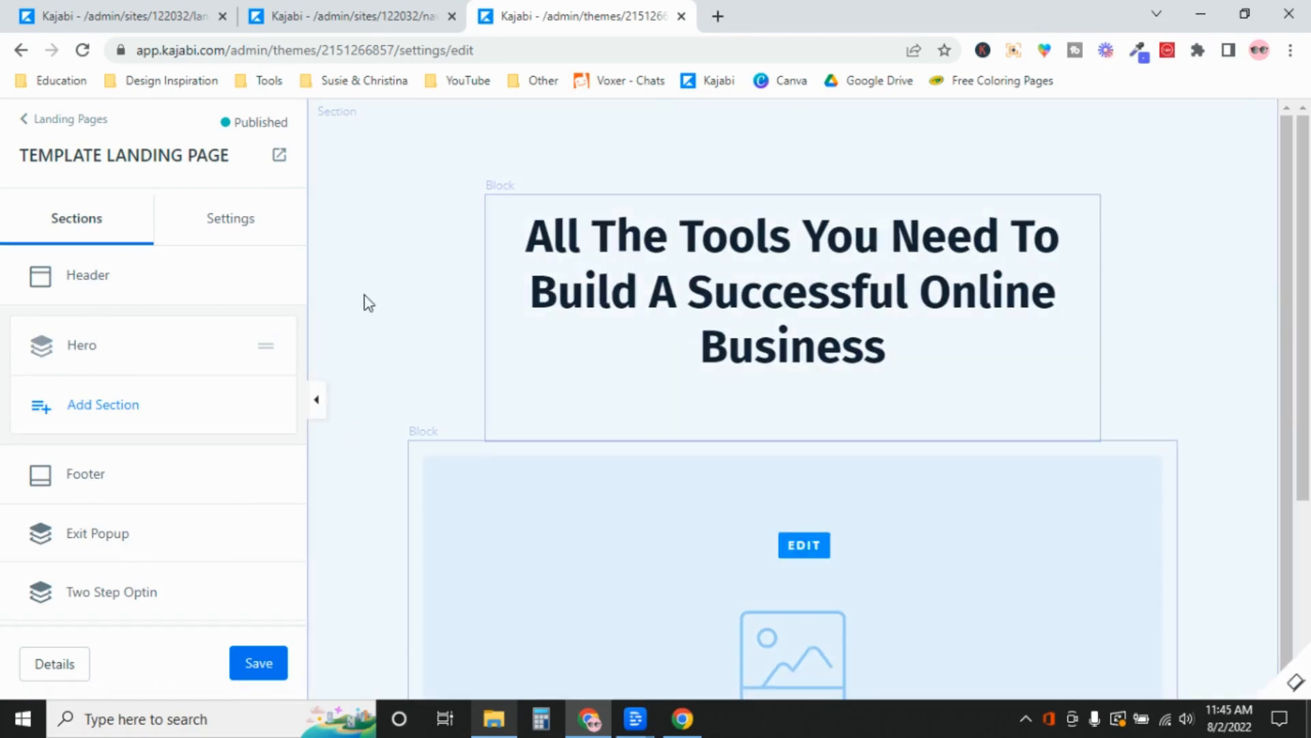
Set TEMPLATE LANDING PAGE's footer Link List to Footer: Legal Page Links, opening in a new tab
{"action": "left_click", "coordinate": [95, 478]}
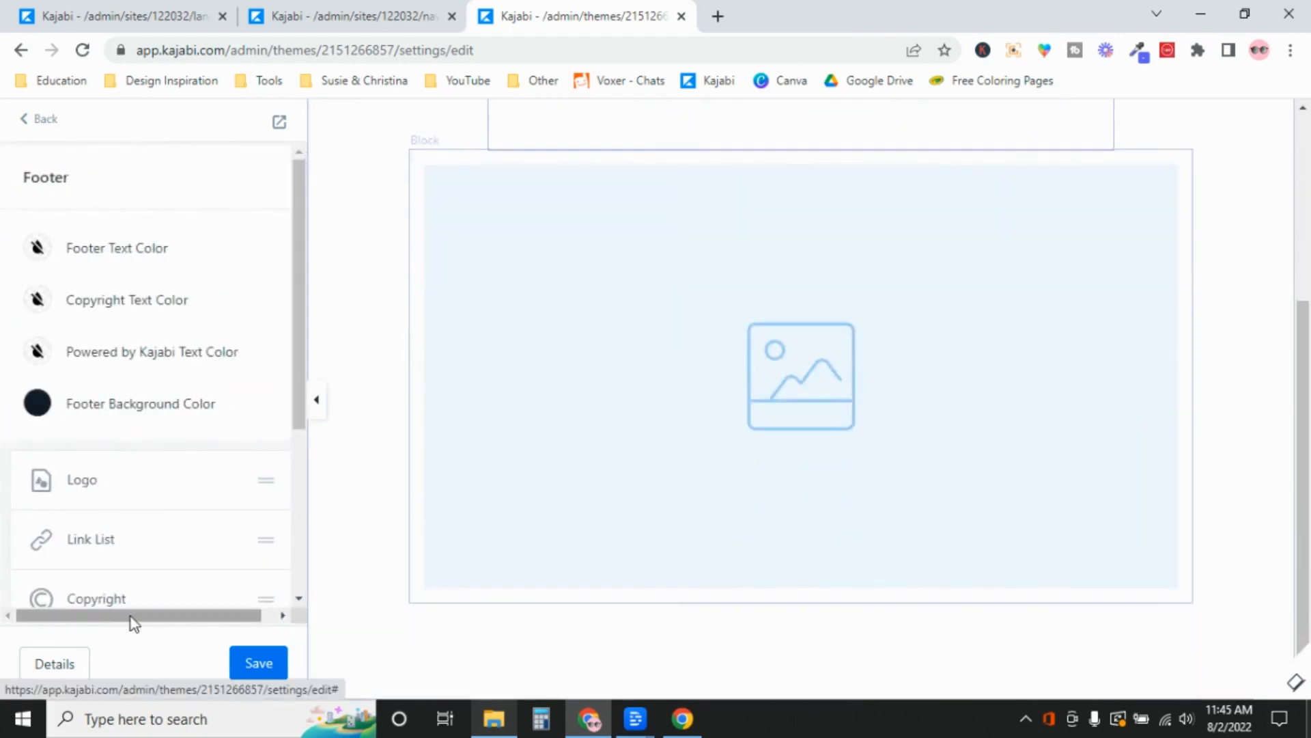
{"action": "scroll", "coordinate": [301, 398], "scroll_direction": "down", "scroll_amount": 3}
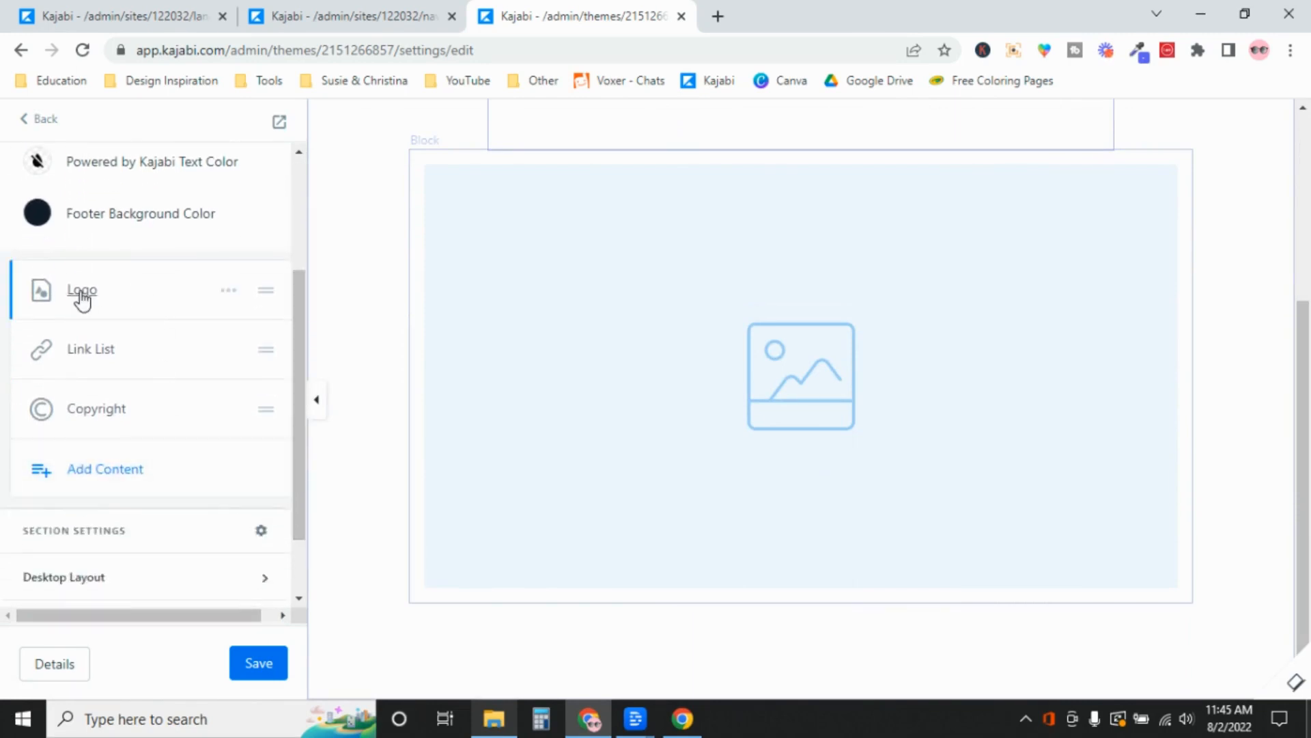
{"action": "left_click", "coordinate": [85, 351]}
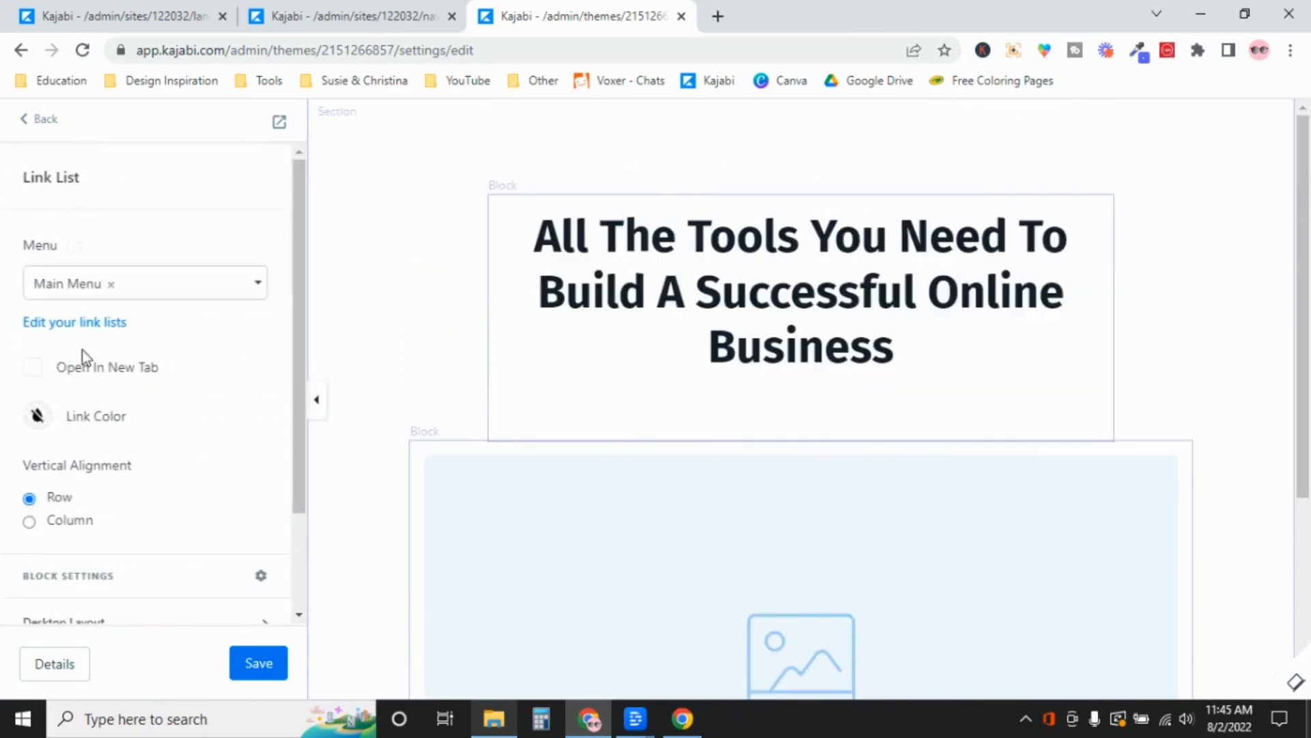
{"action": "left_click", "coordinate": [111, 290]}
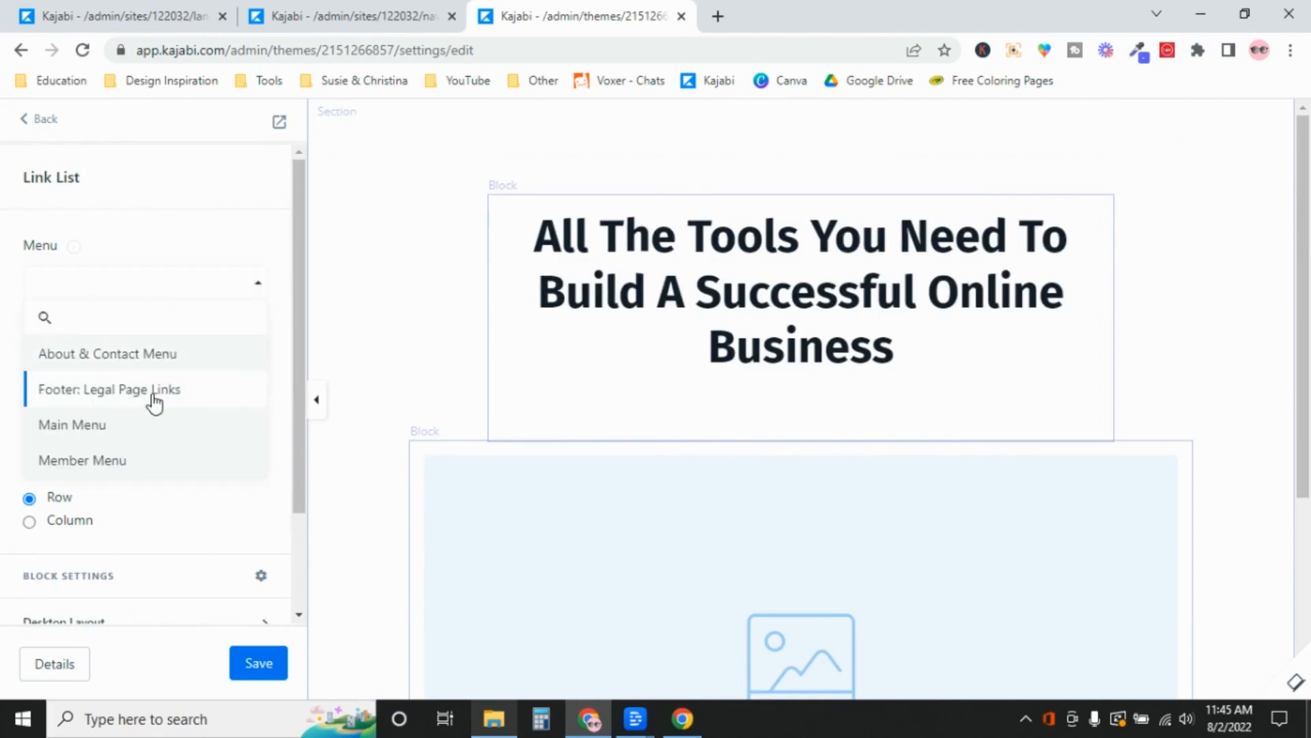
{"action": "left_click", "coordinate": [156, 392]}
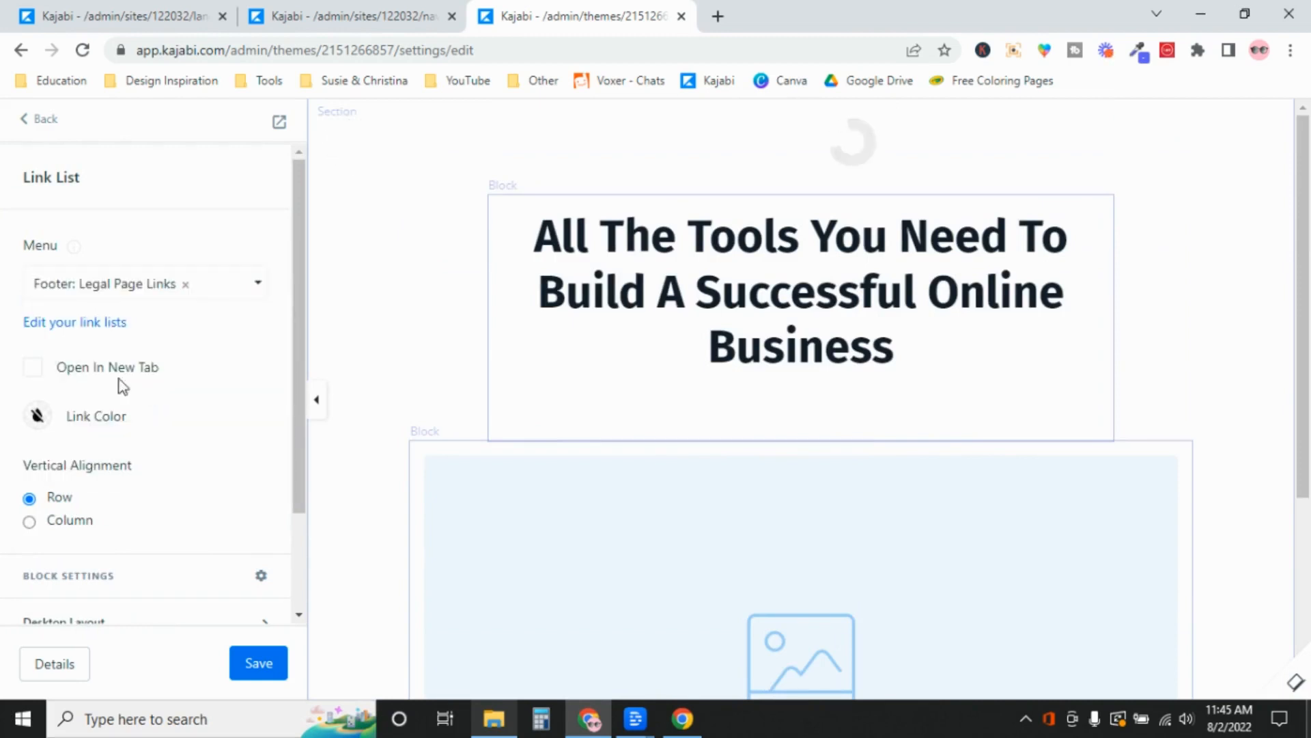
{"action": "left_click", "coordinate": [34, 369]}
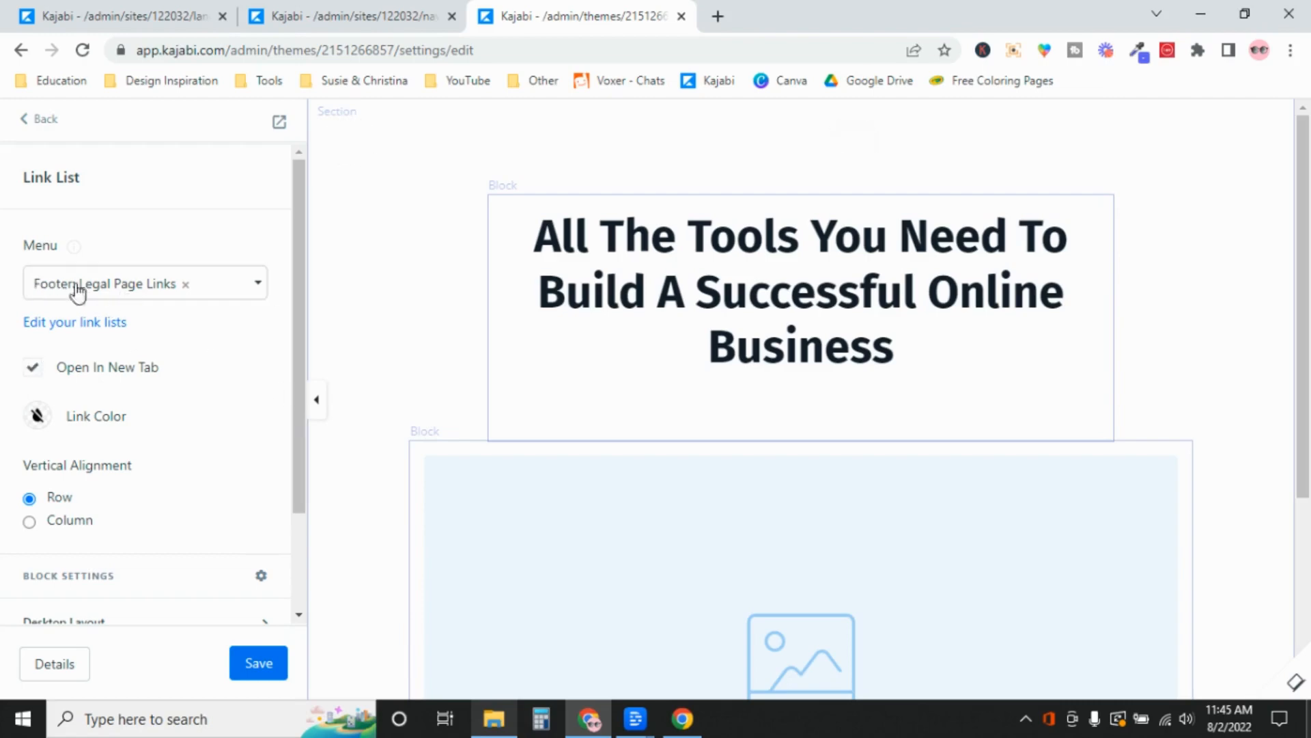
{"action": "left_click", "coordinate": [275, 671]}
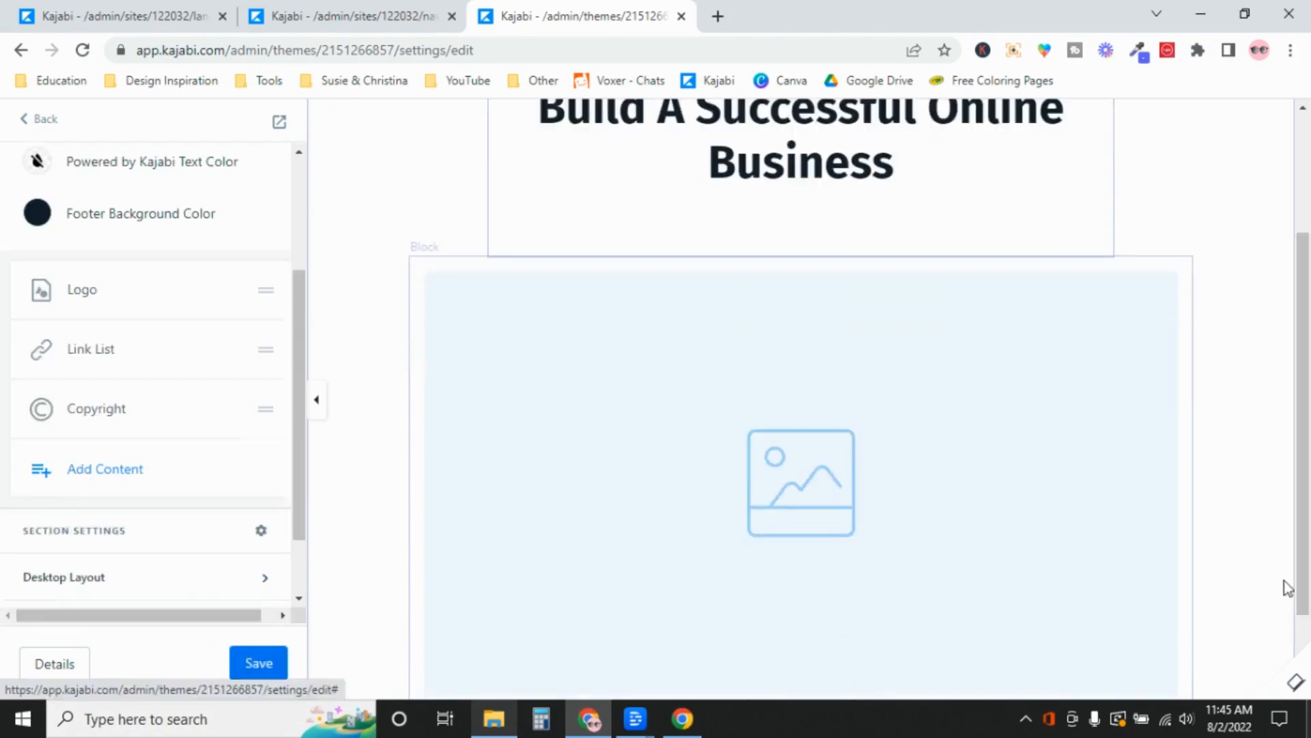
Uncheck Hide Footer under the footer's Desktop Layout settings
{"action": "left_click_drag", "start_coordinate": [1309, 449], "coordinate": [1308, 600]}
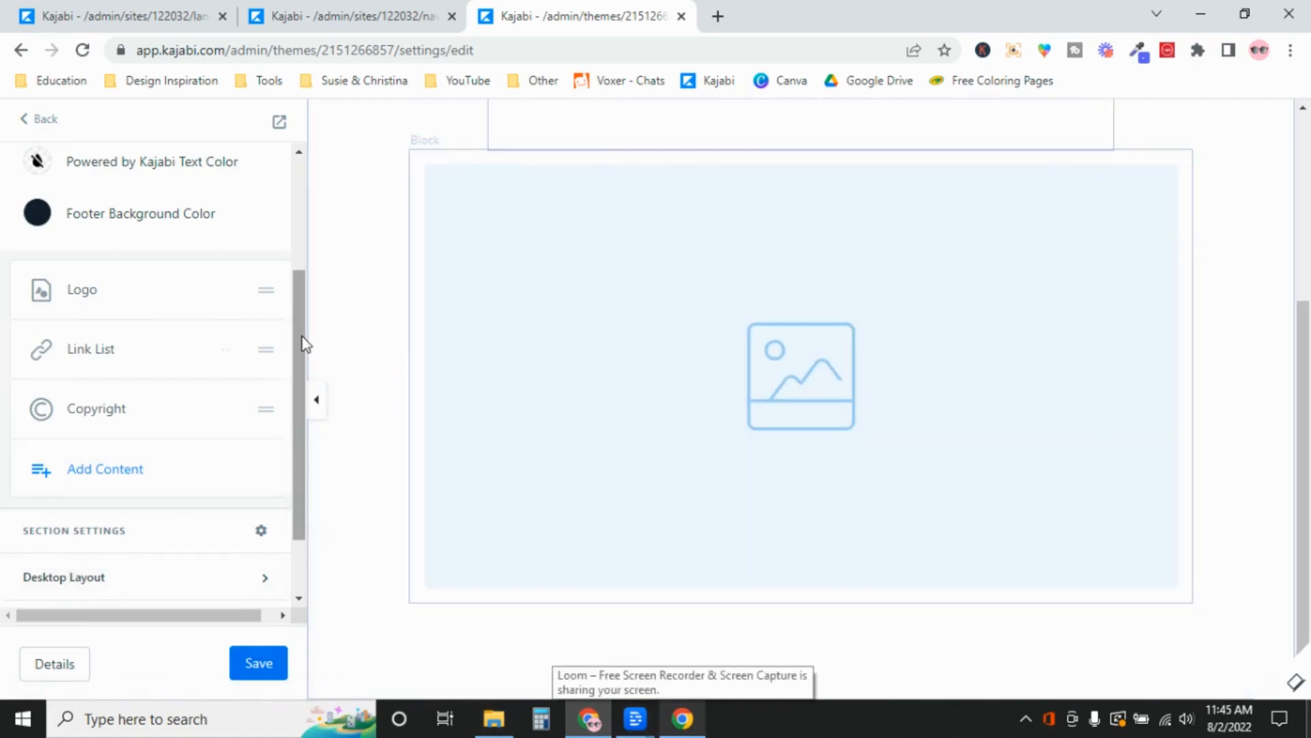
{"action": "left_click_drag", "start_coordinate": [298, 355], "coordinate": [297, 407]}
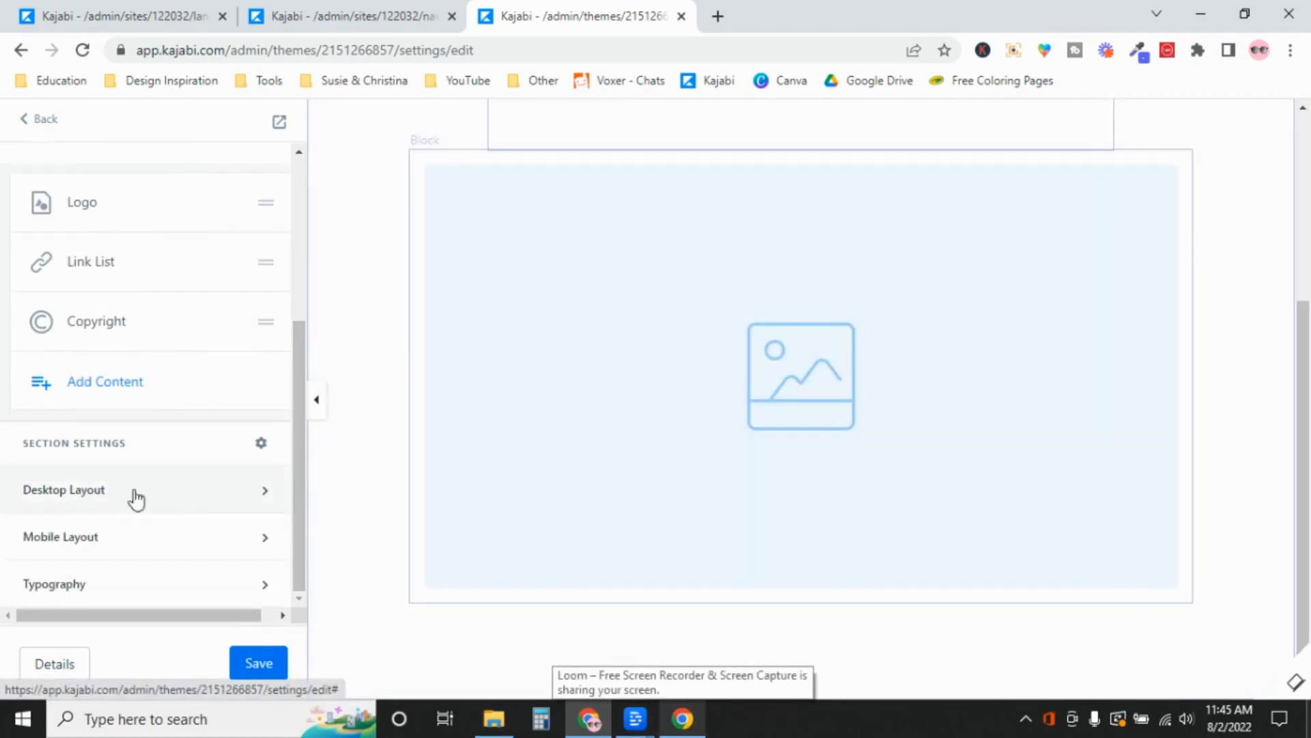
{"action": "left_click", "coordinate": [277, 491]}
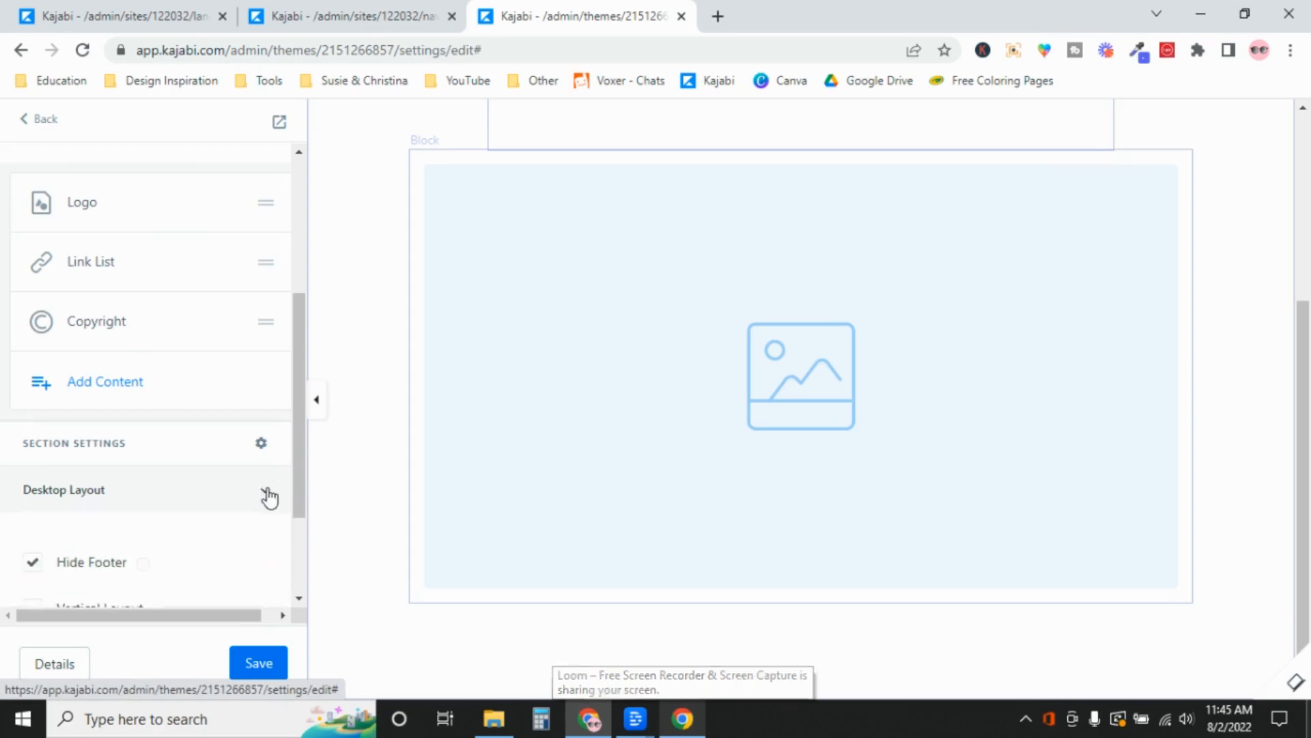
{"action": "scroll", "coordinate": [296, 418], "scroll_direction": "down", "scroll_amount": 2}
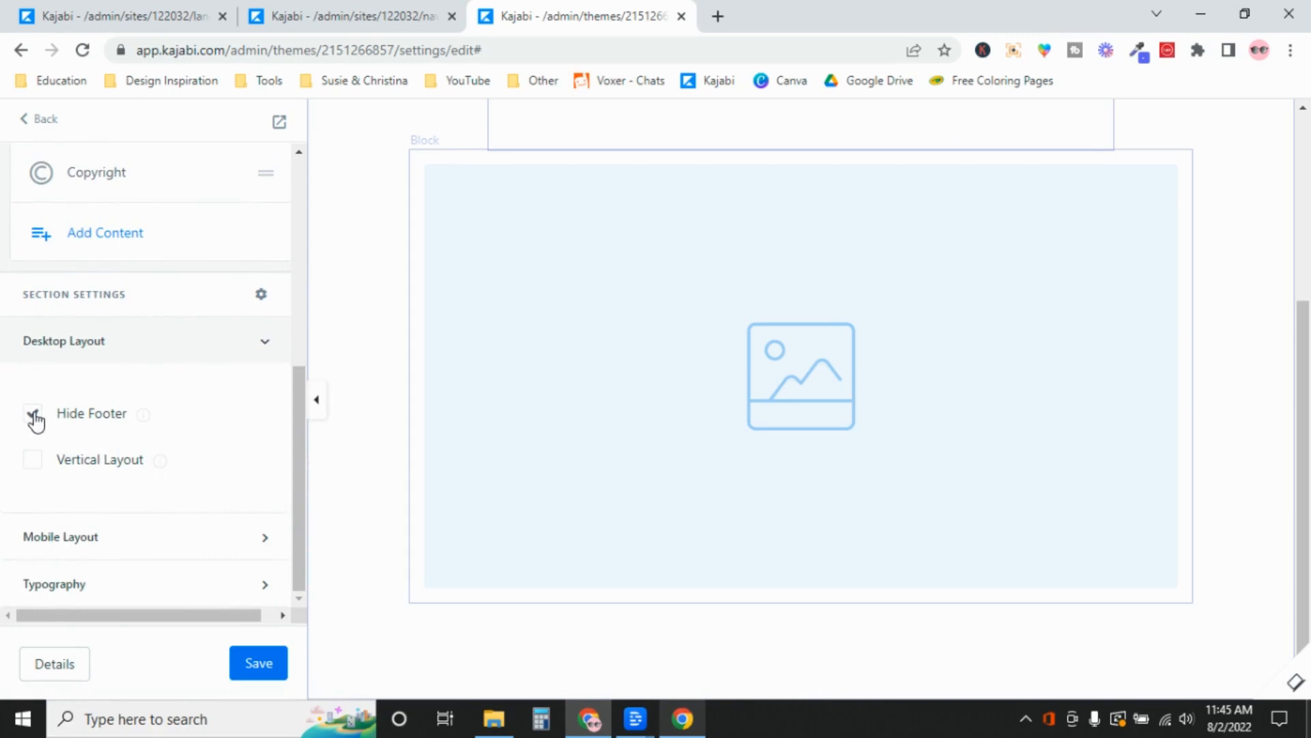
{"action": "left_click", "coordinate": [33, 415]}
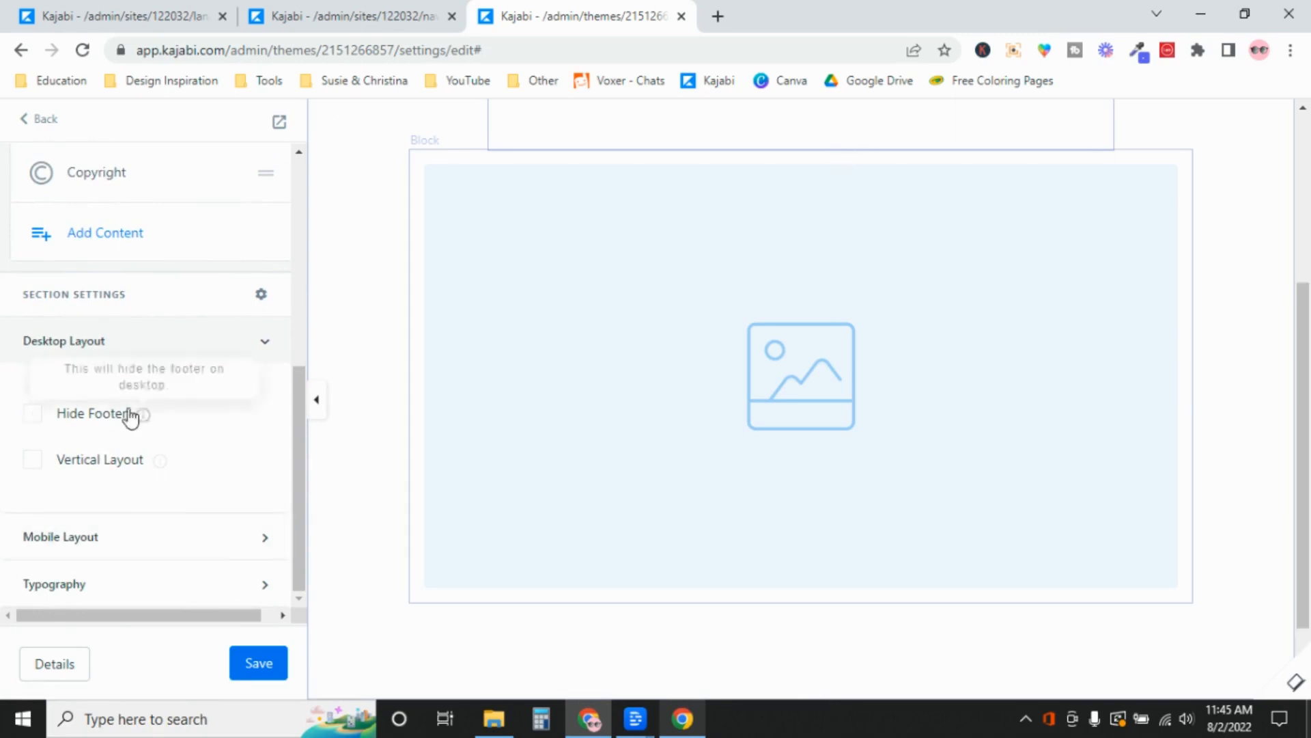
Uncheck Hide Footer under Mobile Layout, save, and recheck the Desktop Layout options
{"action": "left_click", "coordinate": [265, 535]}
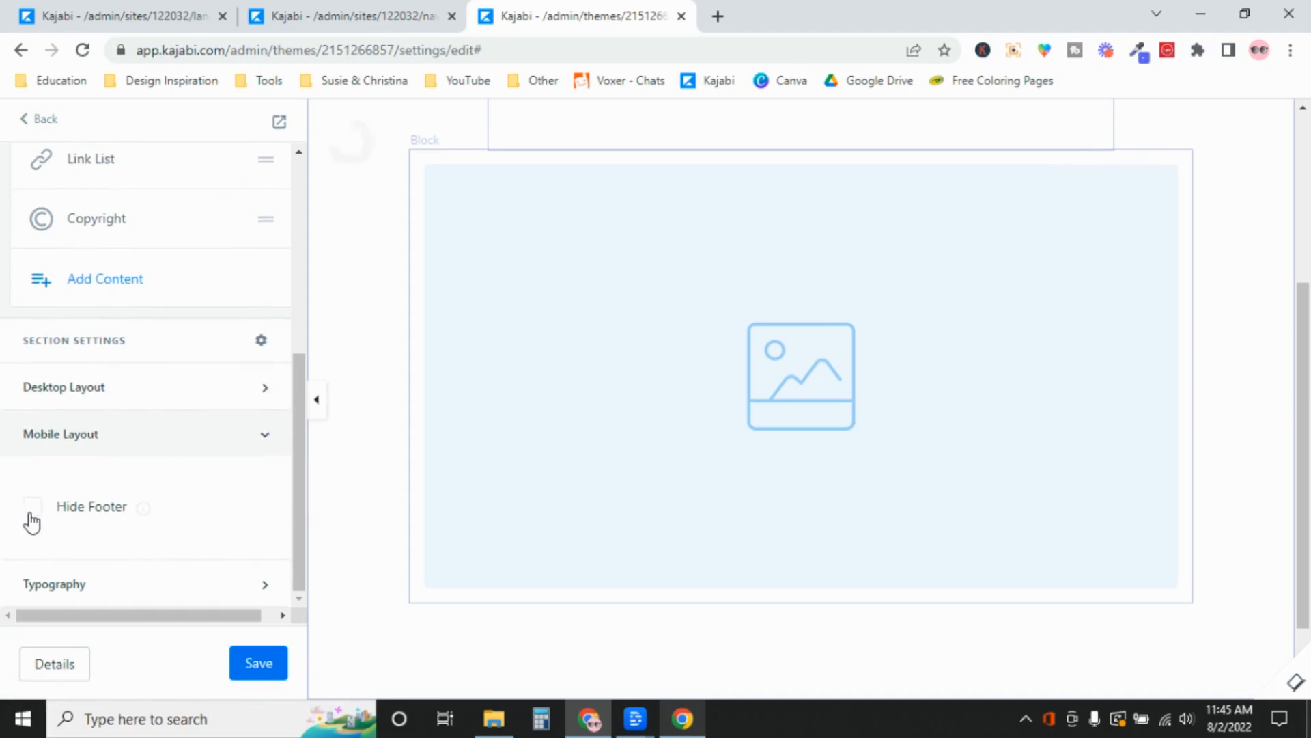
{"action": "left_click", "coordinate": [265, 666]}
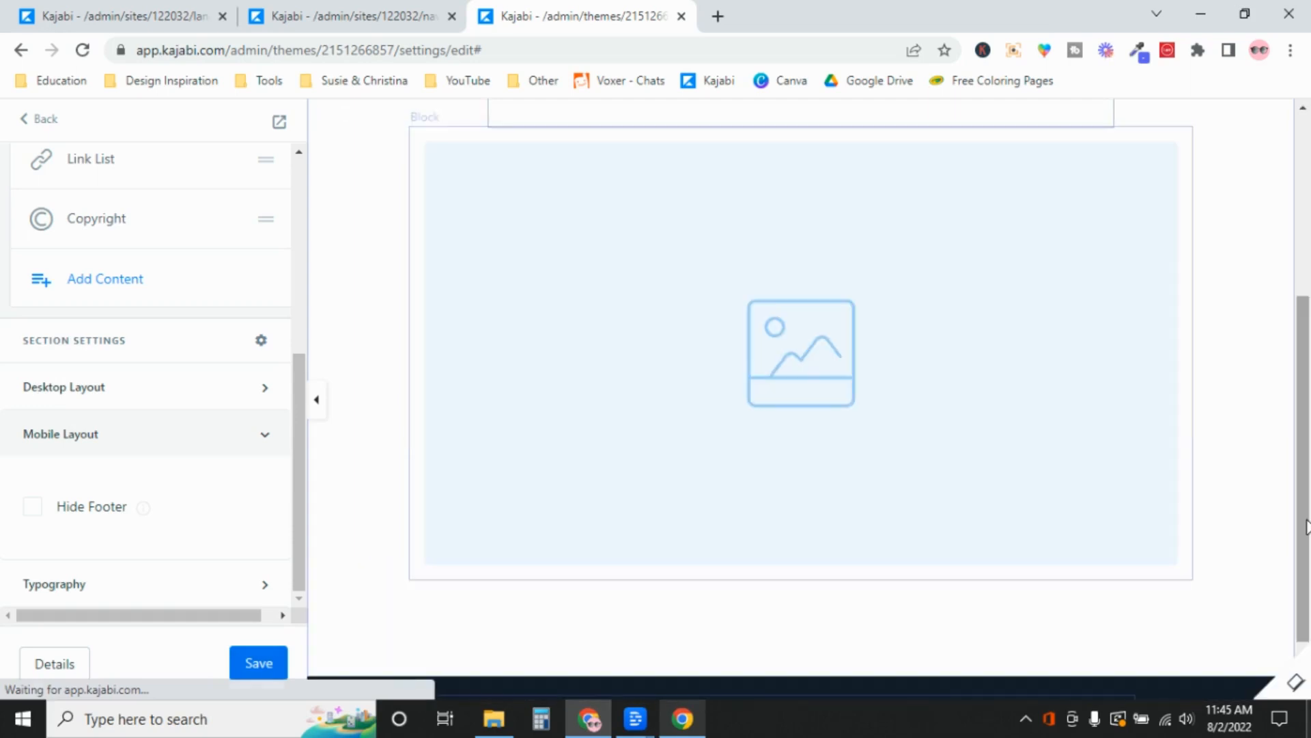
{"action": "scroll", "coordinate": [1306, 471], "scroll_direction": "down", "scroll_amount": 2}
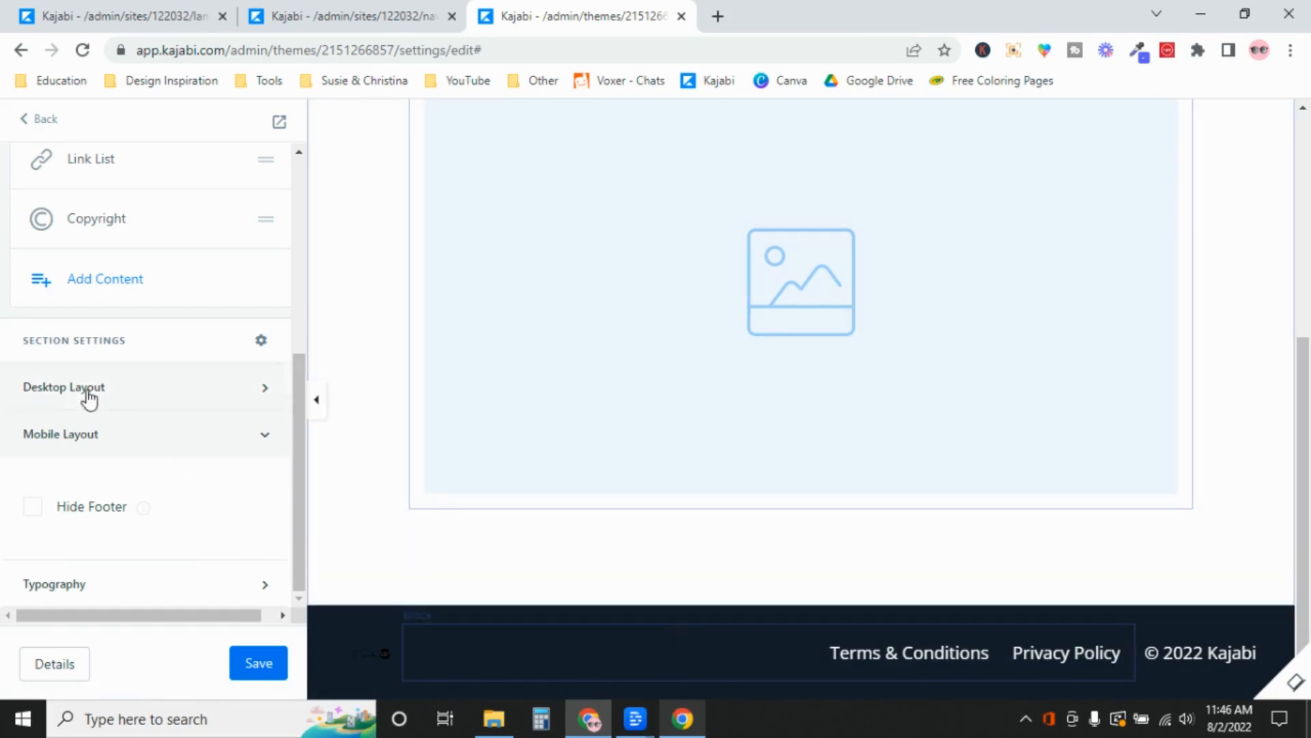
{"action": "left_click", "coordinate": [155, 395]}
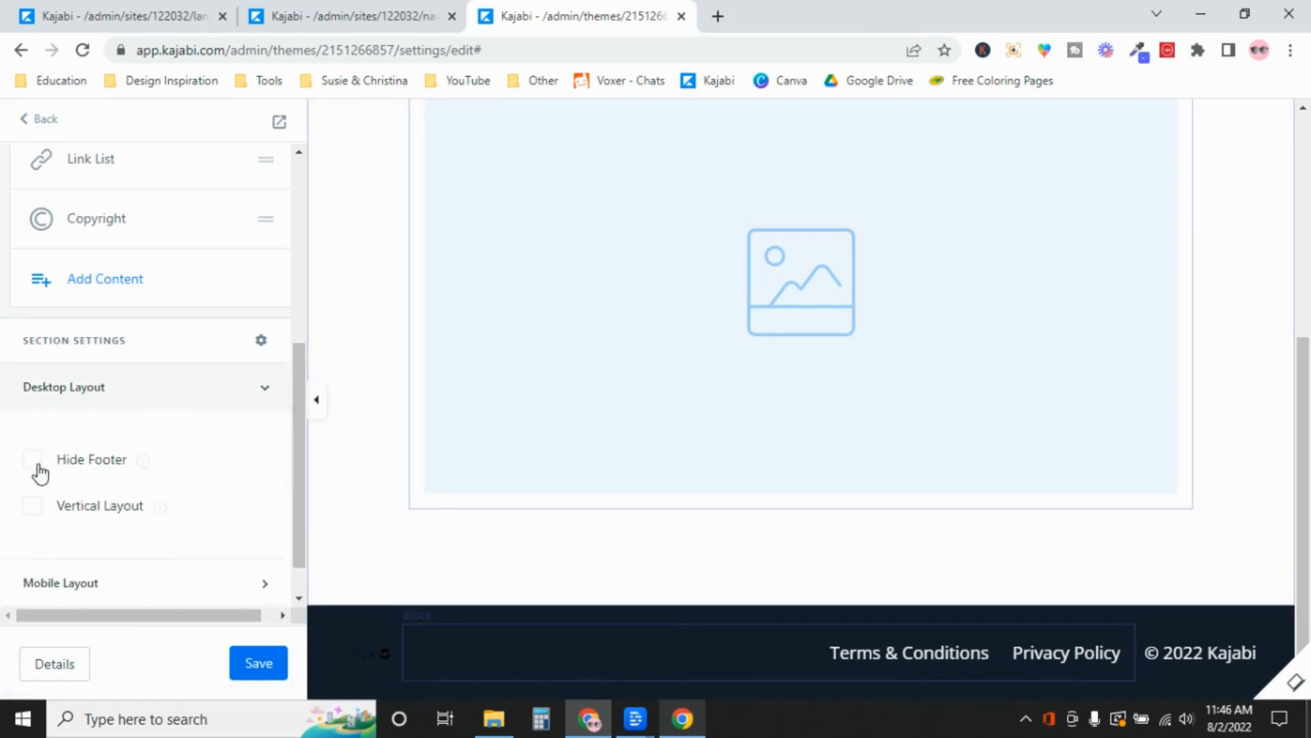
Return to the Landing pages list and glance at TEMPLATE LANDING PAGE's more-actions menu
{"action": "left_click", "coordinate": [46, 123]}
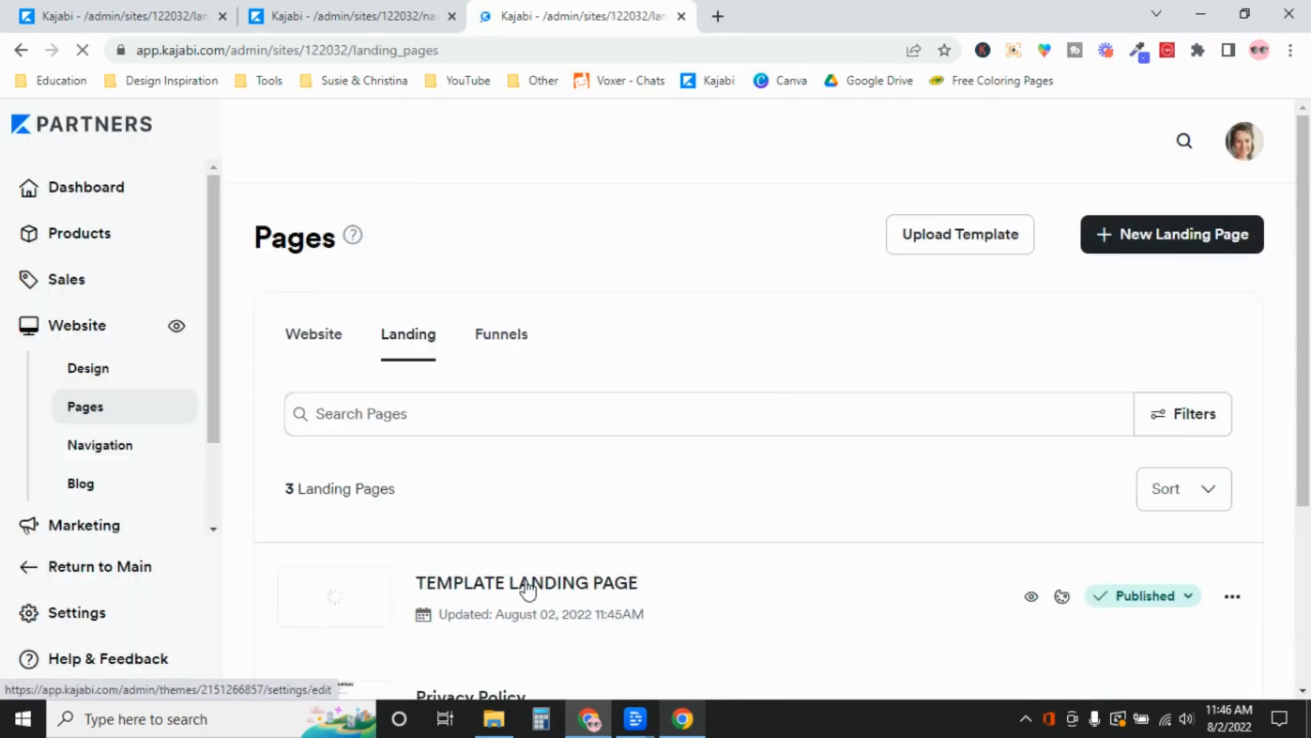
{"action": "left_click_drag", "start_coordinate": [1308, 513], "coordinate": [1308, 618]}
{"action": "left_click", "coordinate": [1234, 444]}
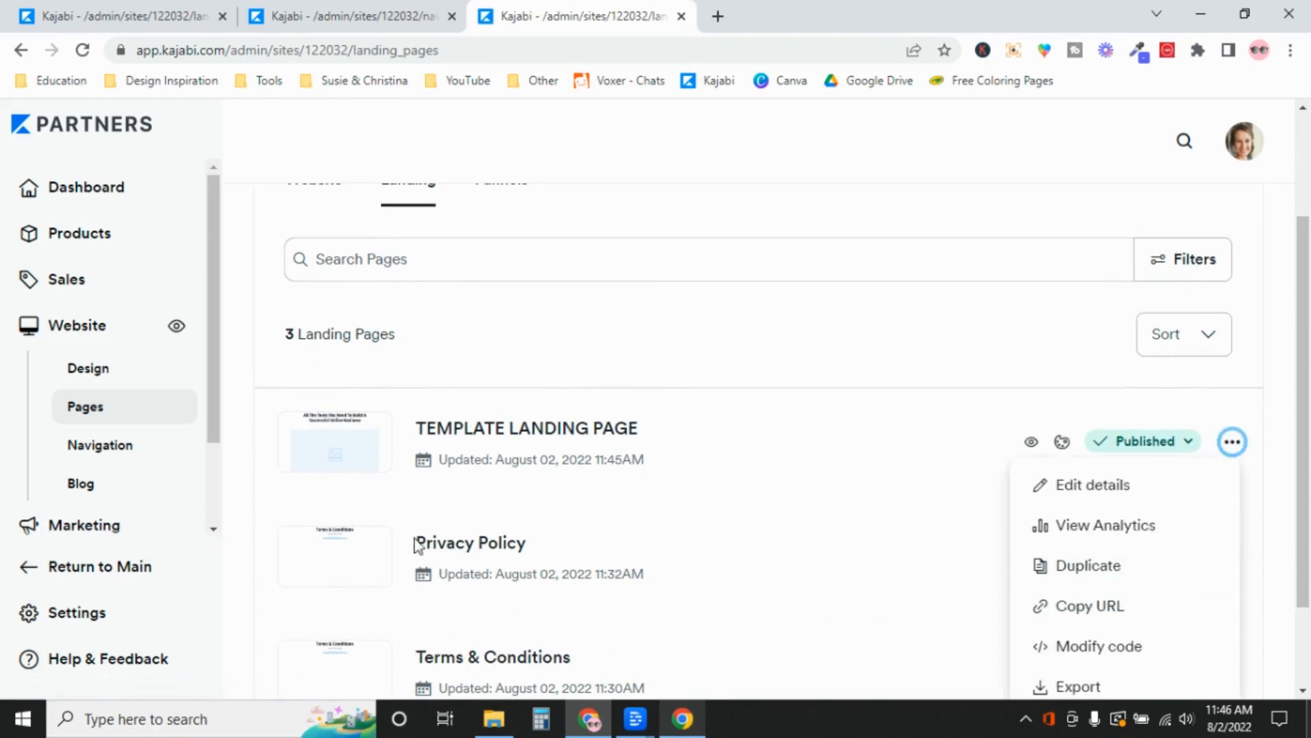
{"action": "left_click", "coordinate": [735, 342]}
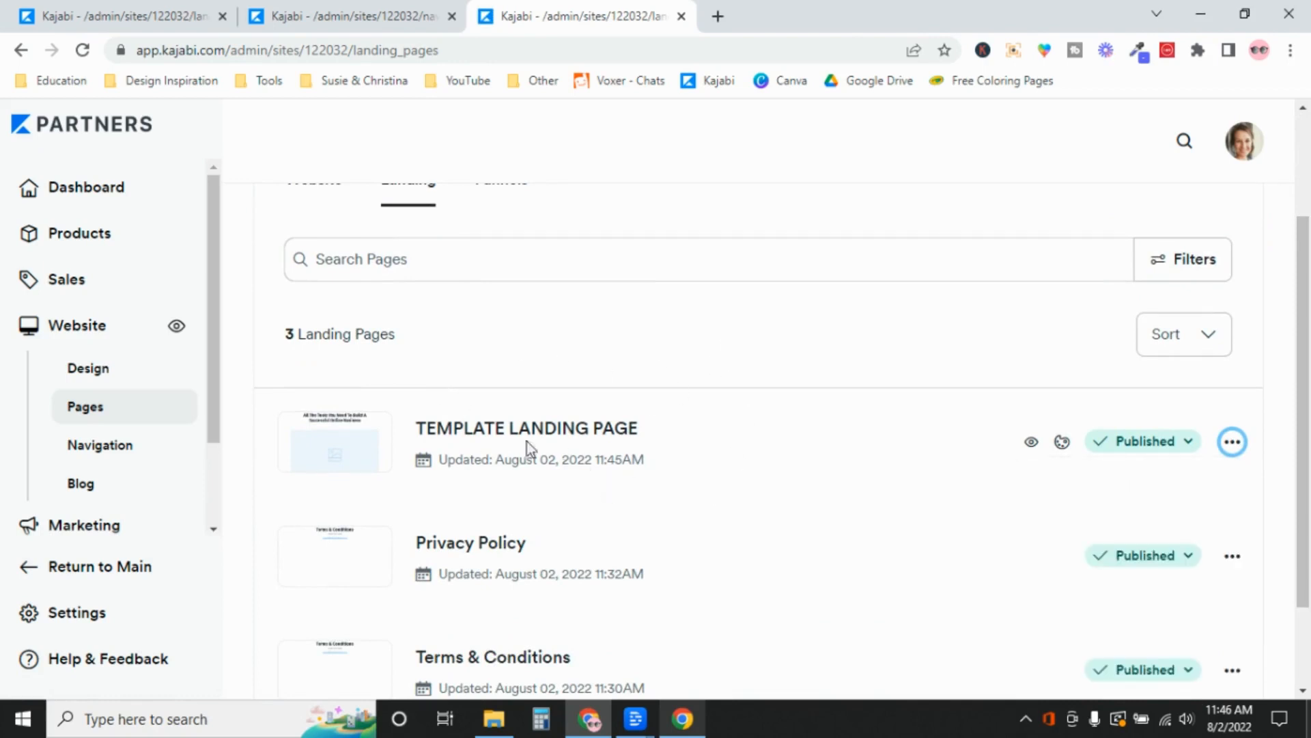